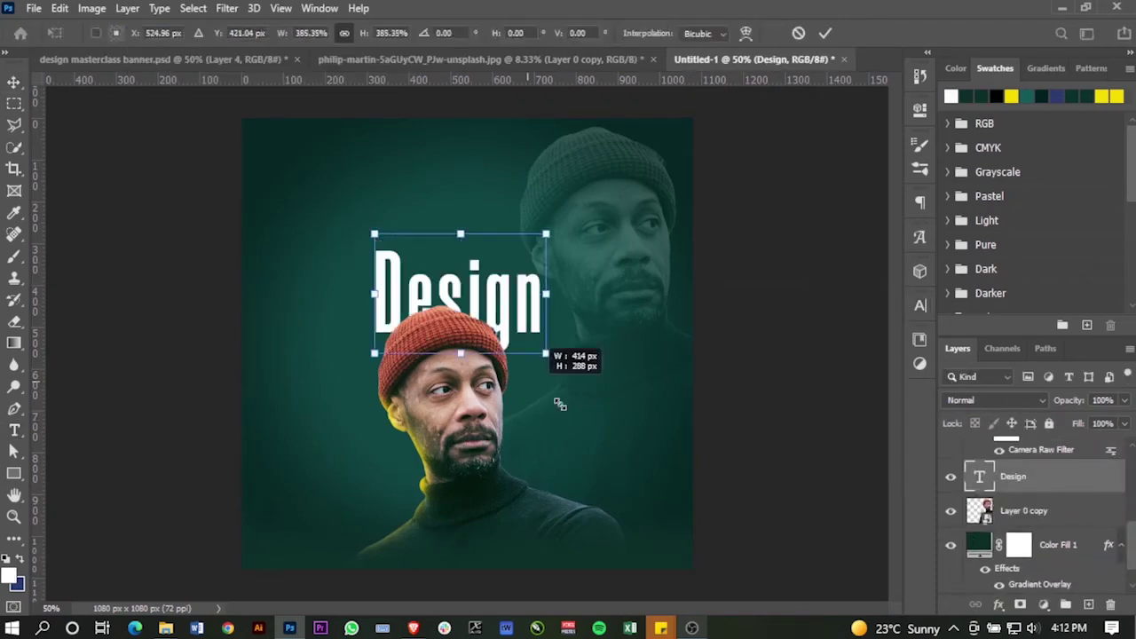
# Step: Rotate the Design text 90° counter-clockwise and place the Masterclass text below it
pyautogui.rightClick(555, 346)
pyautogui.click(647, 292)
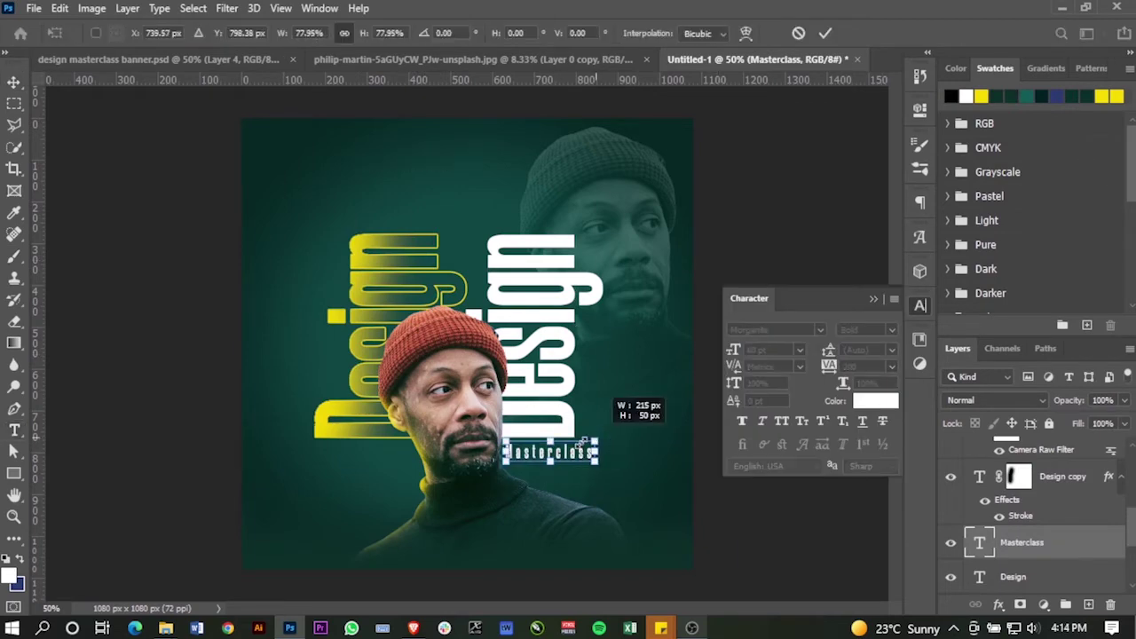
pyautogui.moveTo(589, 422); pyautogui.dragTo(579, 470)
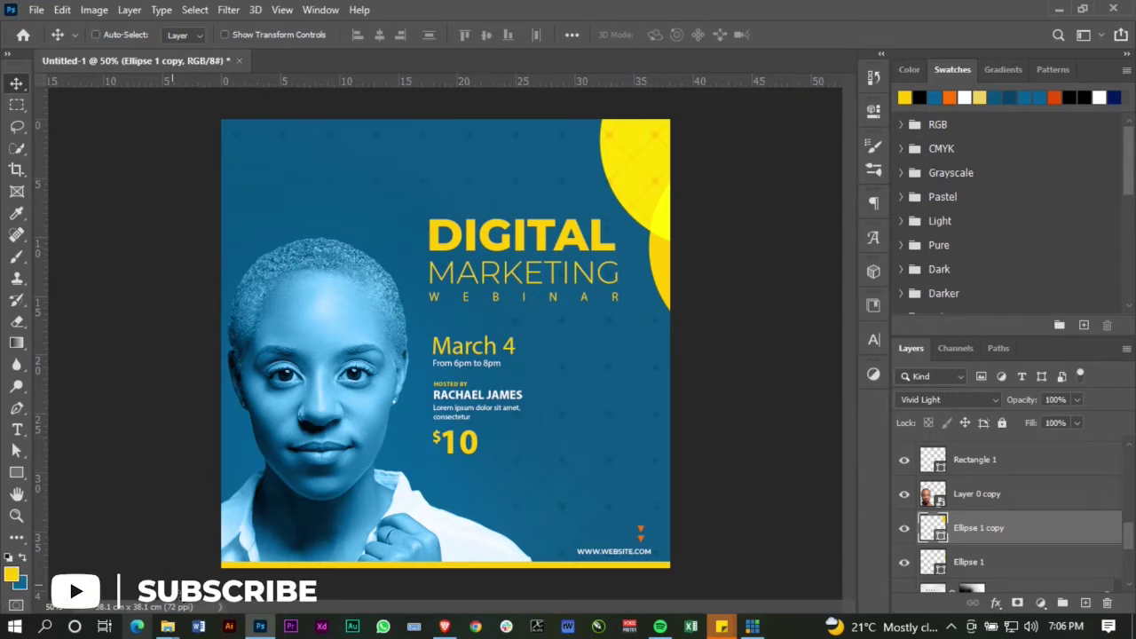
# Step: Create a new 1080 × 1080 px, 72 ppi document from the recent preset
pyautogui.hotkey('ctrl', 'n')
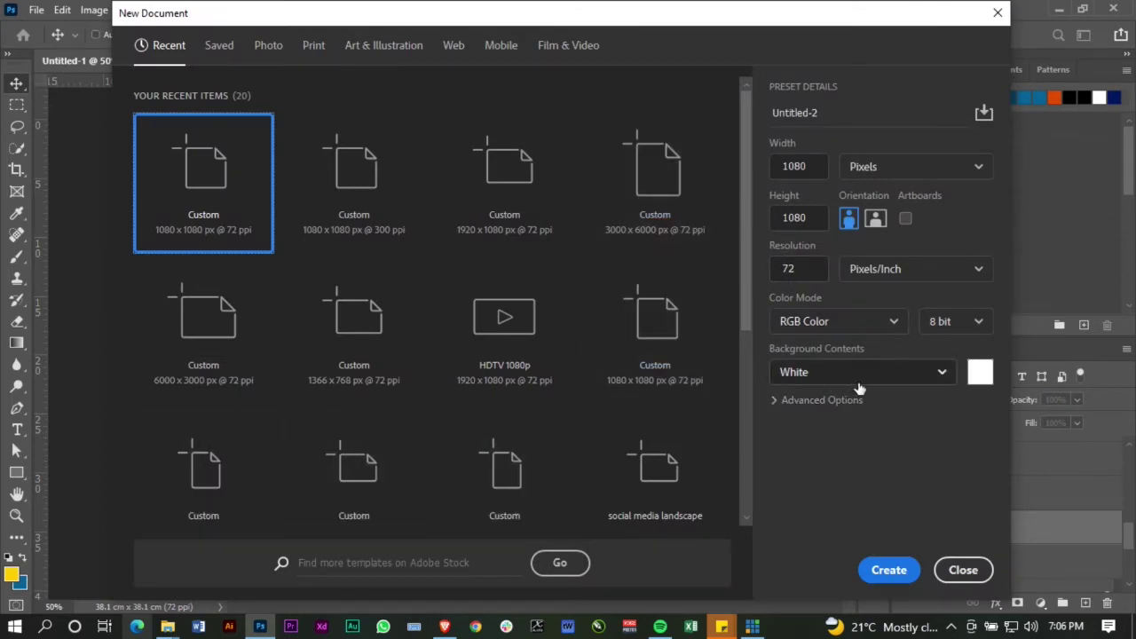
pyautogui.click(890, 571)
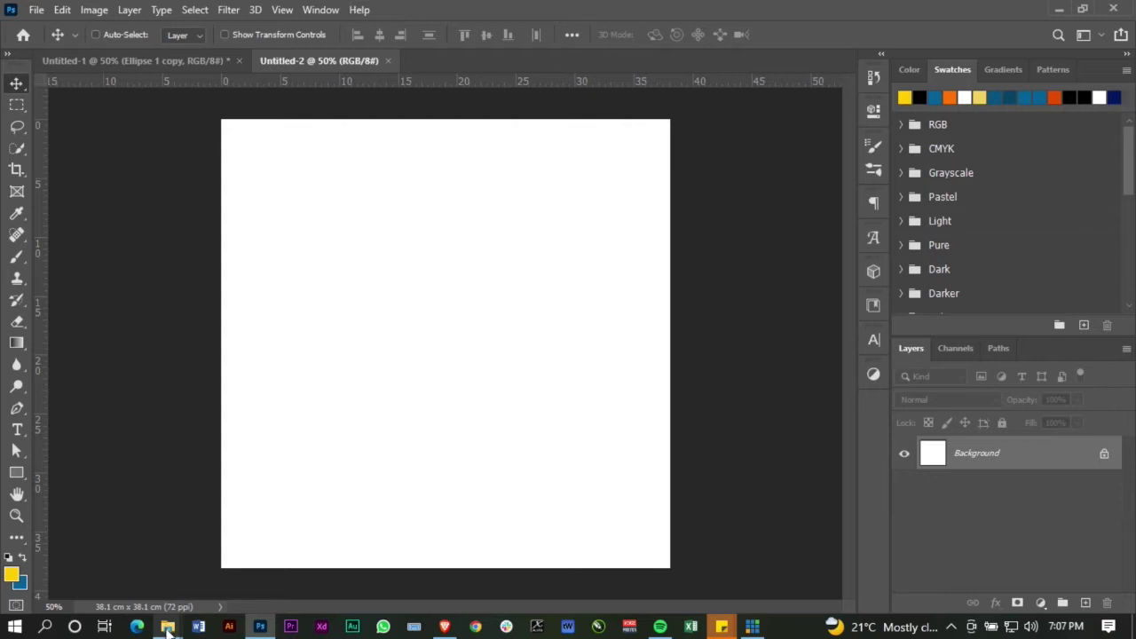
# Step: Open image 1.jpg from the Event Banner folder with Adobe Photoshop 2020
pyautogui.moveTo(169, 628)
pyautogui.click(230, 559)
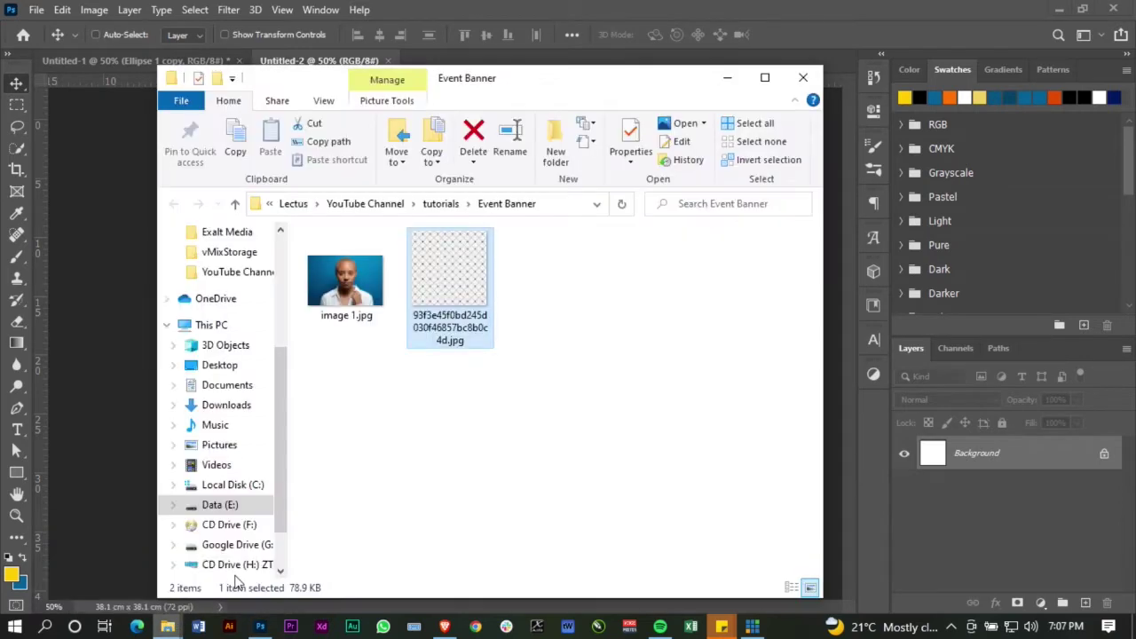
pyautogui.click(346, 306)
pyautogui.rightClick(345, 306)
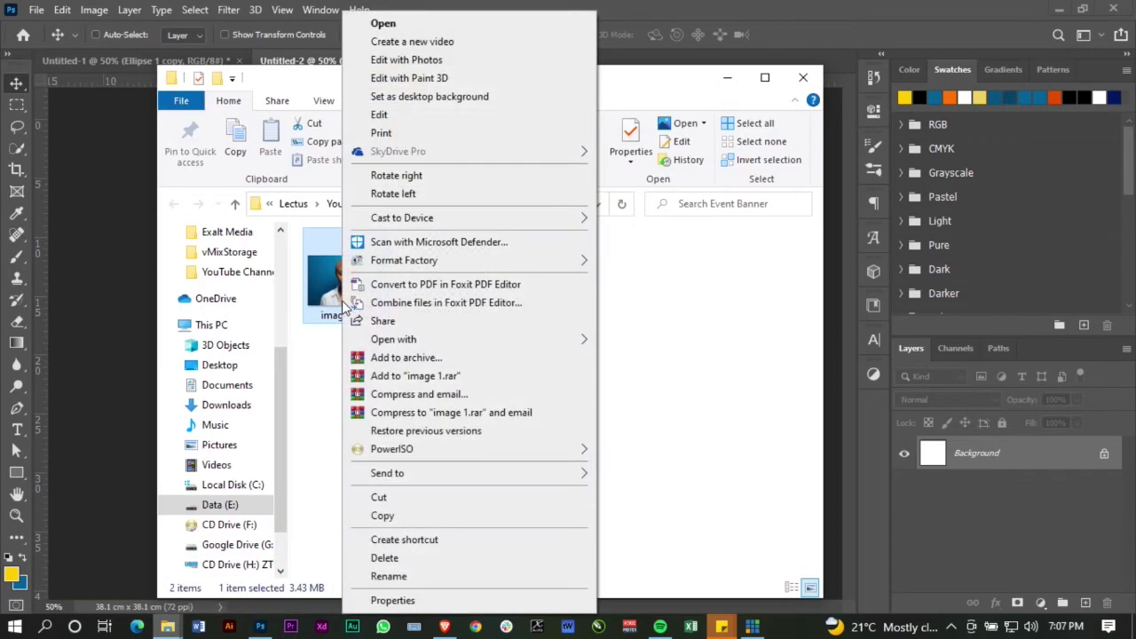
pyautogui.moveTo(546, 341)
pyautogui.click(654, 358)
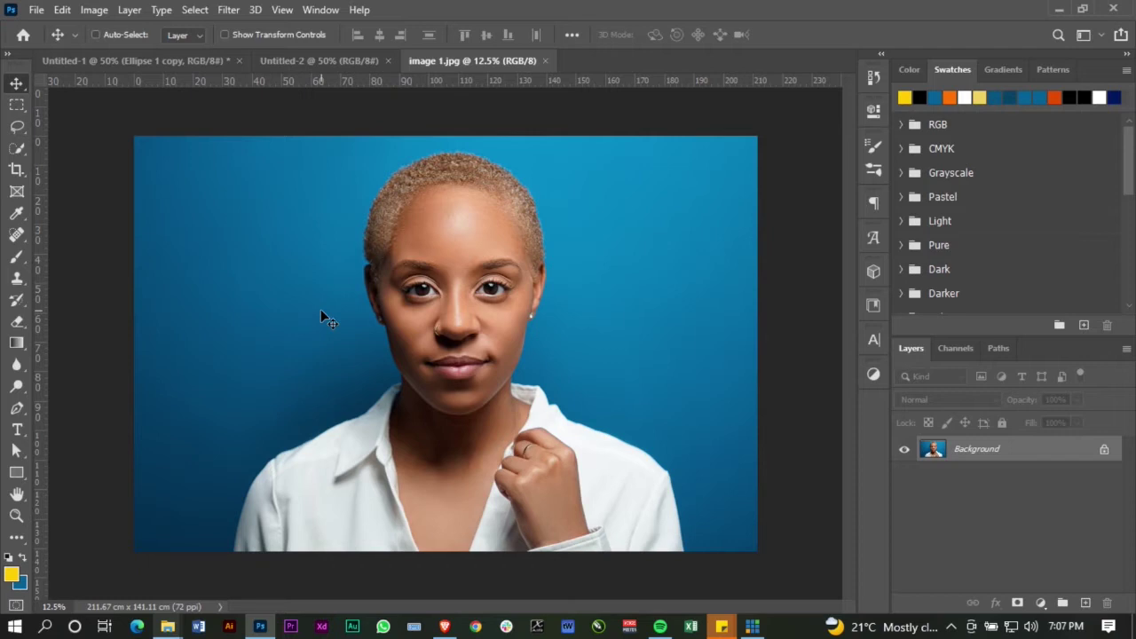
# Step: Select the woman with Select Subject and preview the selection in Quick Mask
pyautogui.press('w')
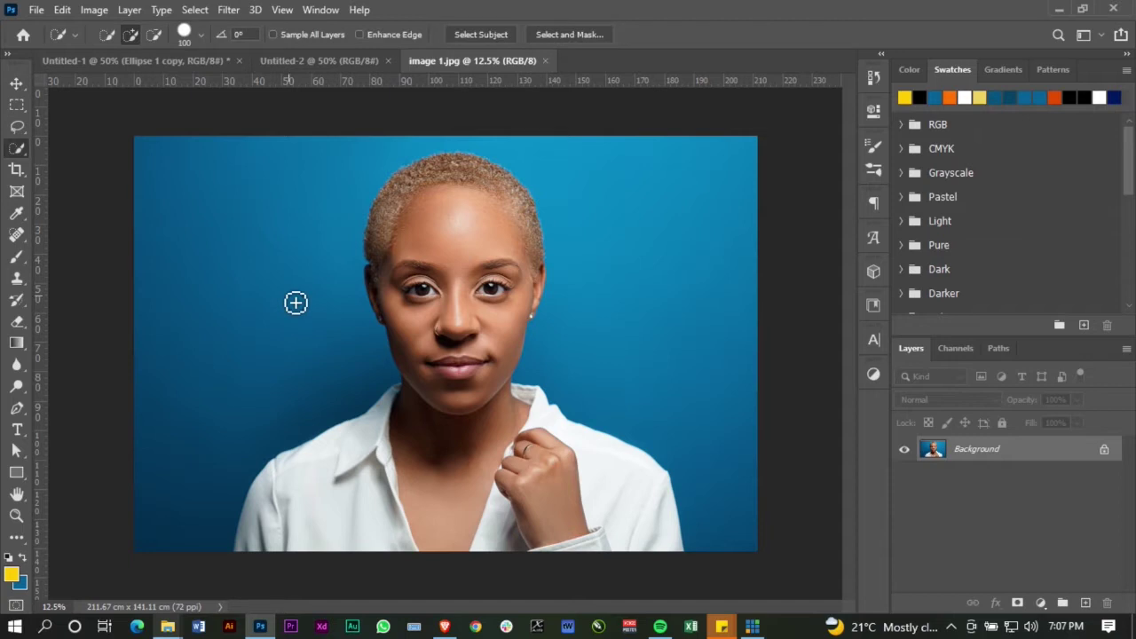
pyautogui.click(475, 35)
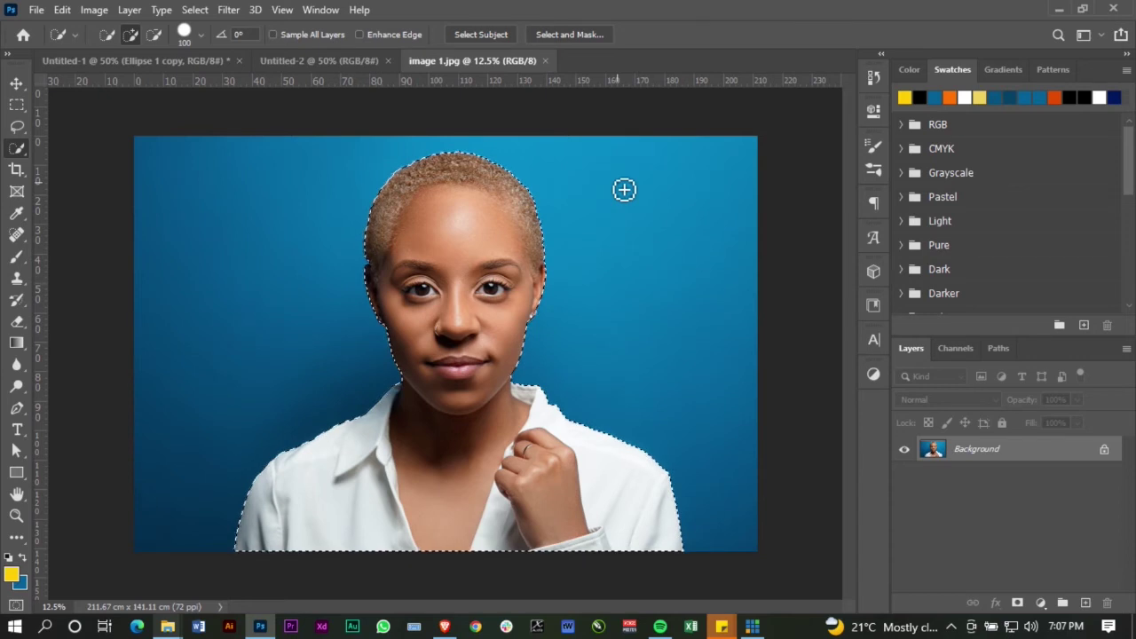
pyautogui.press('q')
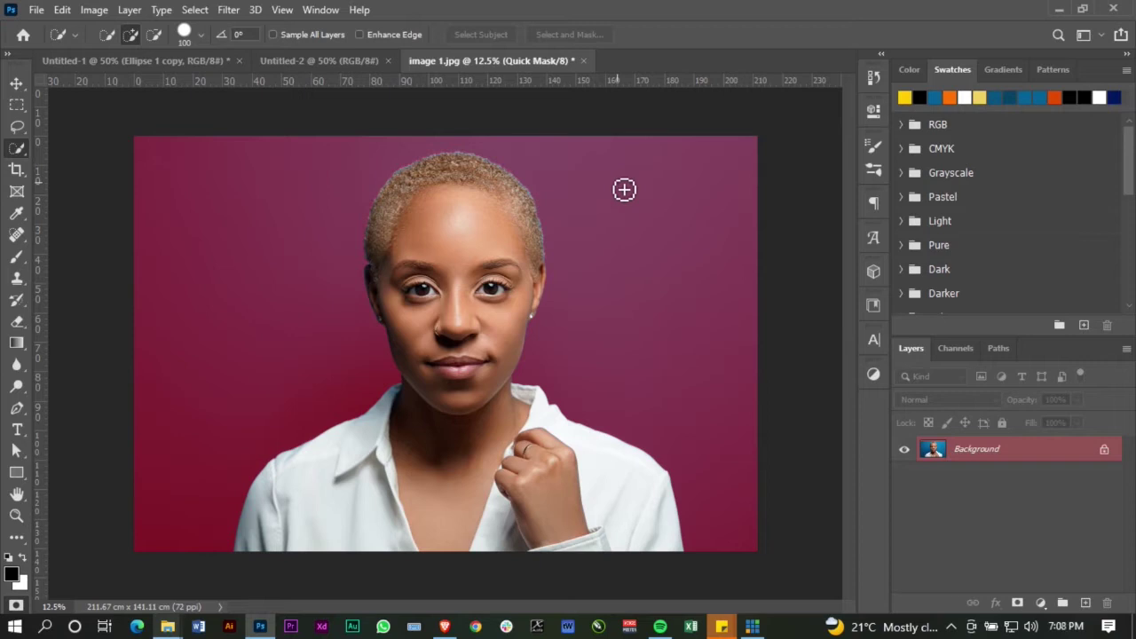
# Step: Contract the woman's selection by 4 px and check it in Quick Mask
pyautogui.press('q')
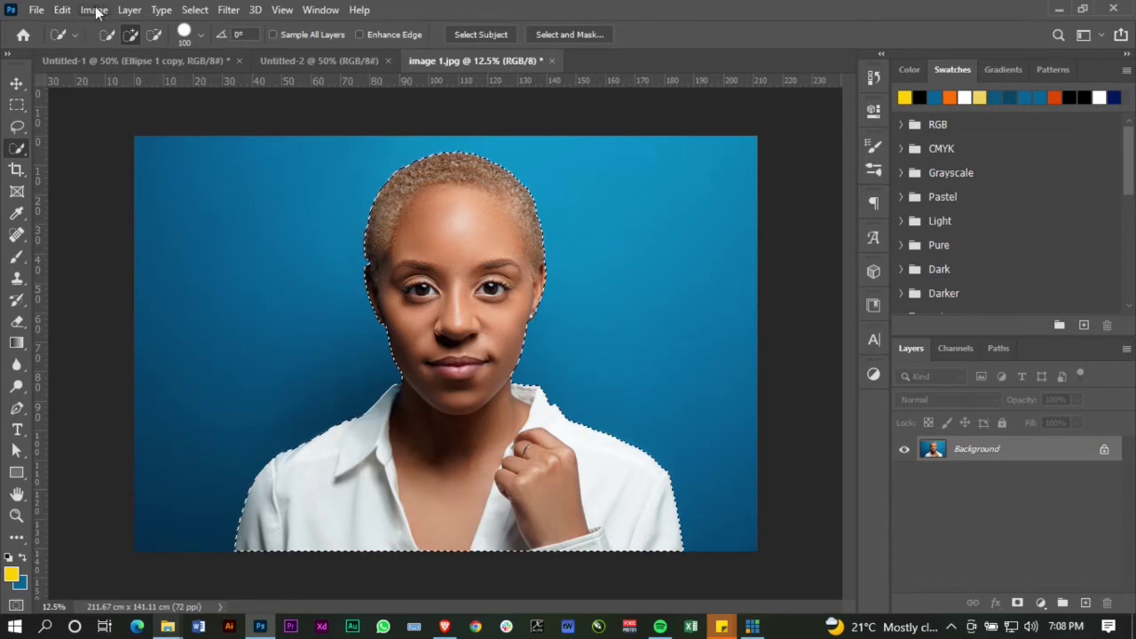
pyautogui.click(195, 9)
pyautogui.moveTo(317, 248)
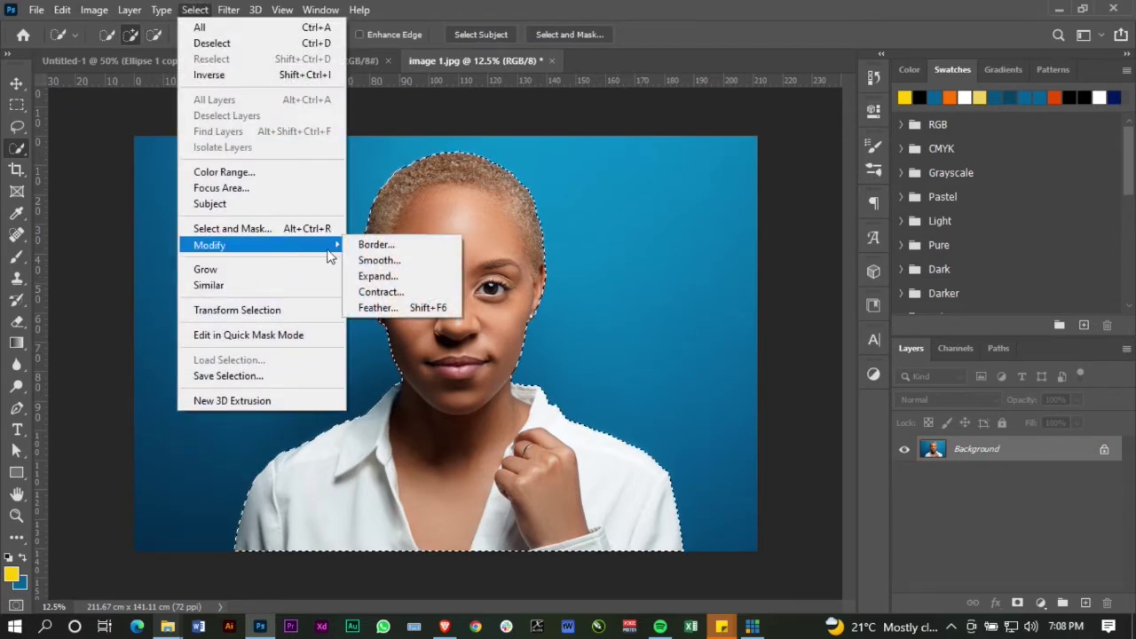
pyautogui.click(379, 293)
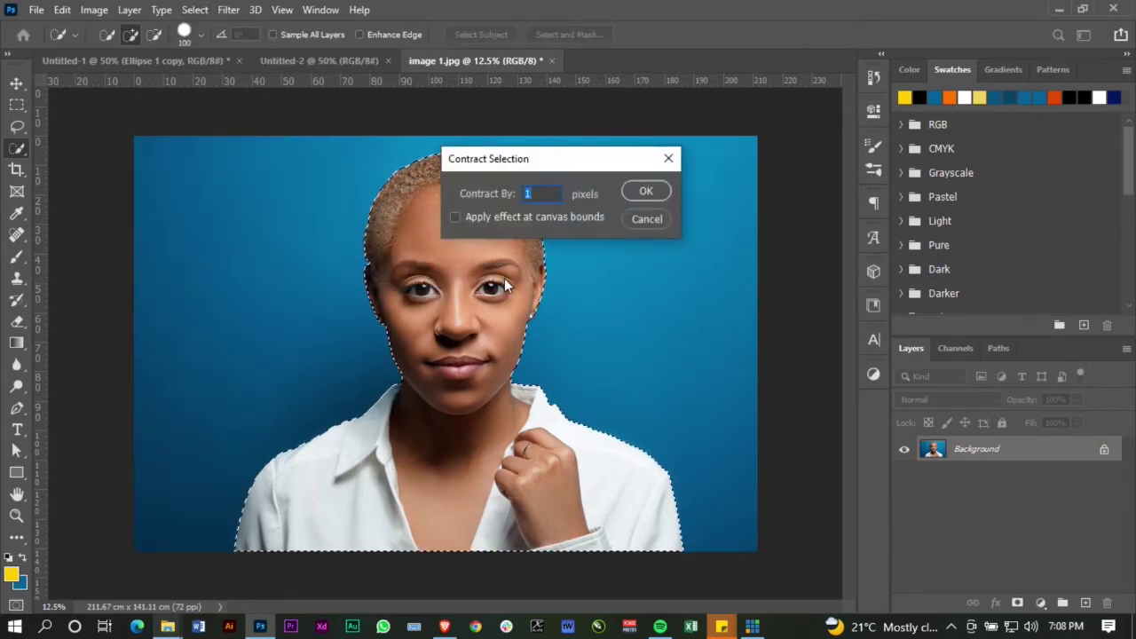
pyautogui.write('4')
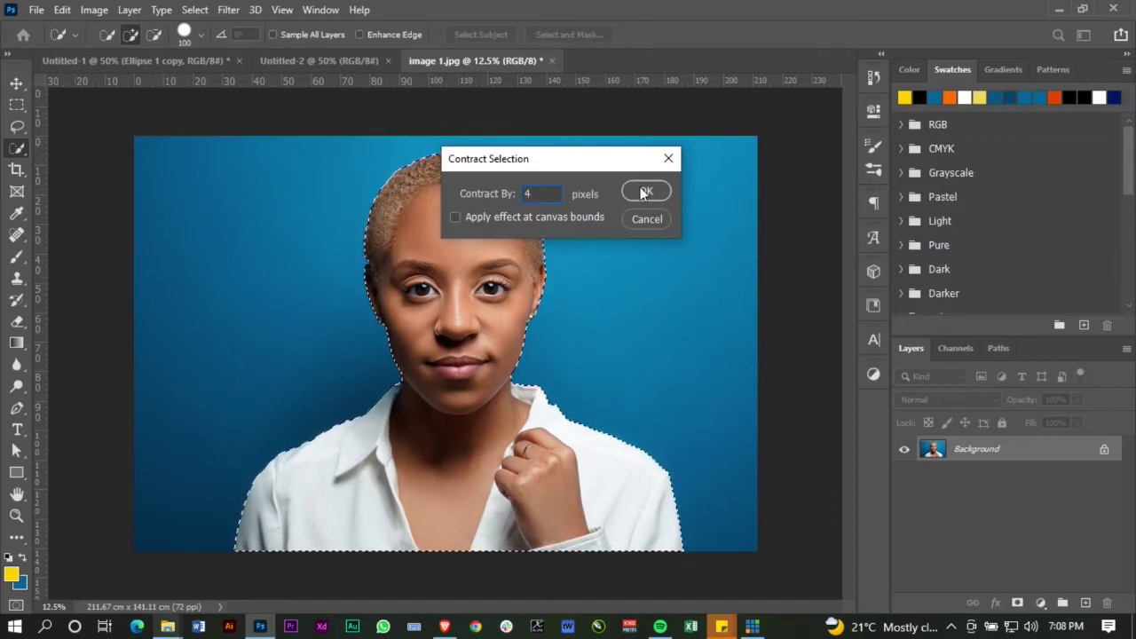
pyautogui.click(645, 193)
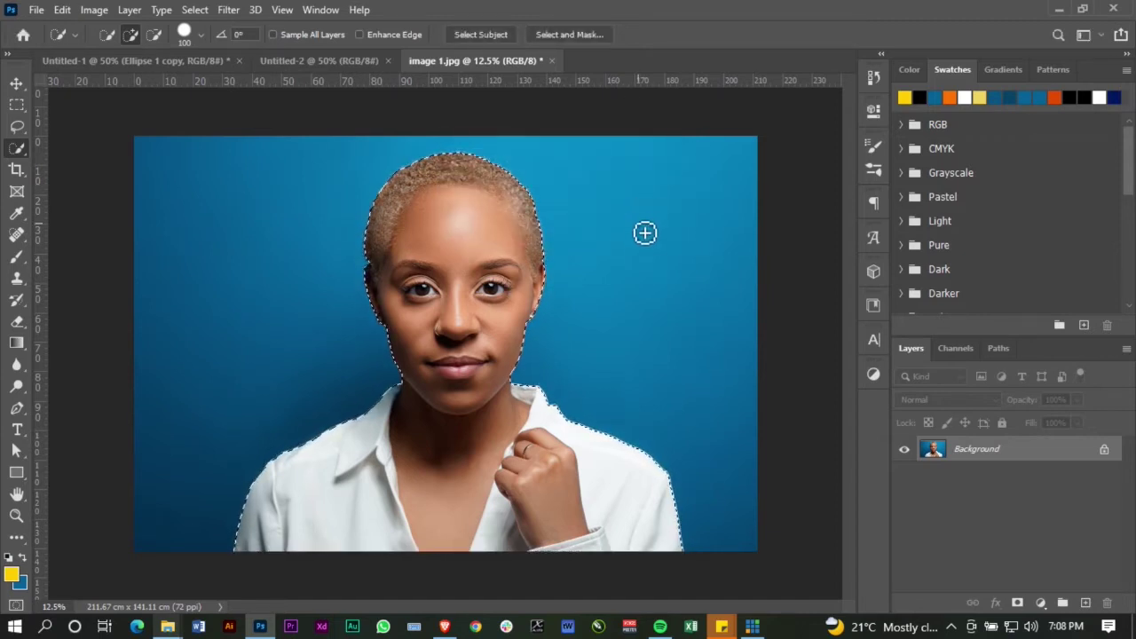
pyautogui.press('q')
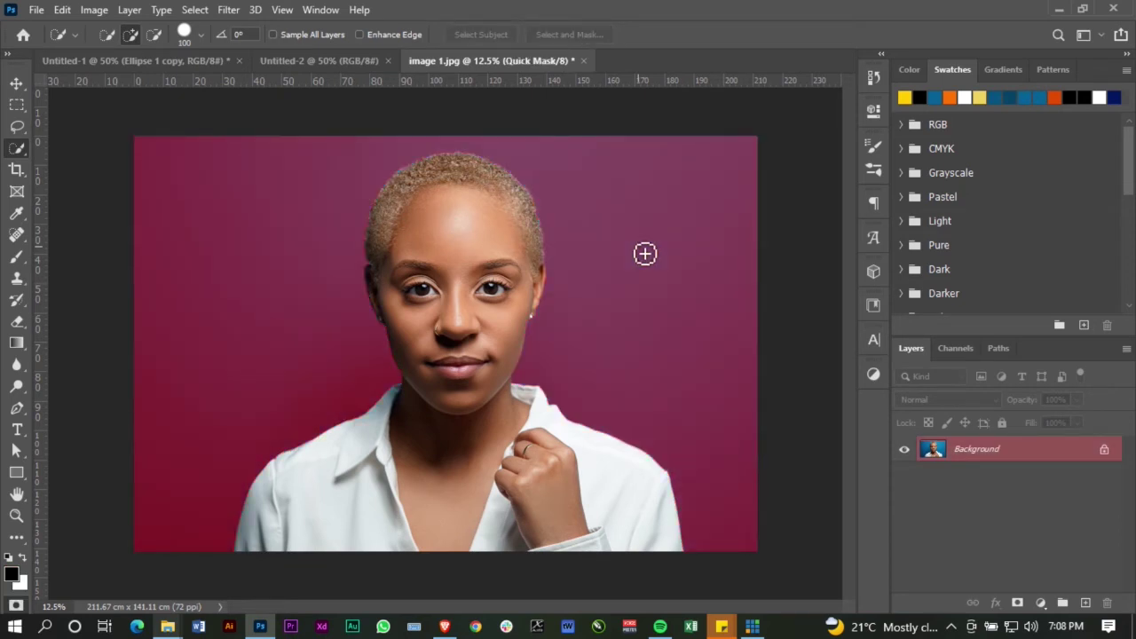
pyautogui.press('q')
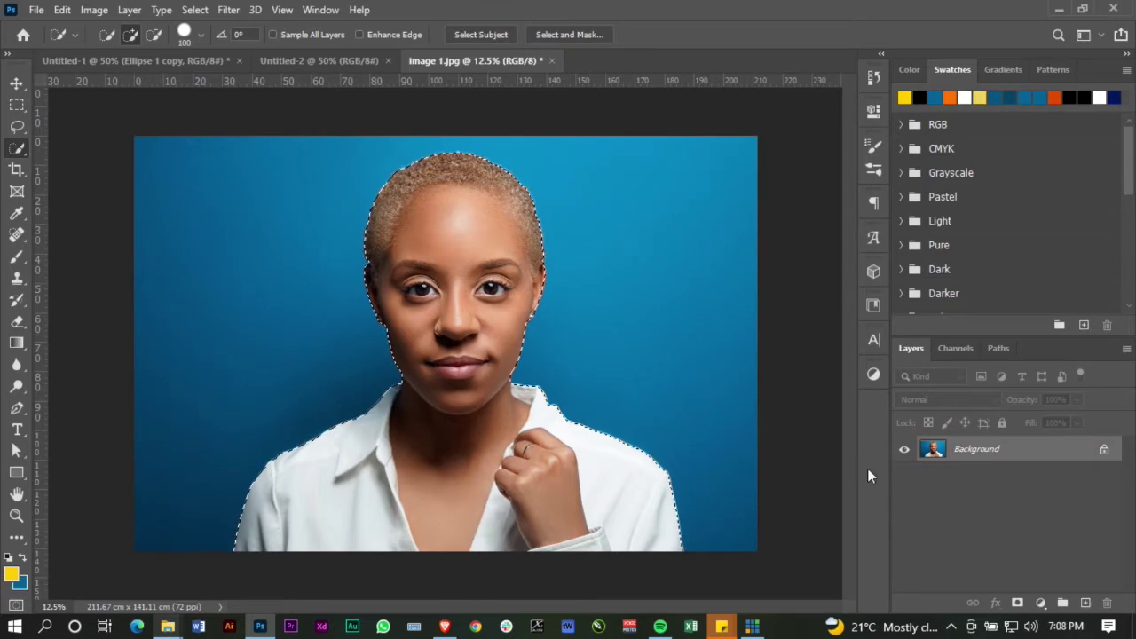
# Step: Mask out the background, duplicate as a smart object, and drag it into Untitled-2
pyautogui.click(1018, 603)
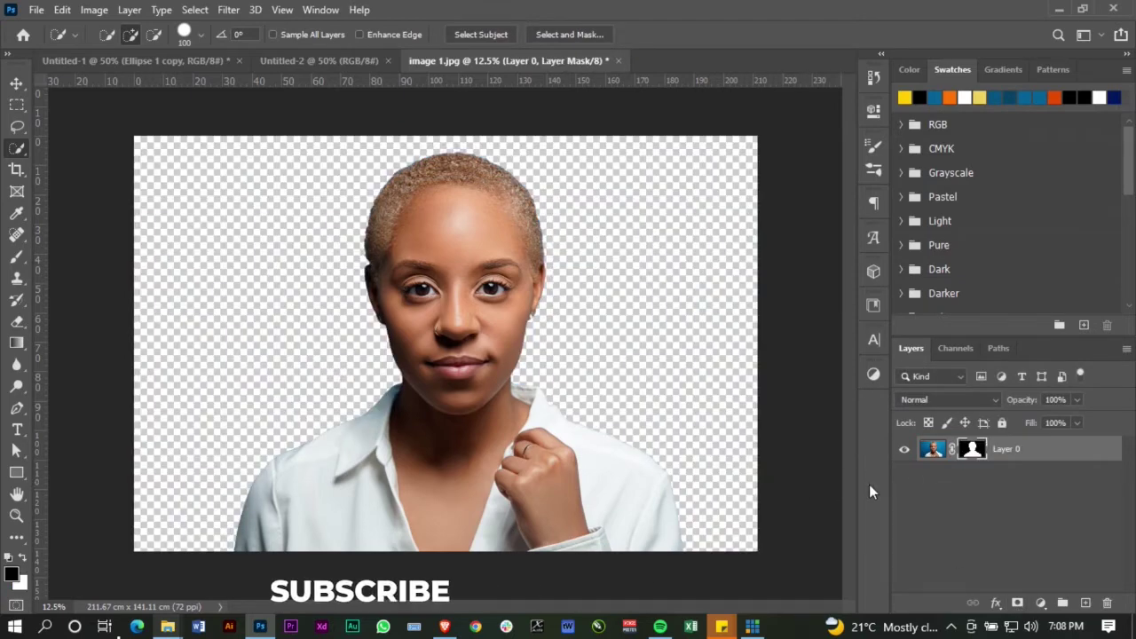
pyautogui.hotkey('ctrl', 'j')
pyautogui.rightClick(1008, 456)
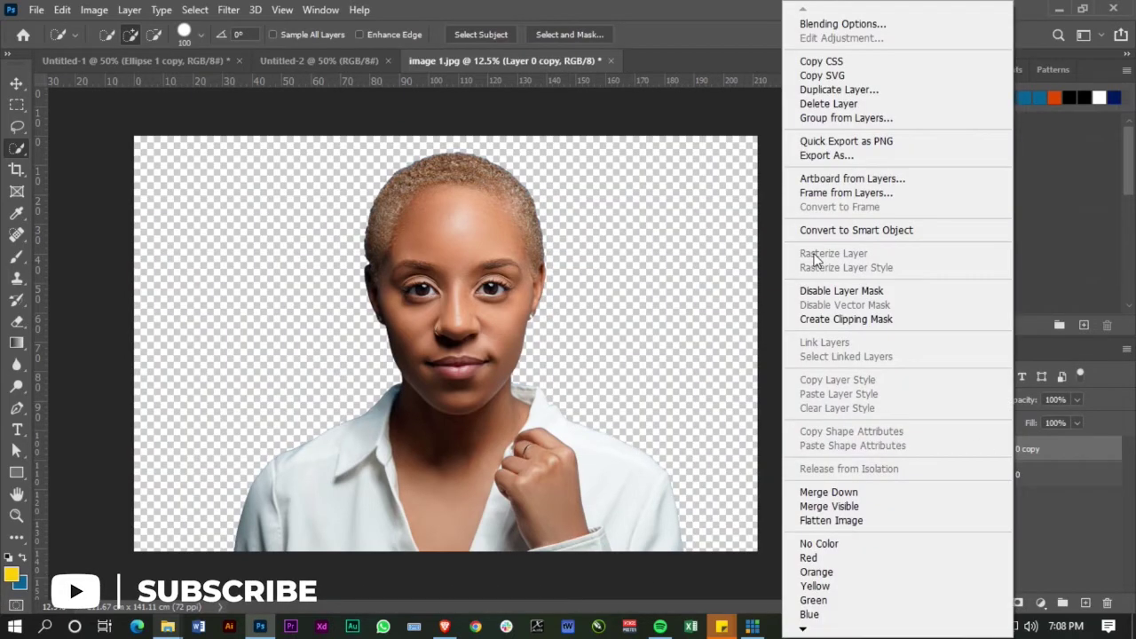
pyautogui.click(833, 227)
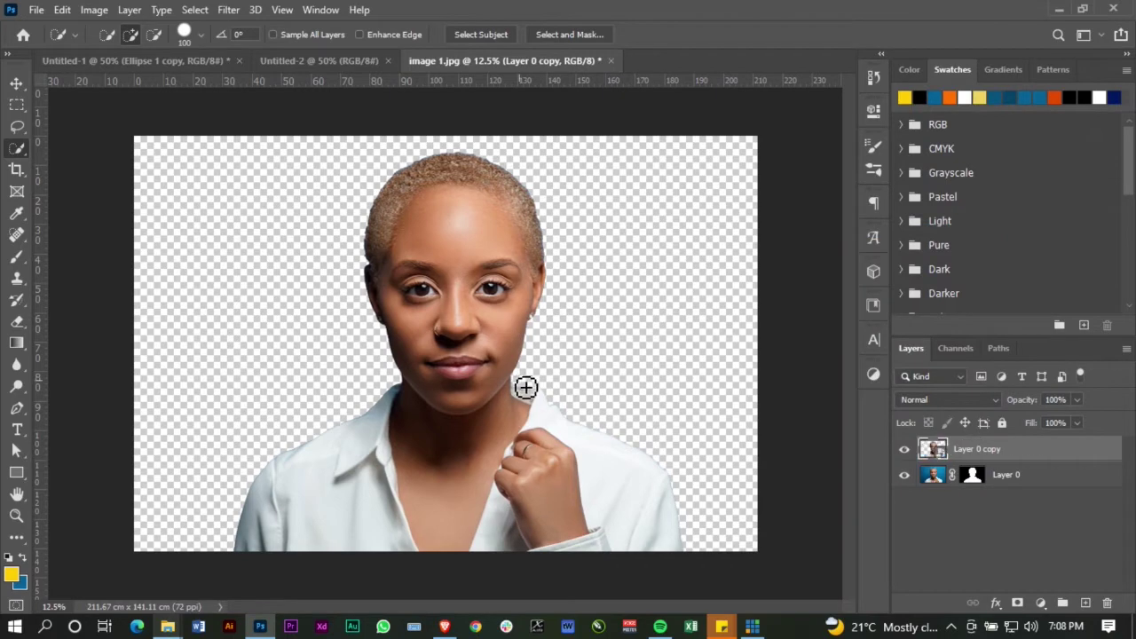
pyautogui.press('v')
pyautogui.moveTo(493, 293); pyautogui.dragTo(500, 351)
pyautogui.press('ctrl')
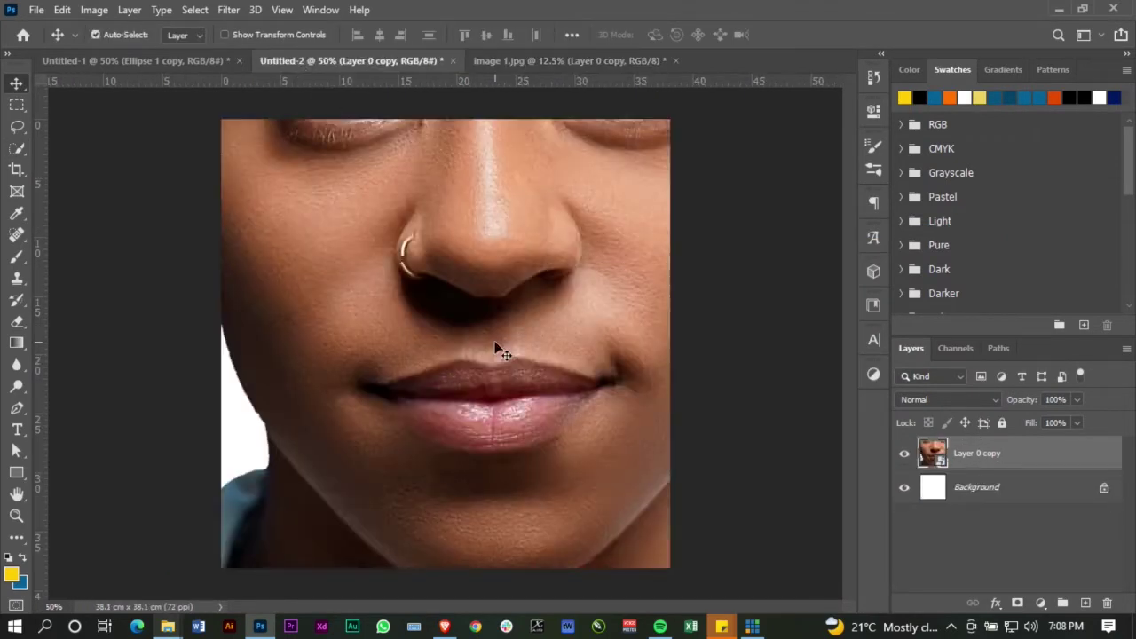
# Step: Scale the woman's layer down to 31% using the transform W/H fields
pyautogui.hotkey('ctrl', 't')
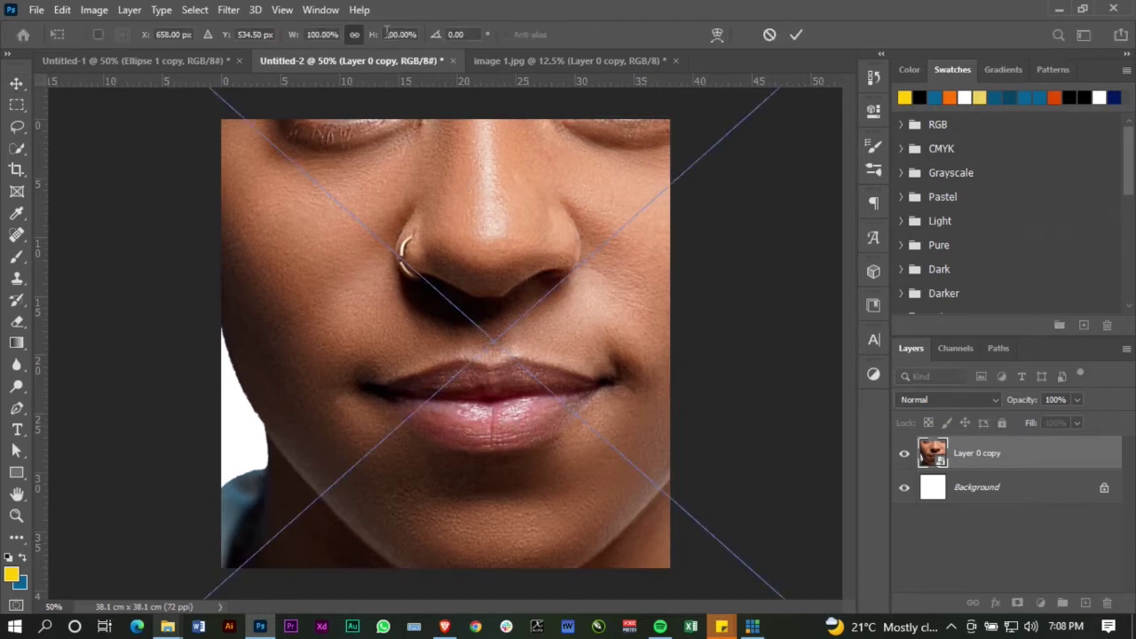
pyautogui.doubleClick(399, 34)
pyautogui.write('200')
pyautogui.press('Return')
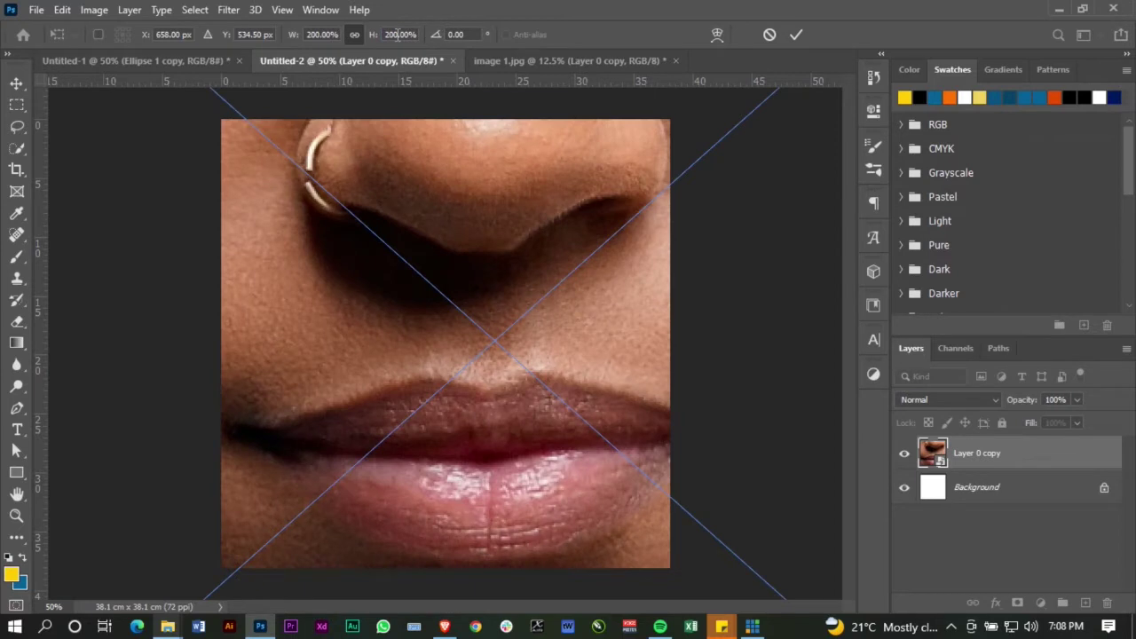
pyautogui.doubleClick(398, 34)
pyautogui.write('100')
pyautogui.press('Return')
pyautogui.write('10')
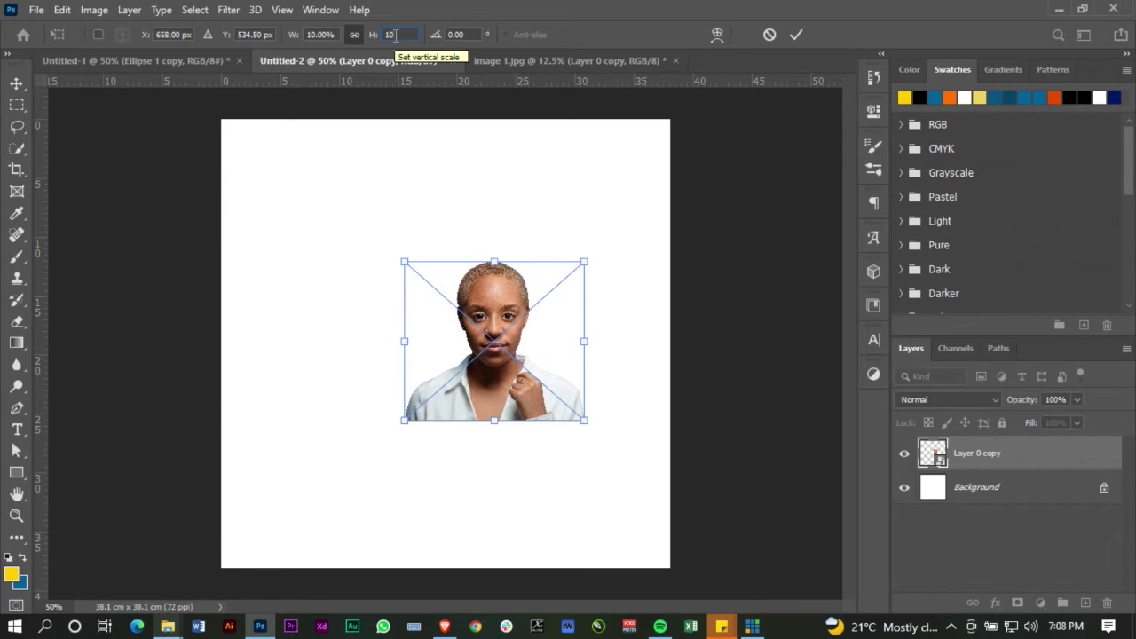
pyautogui.press('BackSpace')
pyautogui.write('85')
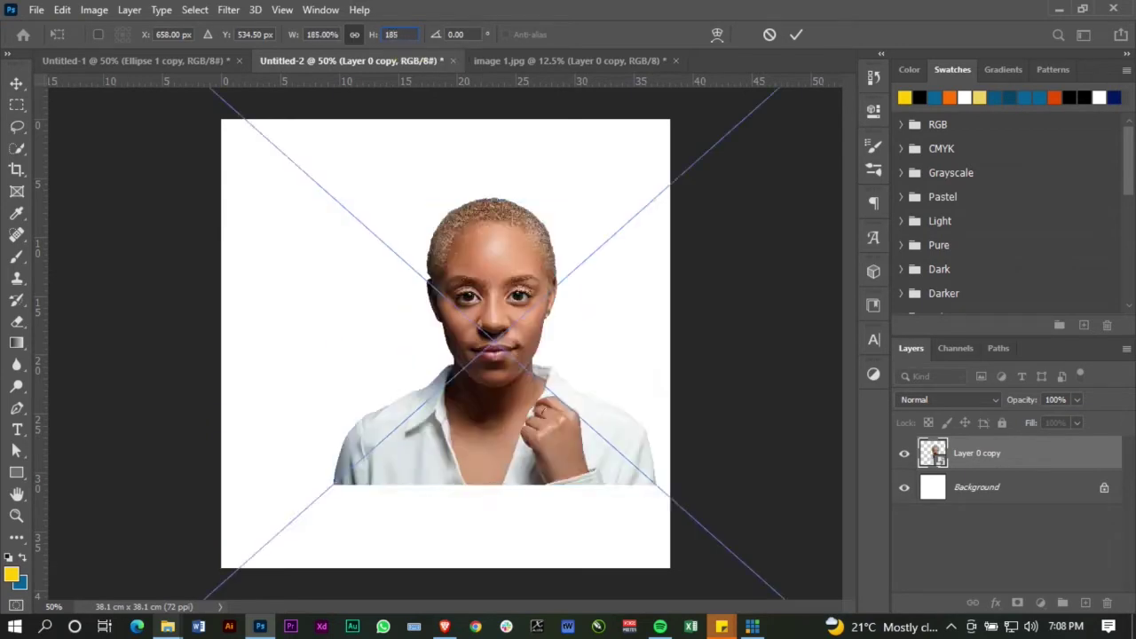
pyautogui.doubleClick(383, 34)
pyautogui.write('85')
pyautogui.doubleClick(391, 34)
pyautogui.write('69')
pyautogui.press('Return')
pyautogui.write('38')
pyautogui.press('Return')
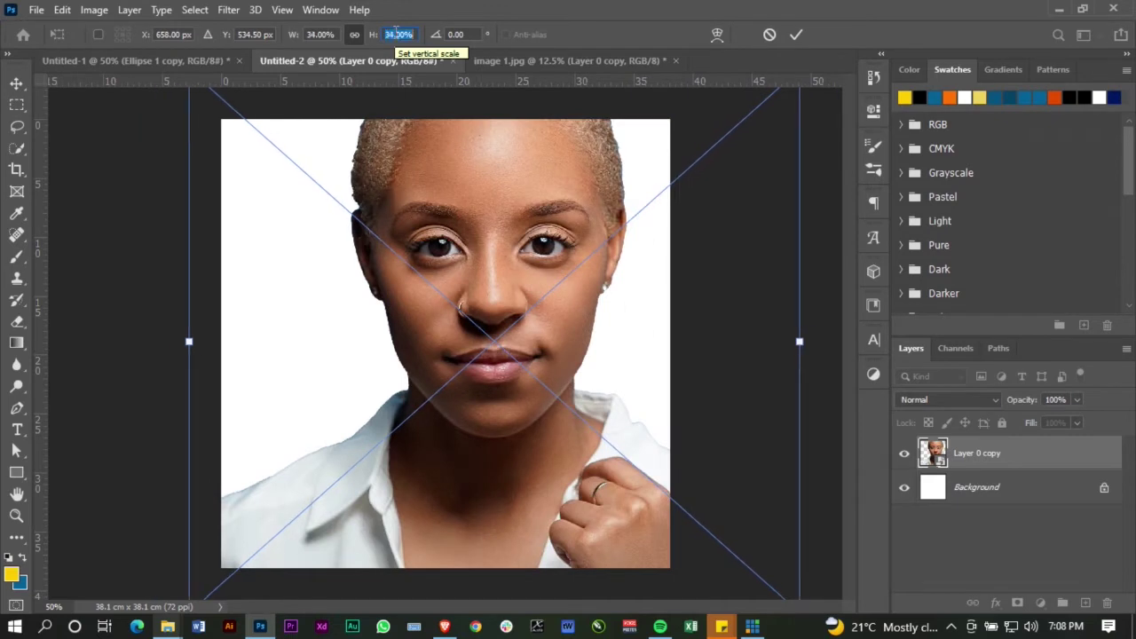
pyautogui.write('31')
pyautogui.press('Return')
pyautogui.click(396, 34)
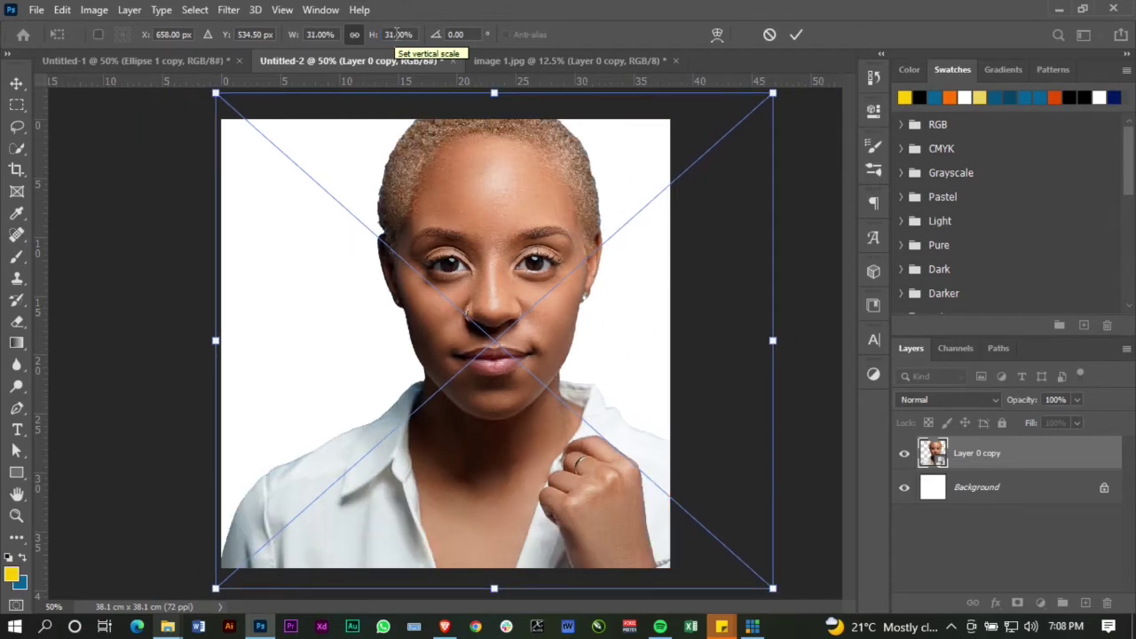
# Step: Shrink the woman to about 22.43% and move her to the lower left
pyautogui.moveTo(509, 224); pyautogui.dragTo(355, 321)
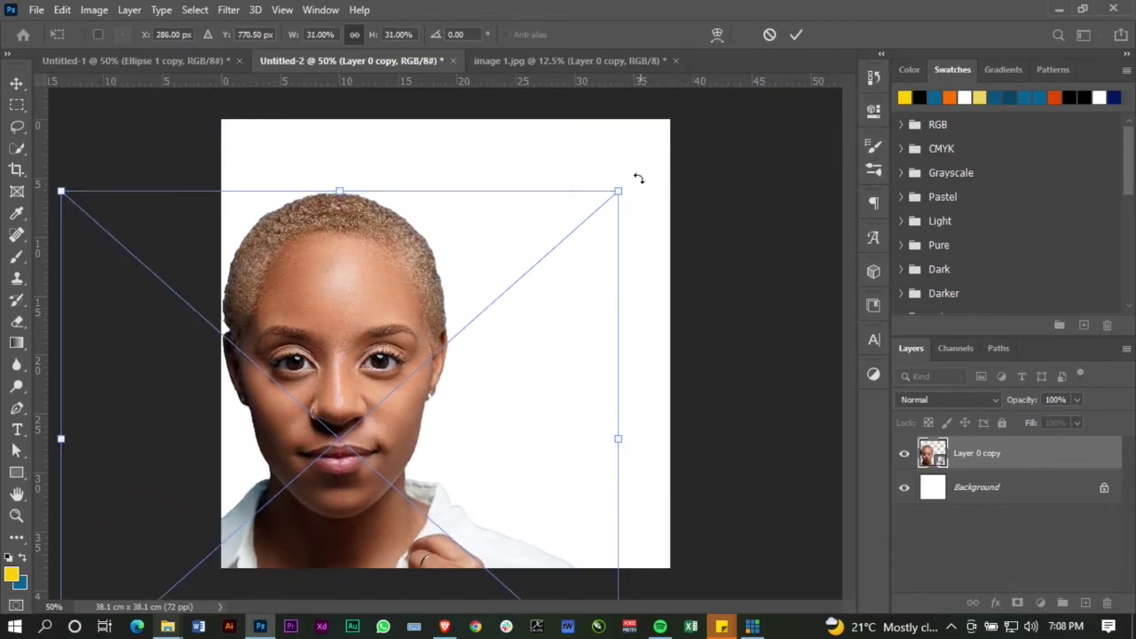
pyautogui.moveTo(622, 187); pyautogui.dragTo(563, 277)
pyautogui.moveTo(344, 357); pyautogui.dragTo(343, 330)
pyautogui.press('Return')
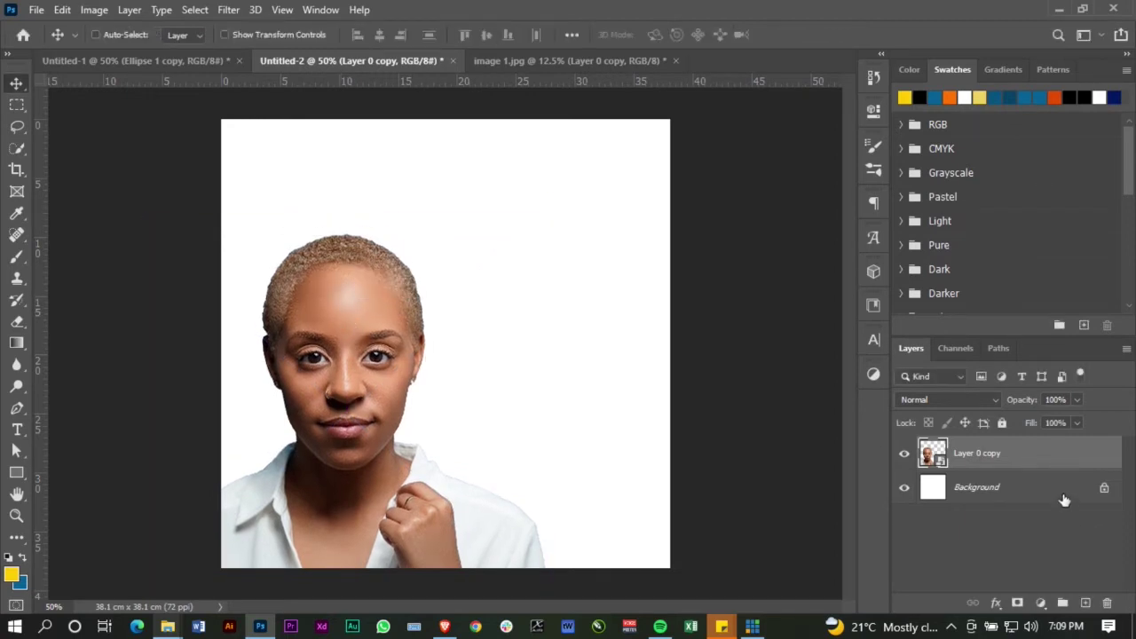
# Step: Unlock the Background layer and add a blue Solid Color fill layer
pyautogui.click(1060, 490)
pyautogui.click(1103, 488)
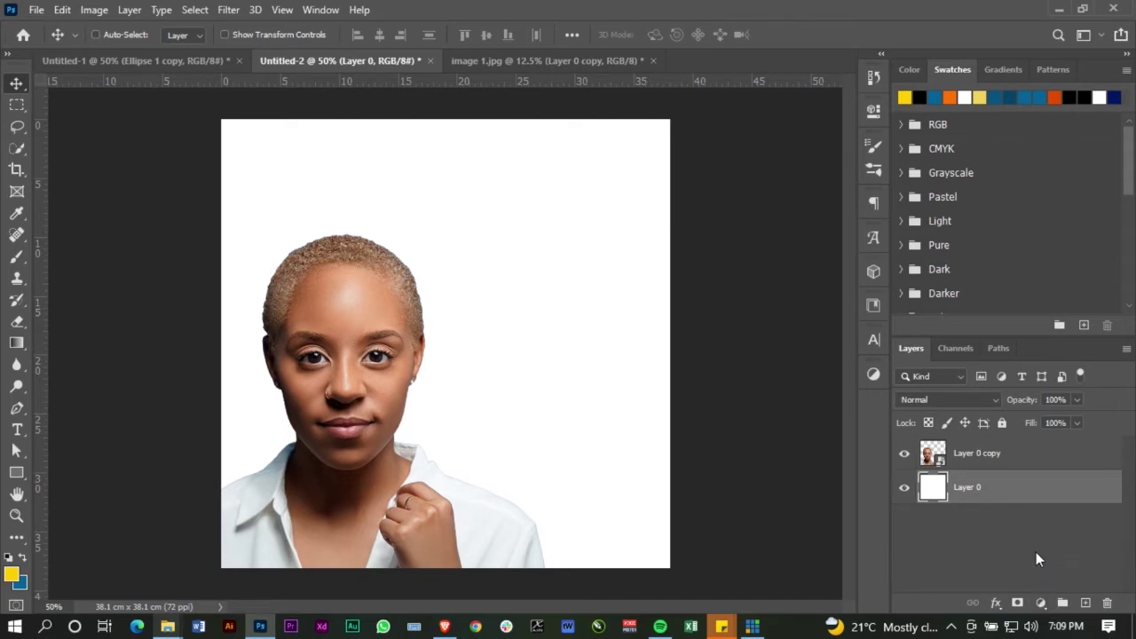
pyautogui.click(1041, 603)
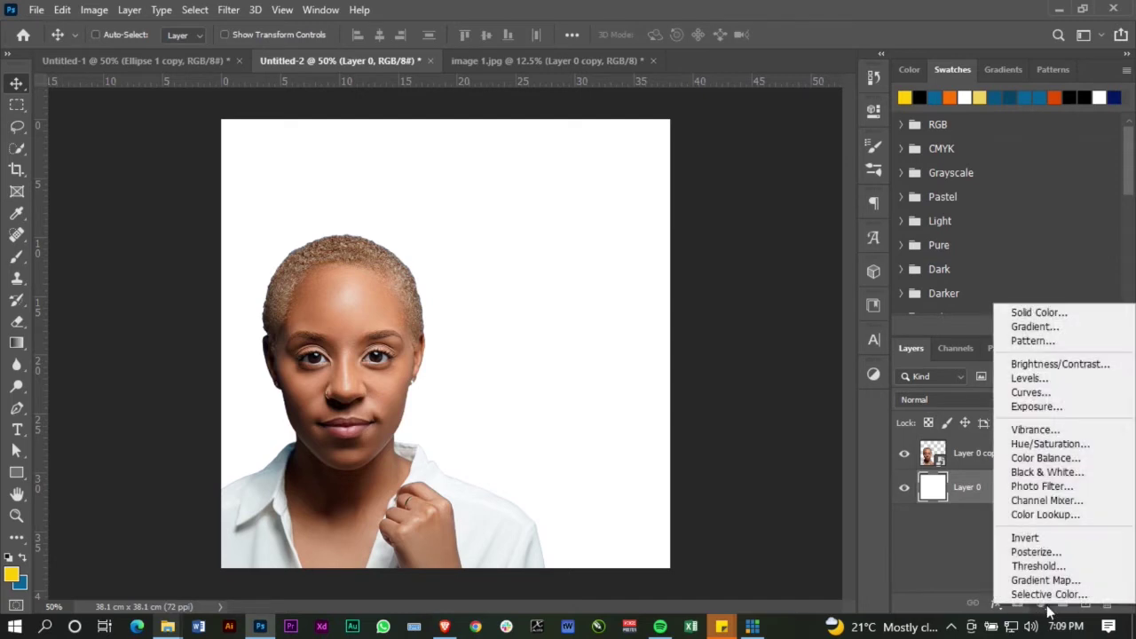
pyautogui.click(1024, 311)
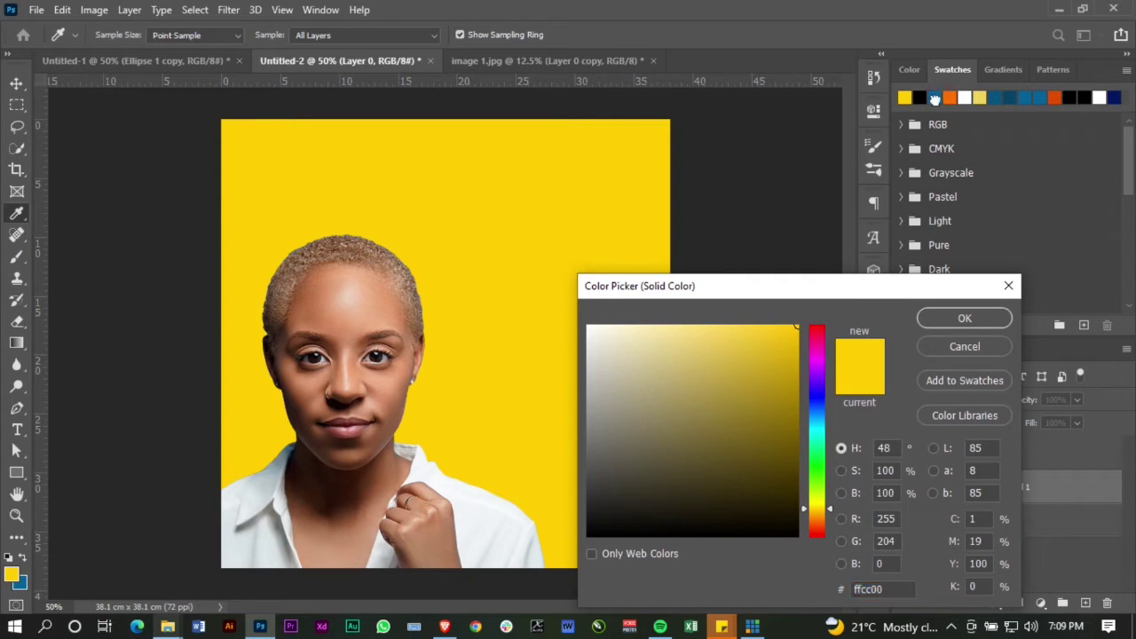
pyautogui.click(934, 98)
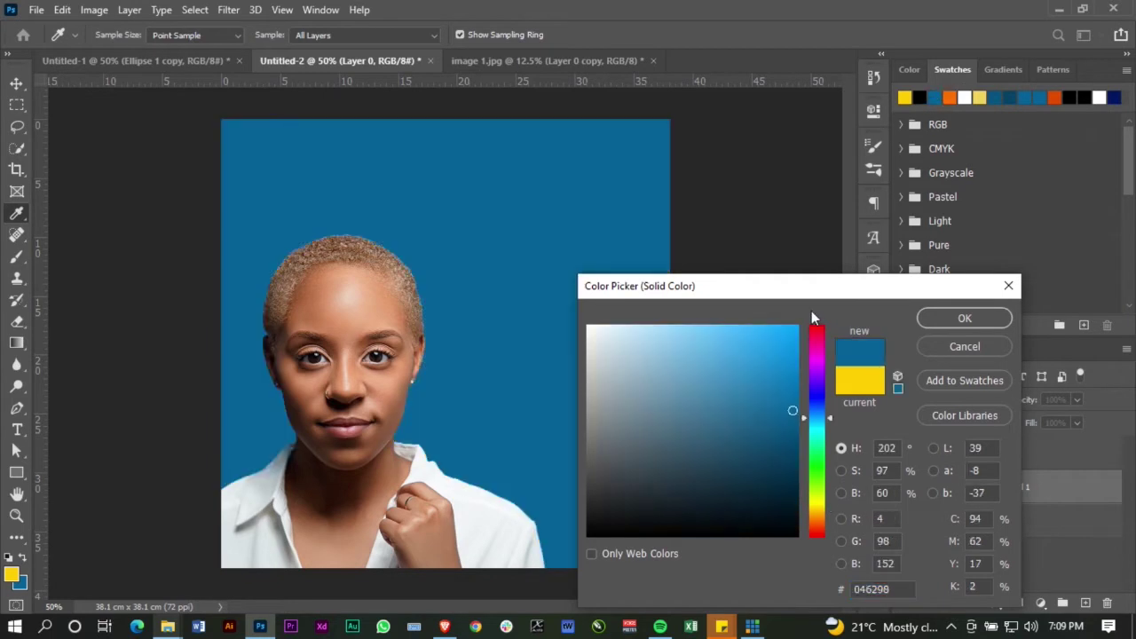
pyautogui.click(935, 320)
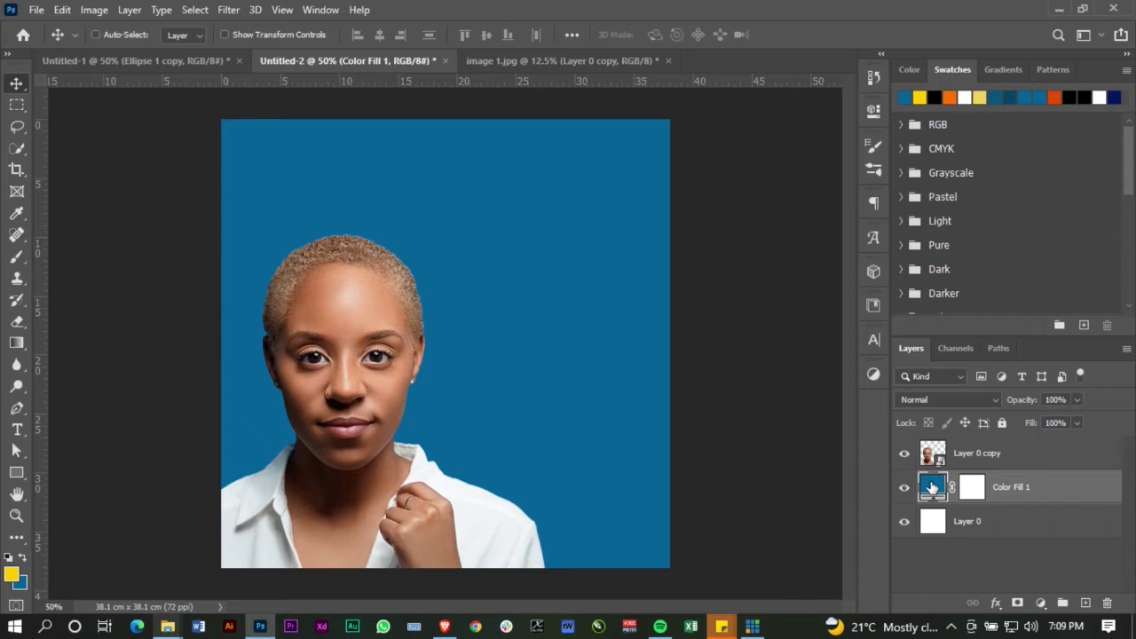
# Step: Change the Color Fill 1 layer to a darker blue, 044266
pyautogui.doubleClick(932, 487)
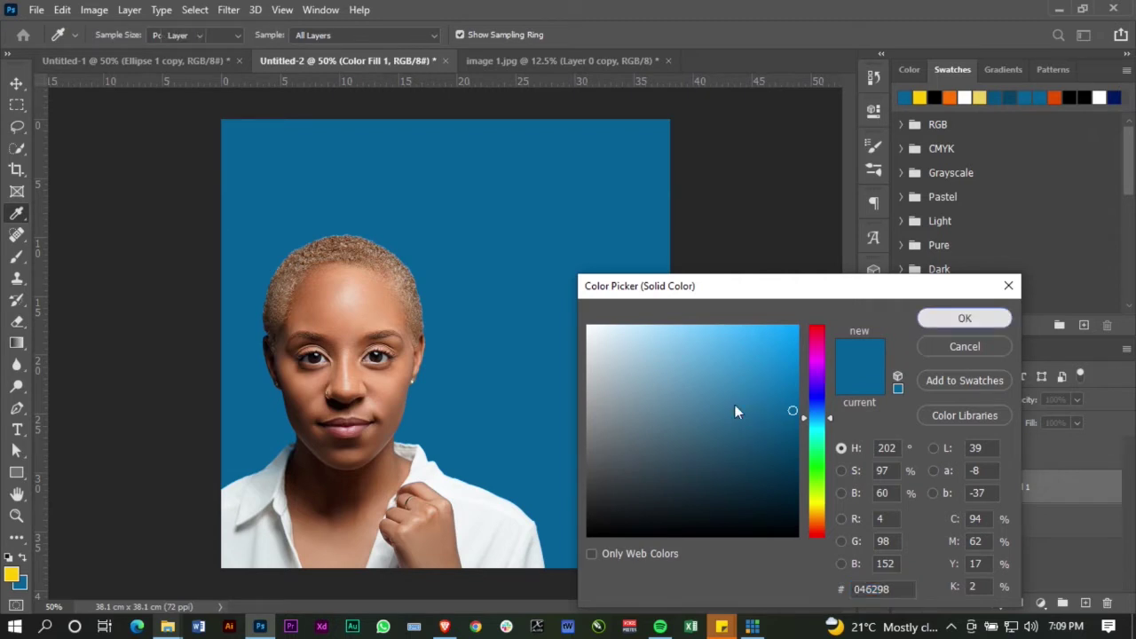
pyautogui.press('Return')
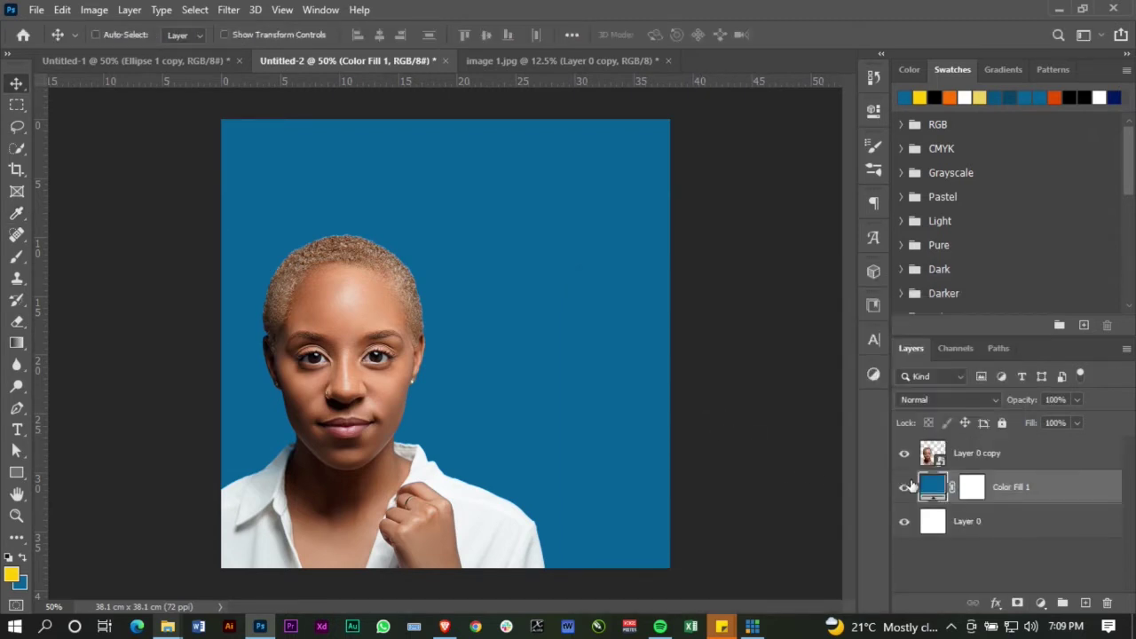
pyautogui.doubleClick(934, 485)
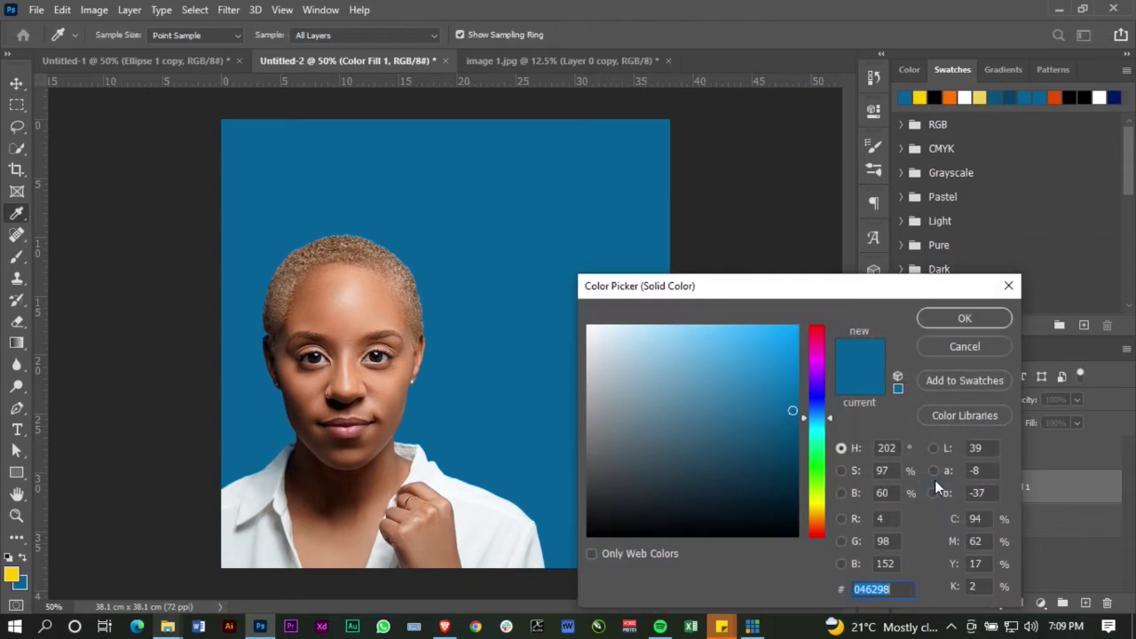
pyautogui.click(1011, 97)
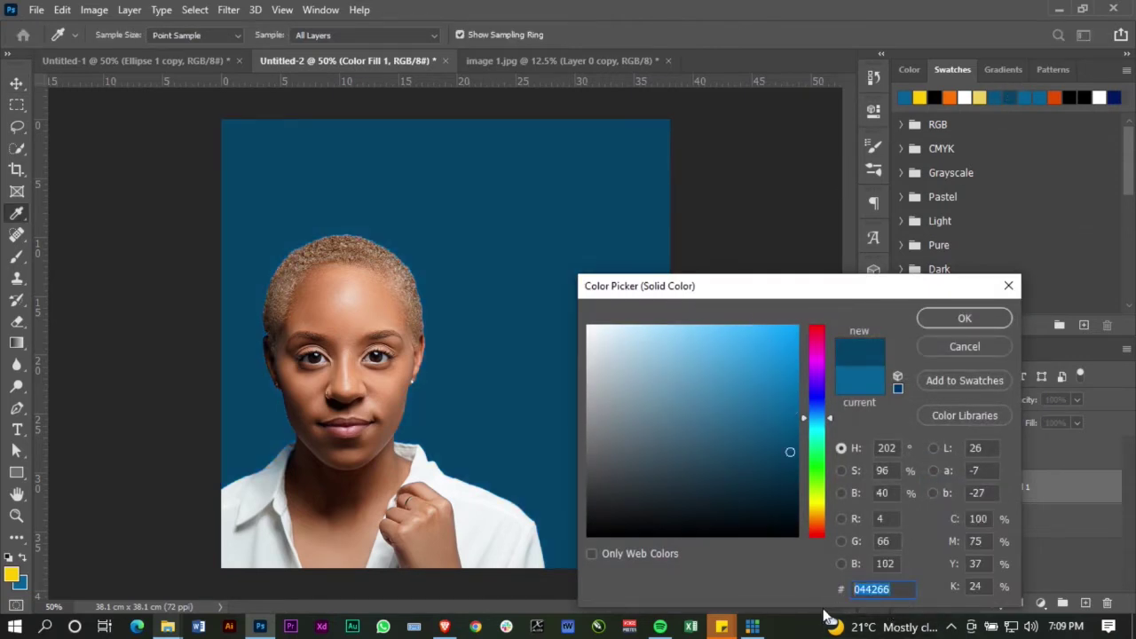
# Step: Confirm the darker blue fill and delete the white Layer 0
pyautogui.click(960, 319)
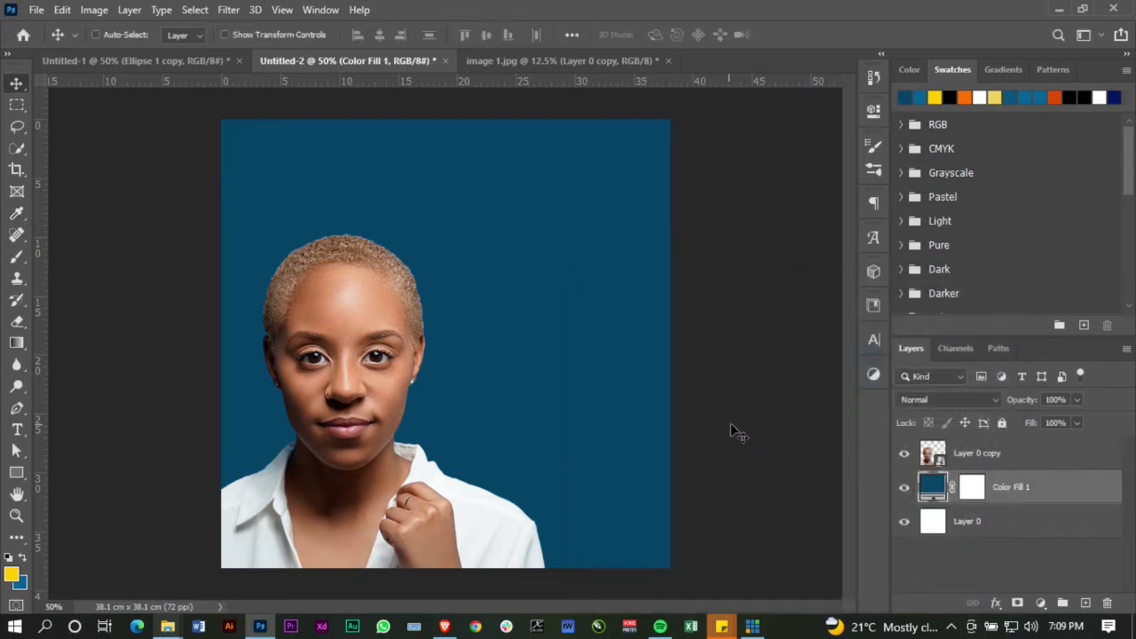
pyautogui.click(1036, 533)
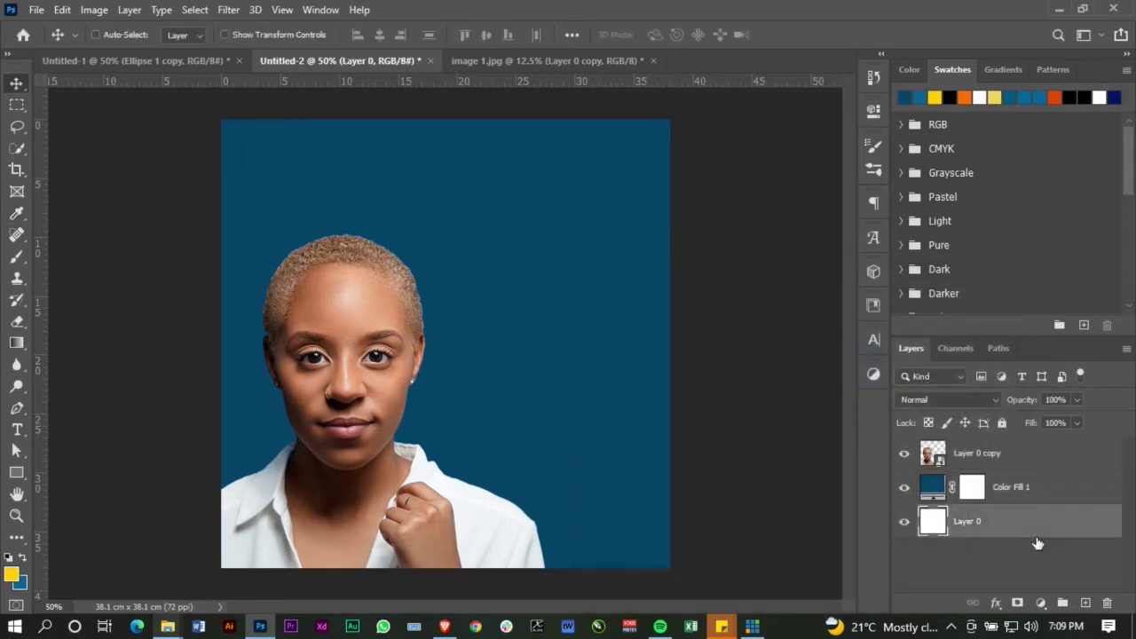
pyautogui.press('Delete')
# Step: Draw a lighter blue gradient upward on a new Layer 1, comparing it on and off
pyautogui.click(1085, 603)
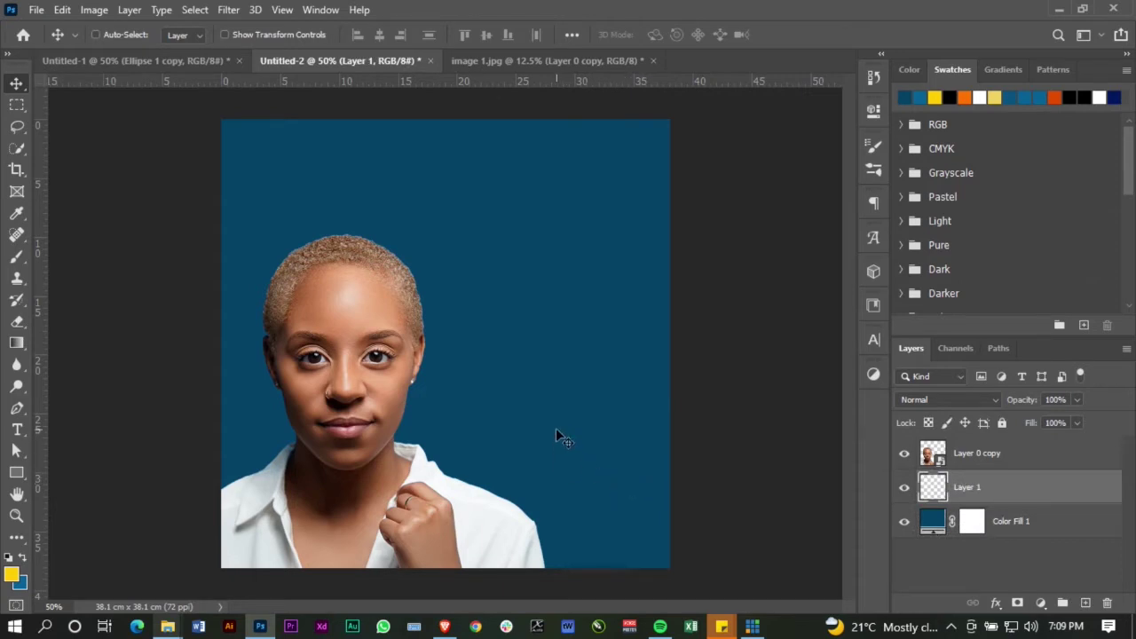
pyautogui.click(921, 97)
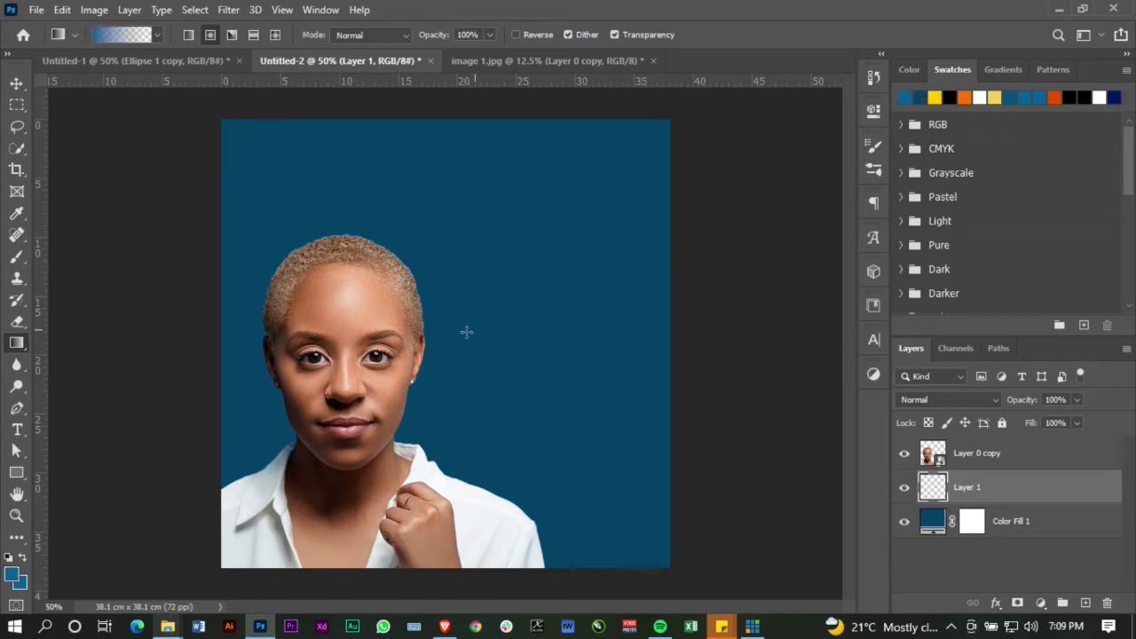
pyautogui.moveTo(325, 490); pyautogui.dragTo(433, 200)
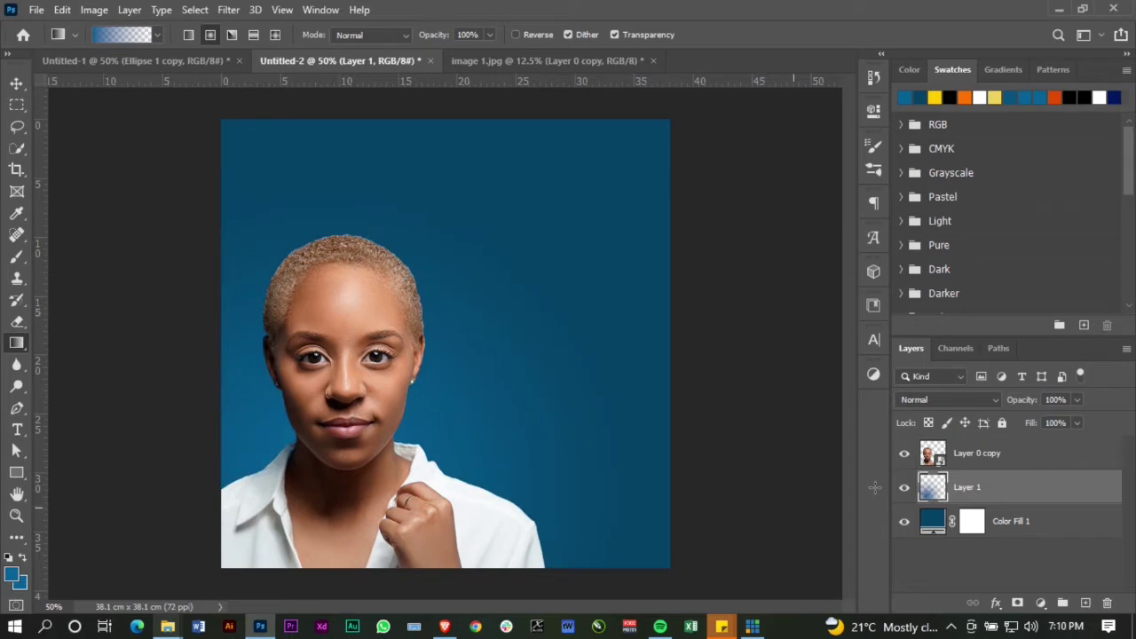
pyautogui.click(902, 487)
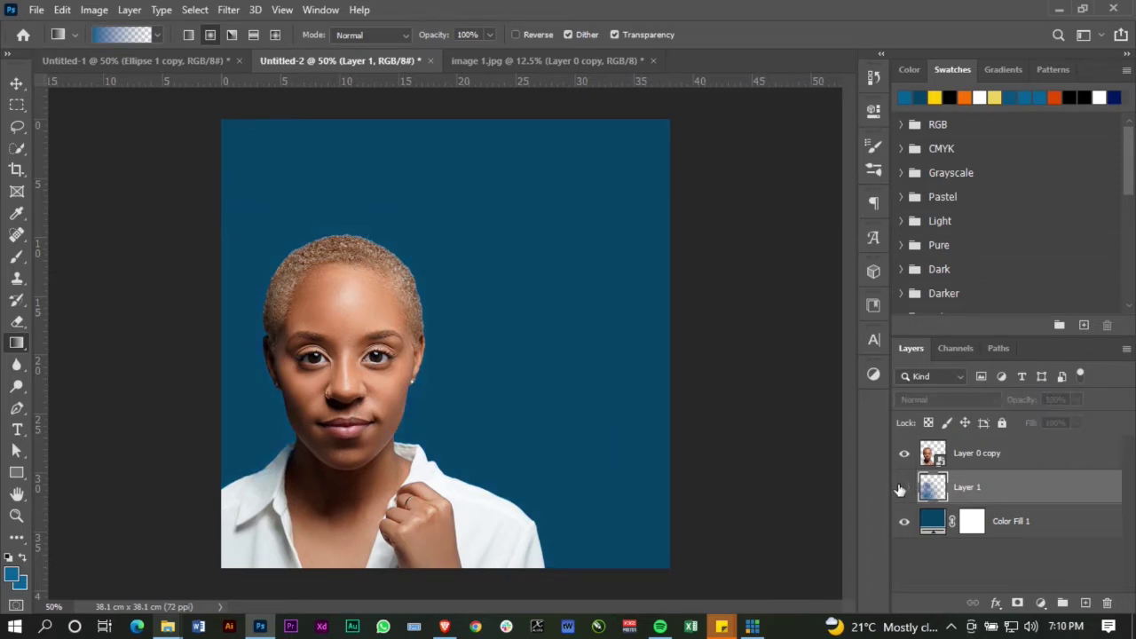
pyautogui.click(903, 487)
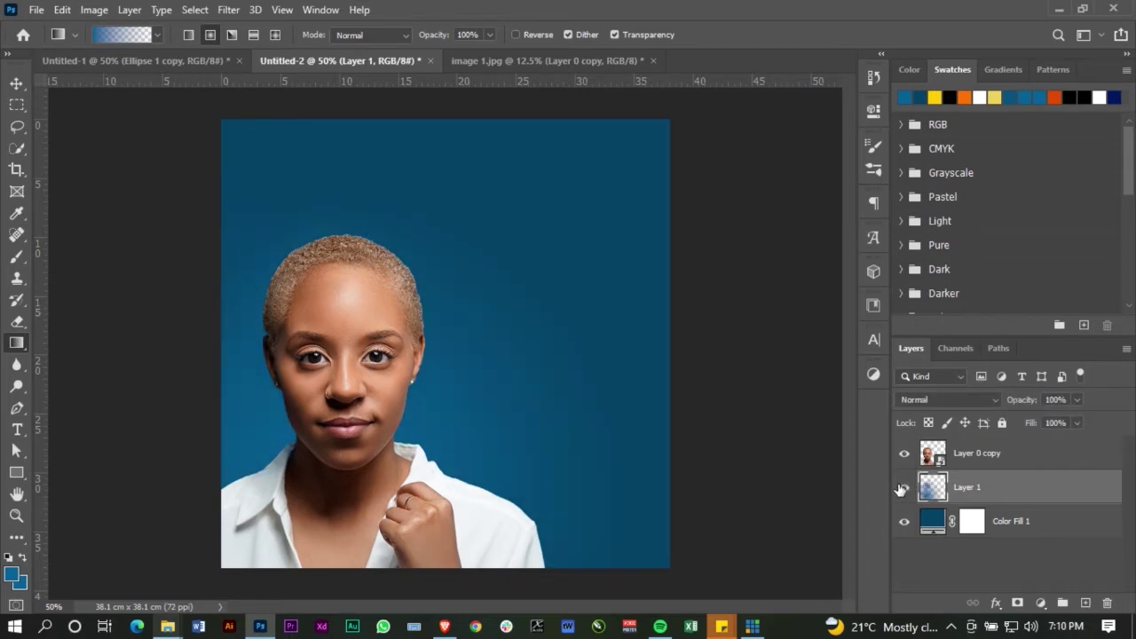
pyautogui.click(903, 487)
pyautogui.click(904, 487)
# Step: Enlarge Layer 0 copy to about 24.36% and move it slightly lower
pyautogui.click(206, 60)
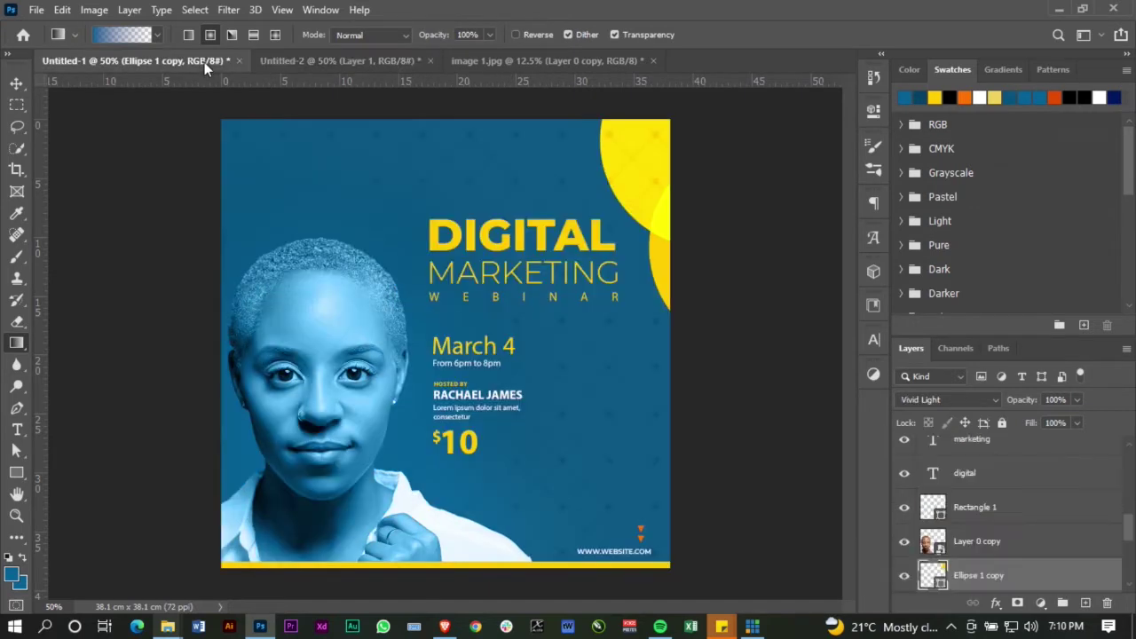
pyautogui.click(300, 62)
pyautogui.click(978, 454)
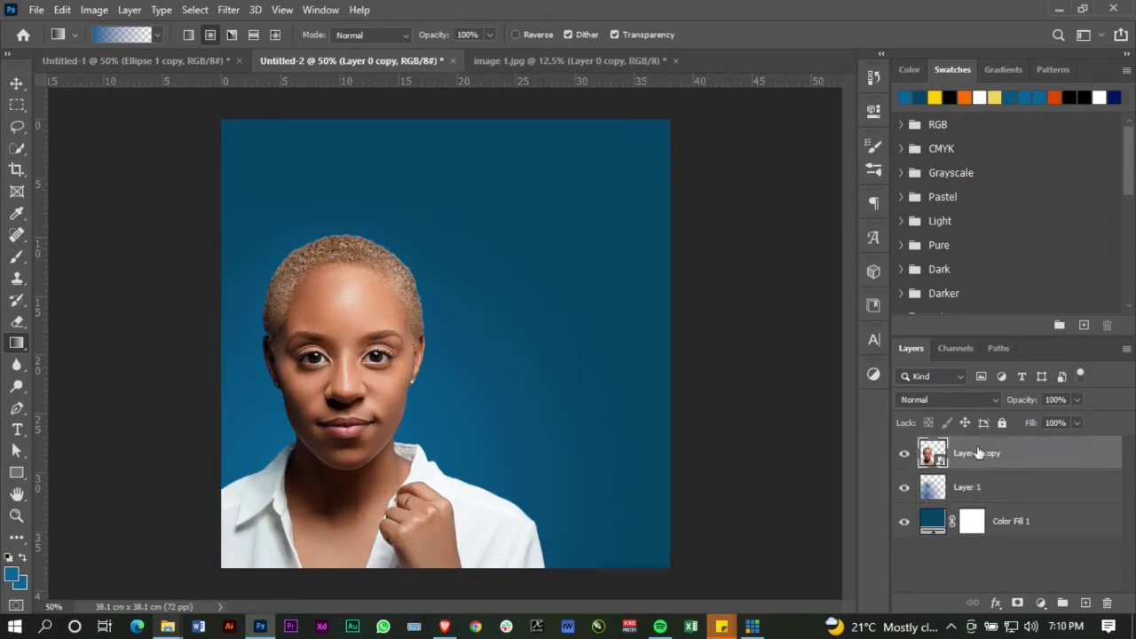
pyautogui.hotkey('ctrl', 't')
pyautogui.moveTo(547, 243); pyautogui.dragTo(554, 211)
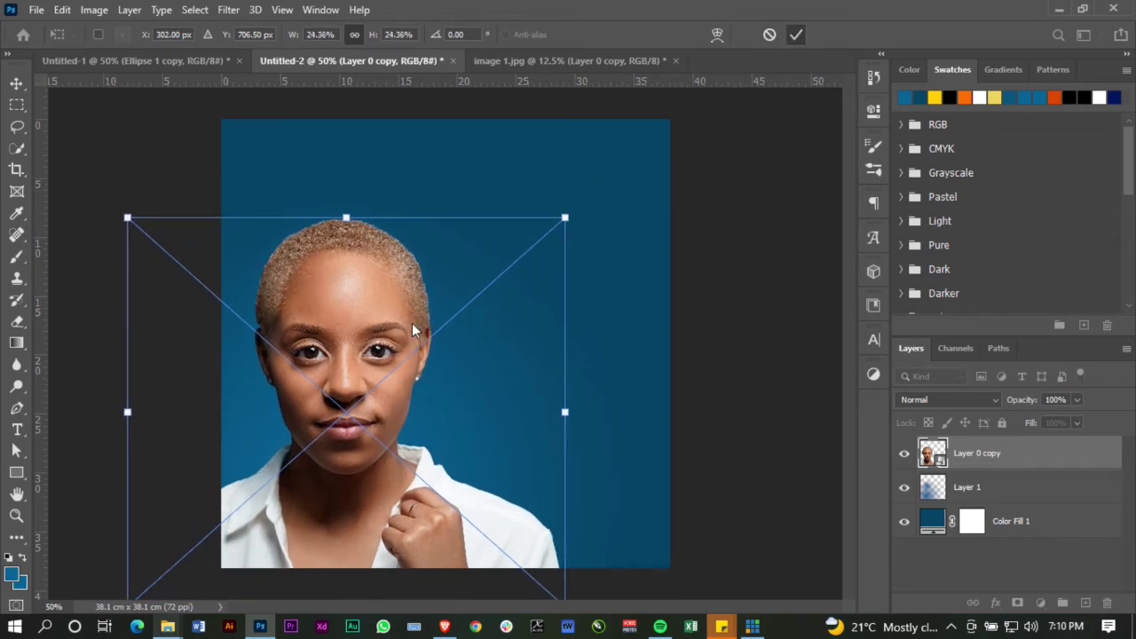
pyautogui.press('Return')
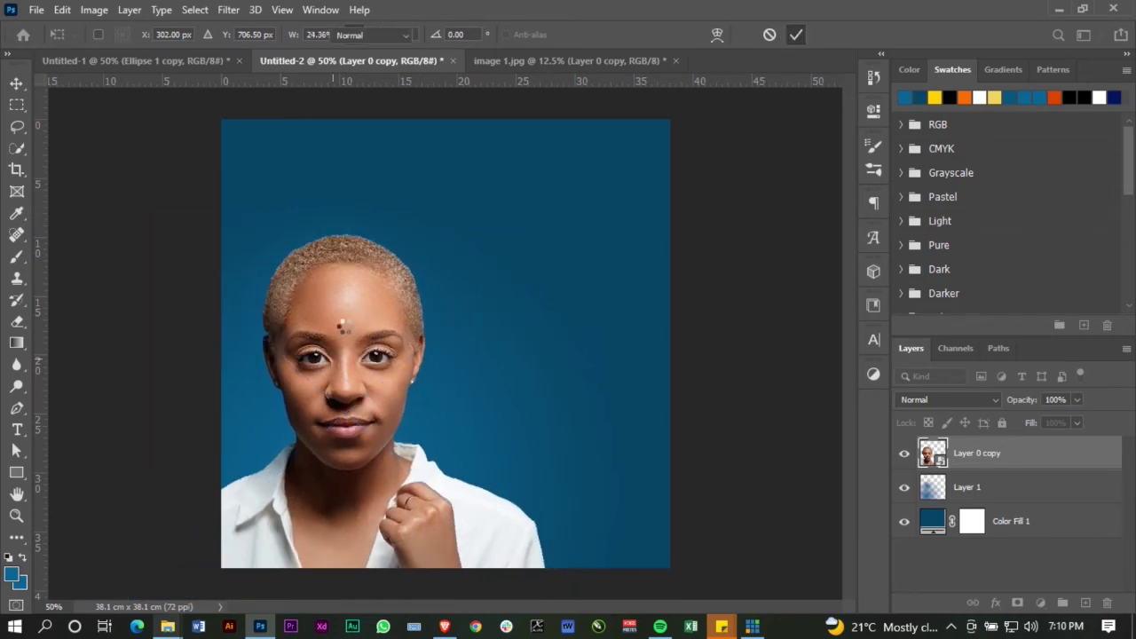
pyautogui.press('g')
pyautogui.press('v')
pyautogui.moveTo(352, 326); pyautogui.dragTo(351, 354)
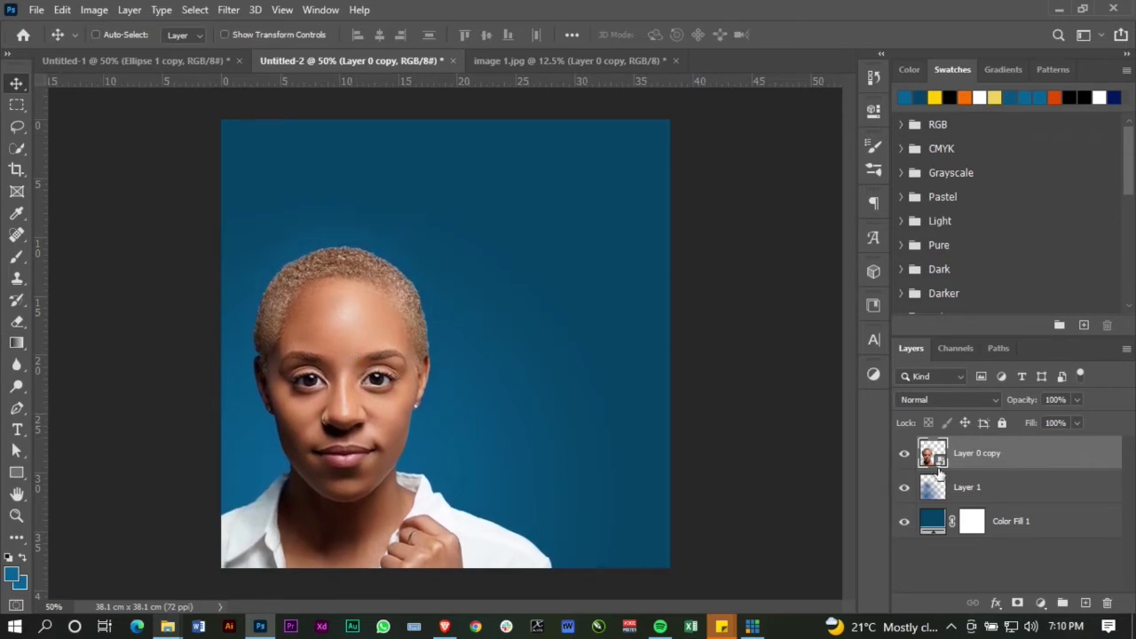
# Step: Add the DIGITAL text in the upper right, make it yellow, and scale it to headline size
pyautogui.press('t')
pyautogui.click(510, 222)
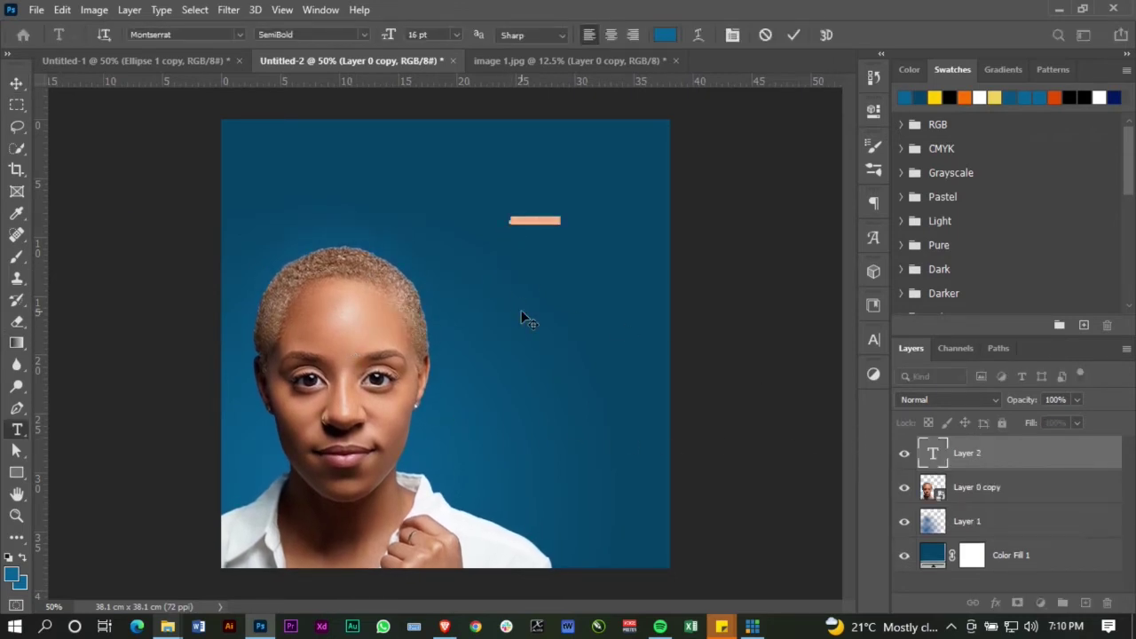
pyautogui.write('Hello')
pyautogui.click(521, 312)
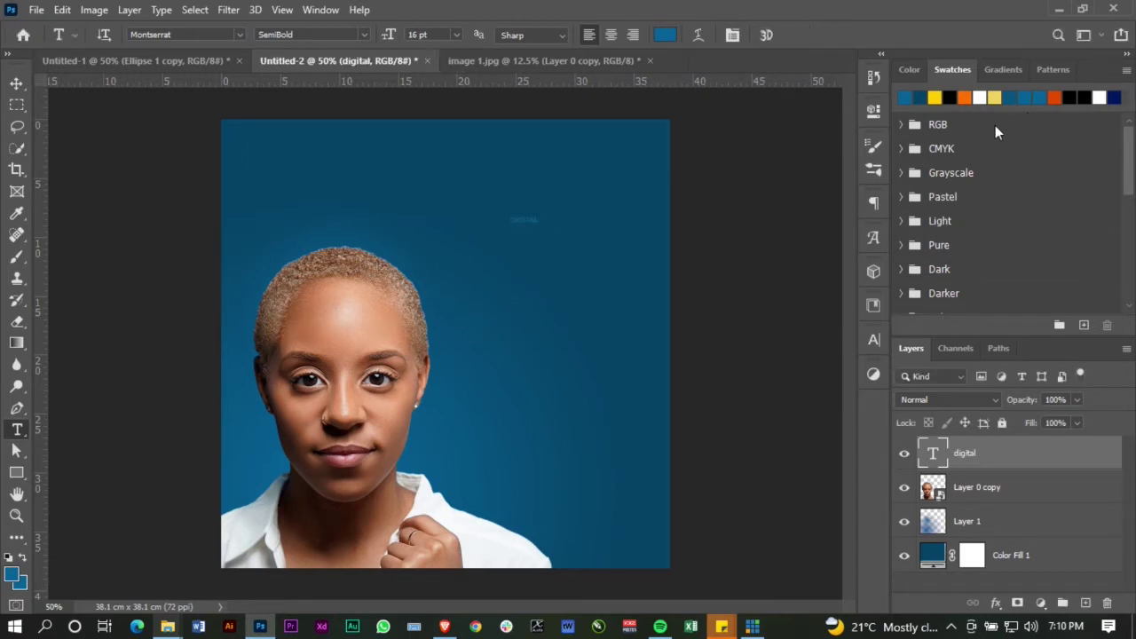
pyautogui.click(935, 97)
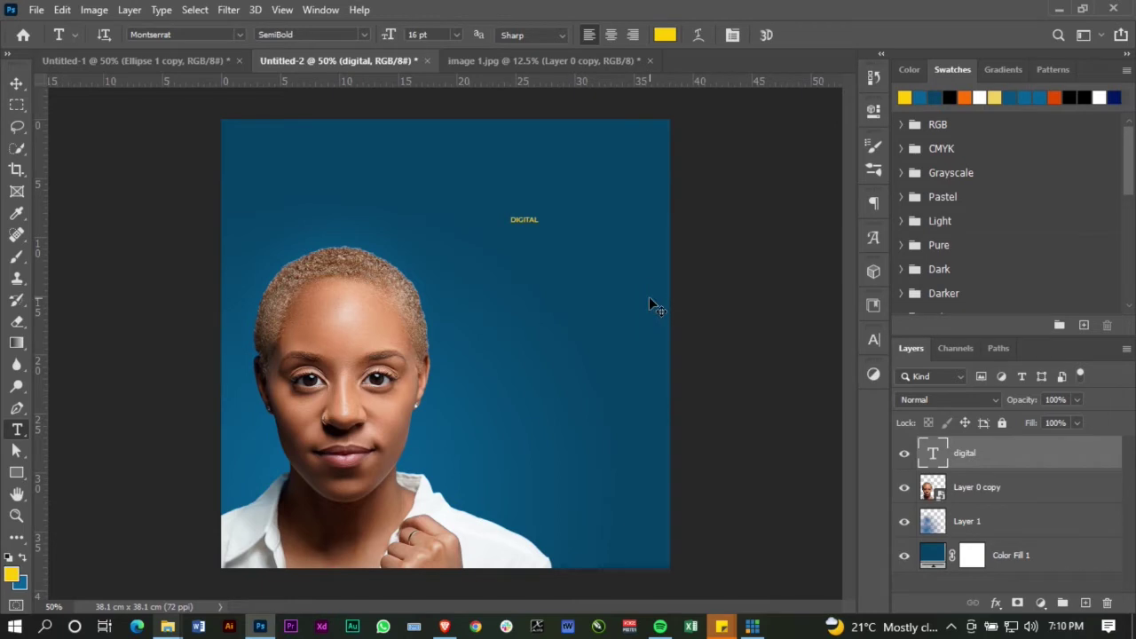
pyautogui.hotkey('ctrl', 't')
pyautogui.moveTo(540, 226); pyautogui.dragTo(614, 290)
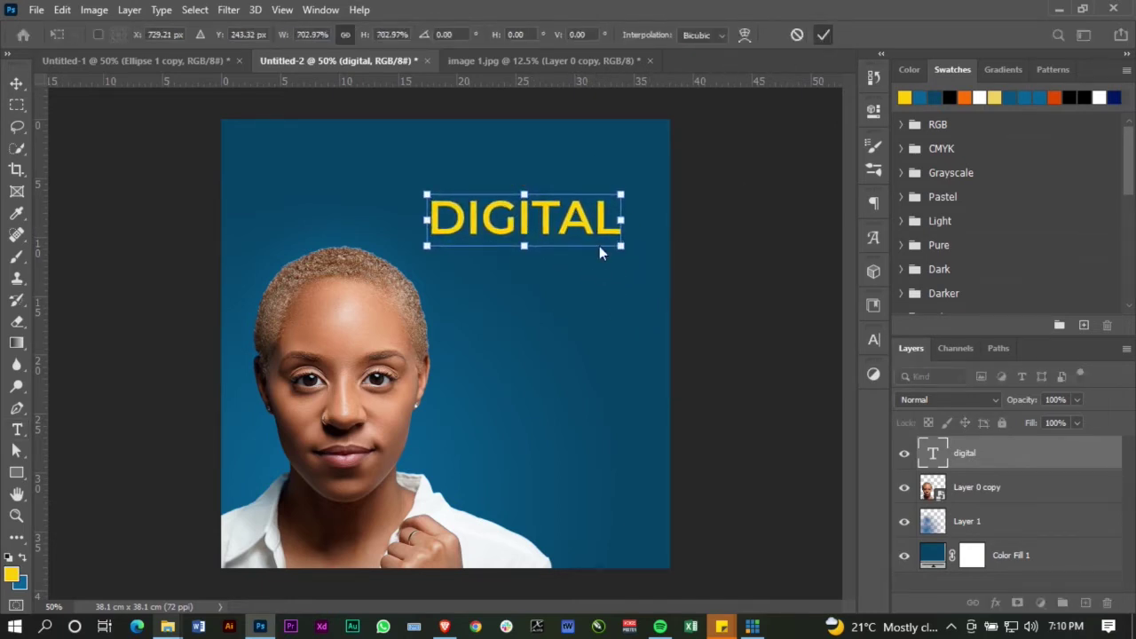
pyautogui.press('Return')
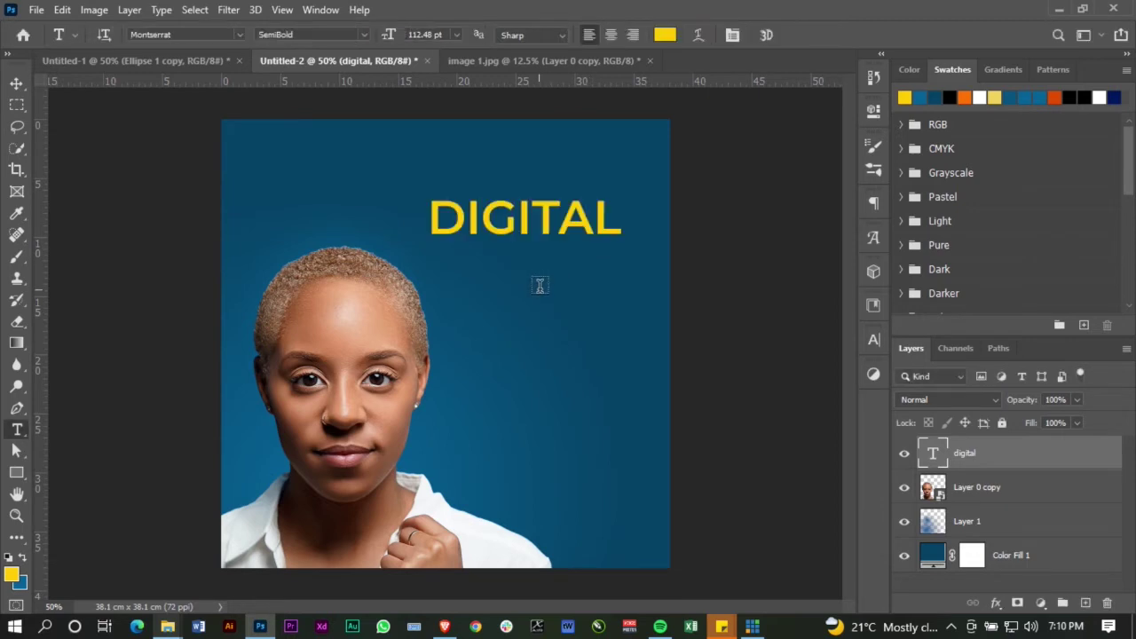
# Step: Move the DIGITAL headline down a little and nudge the woman's photo down and left
pyautogui.press('v')
pyautogui.moveTo(535, 229); pyautogui.dragTo(541, 260)
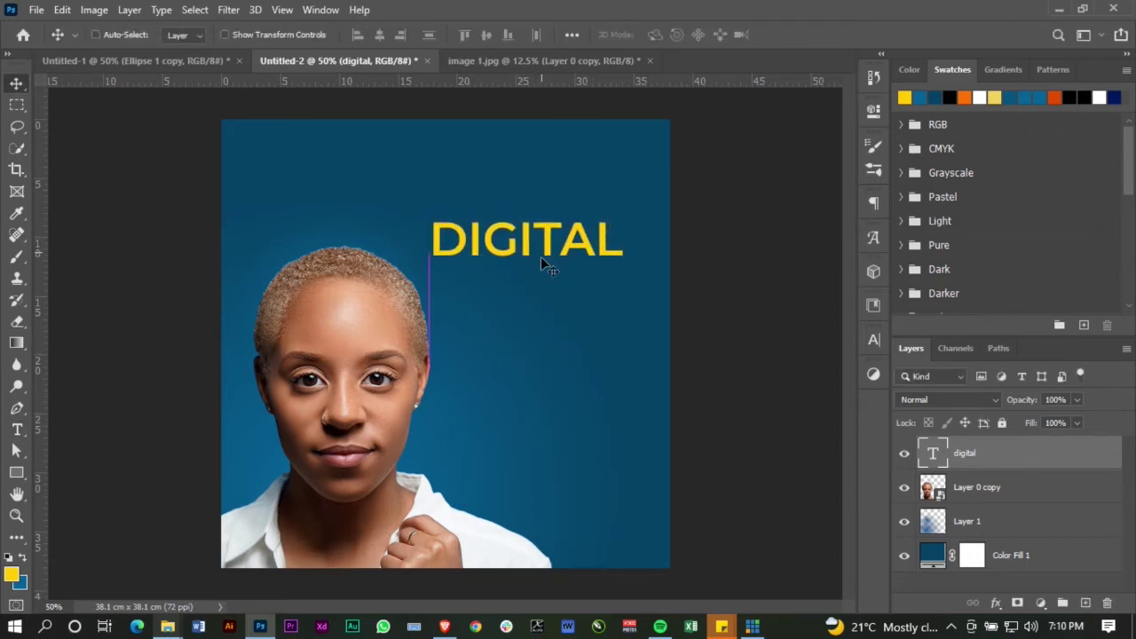
pyautogui.click(972, 487)
pyautogui.moveTo(389, 396); pyautogui.dragTo(381, 410)
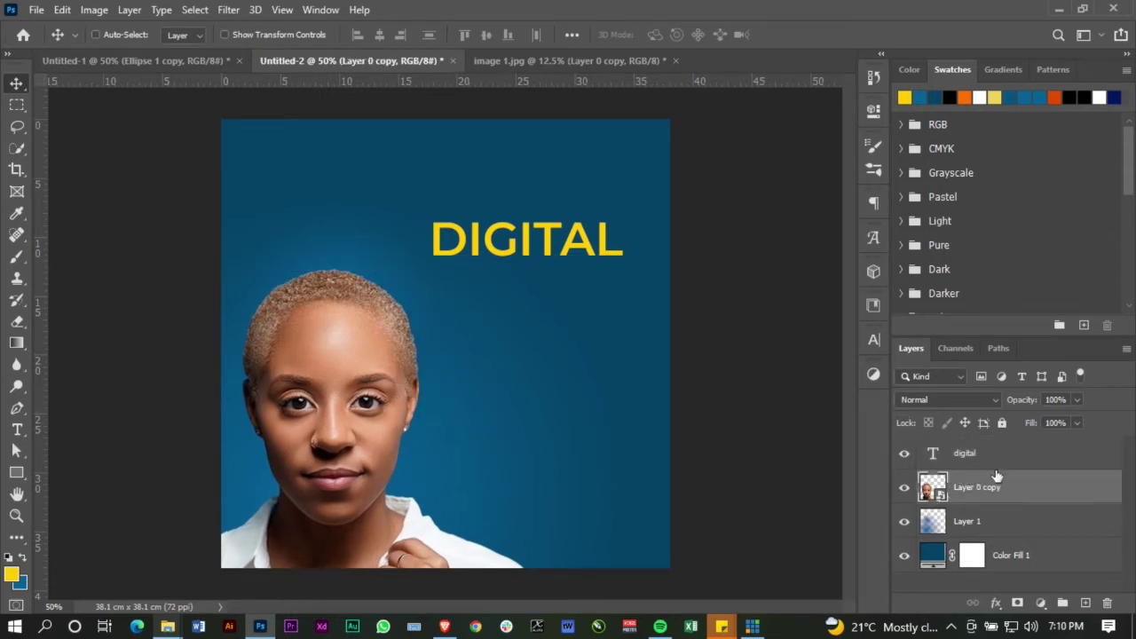
pyautogui.hotkey('alt', ']')
# Step: Type a MARKETING text line below the DIGITAL headline
pyautogui.press('t')
pyautogui.click(567, 309)
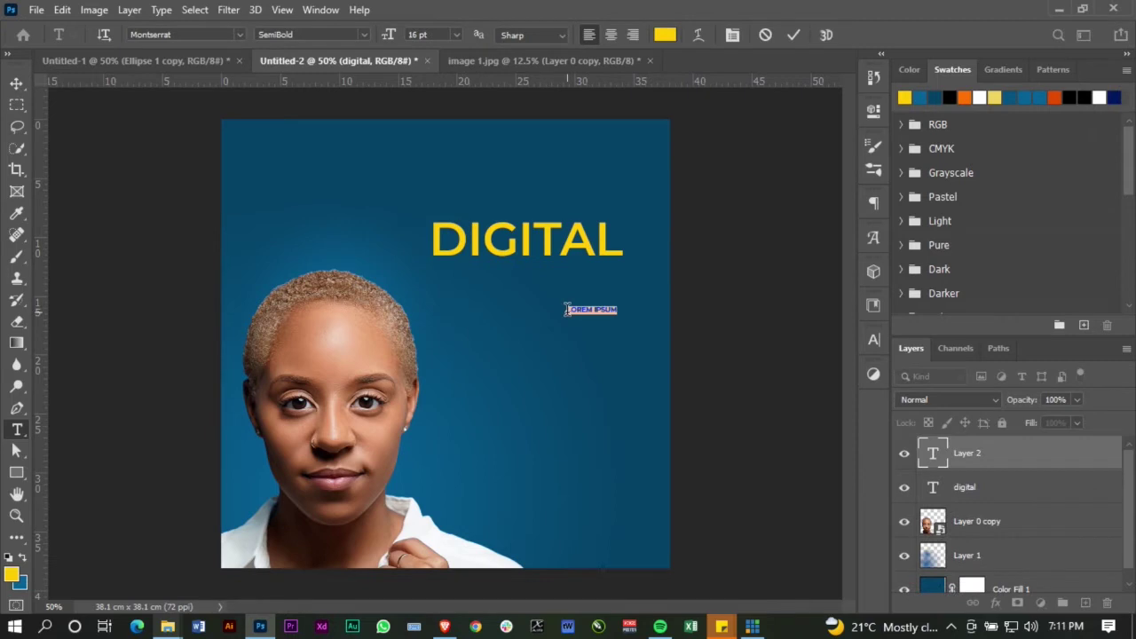
pyautogui.write('MARketing')
pyautogui.click(794, 35)
# Step: Set the DIGITAL headline to ExtraBold weight in the Character panel
pyautogui.hotkey('alt', '[')
pyautogui.click(874, 340)
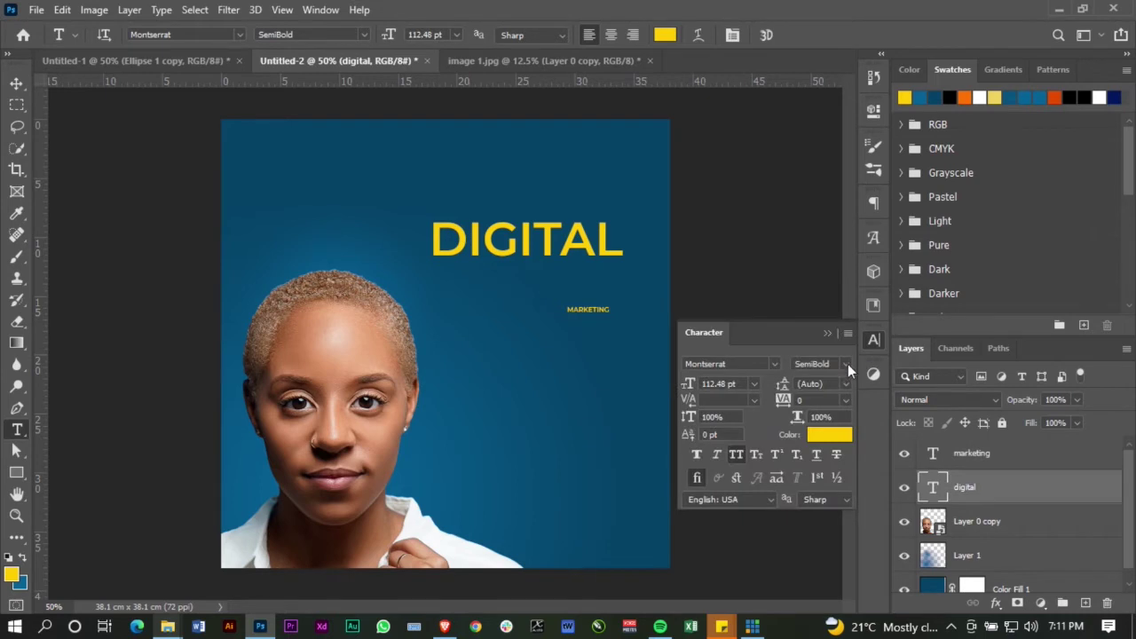
pyautogui.click(848, 364)
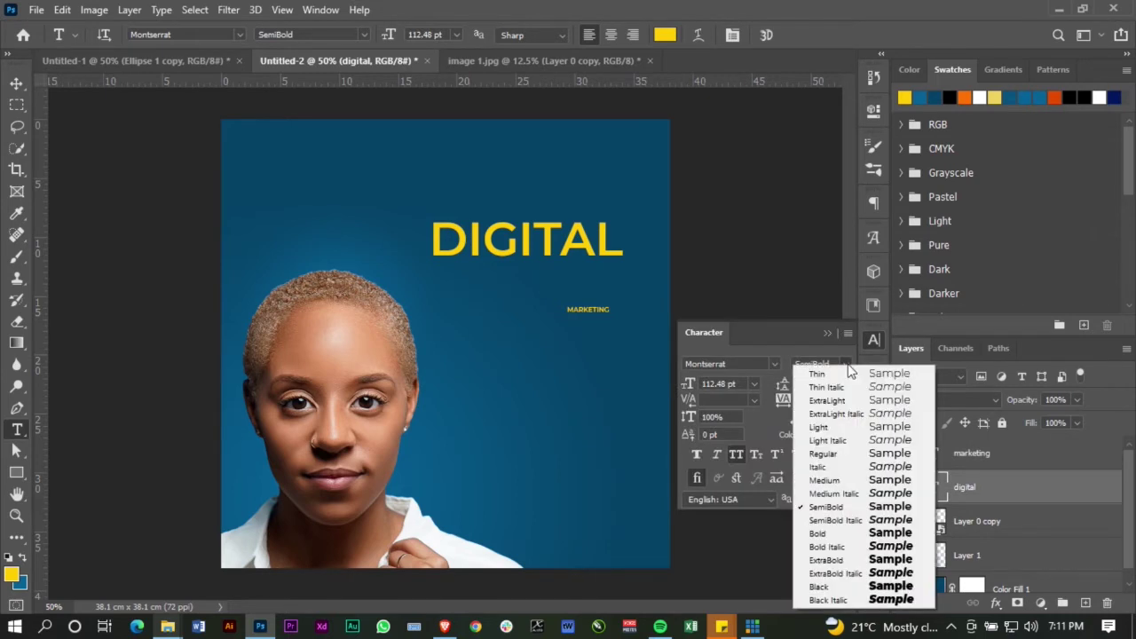
pyautogui.click(854, 560)
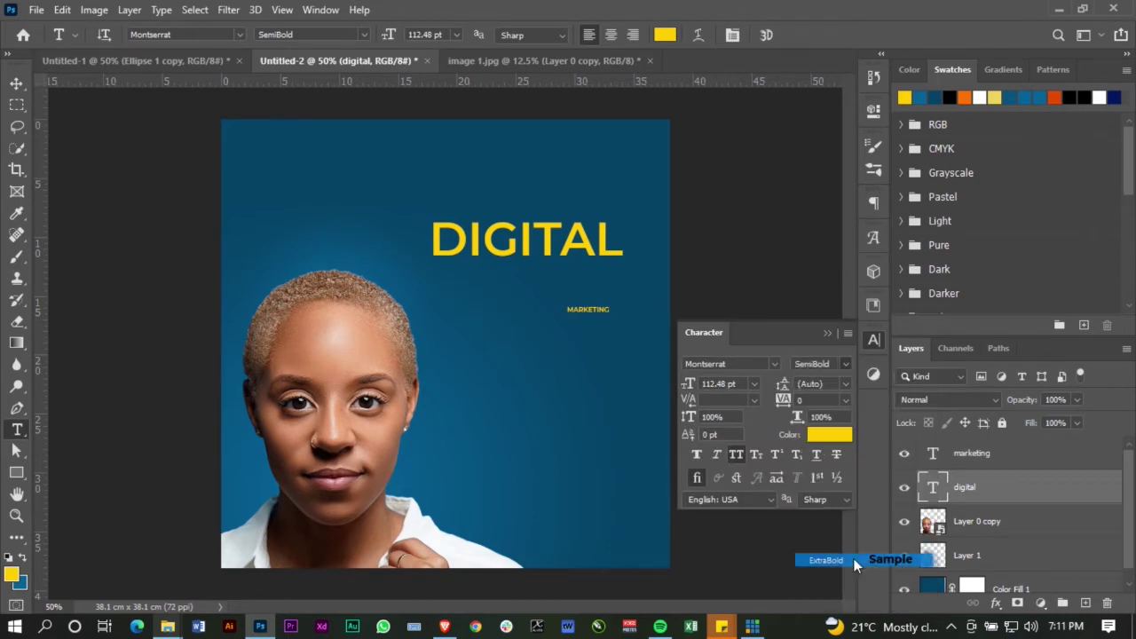
# Step: Scale MARKETING to match DIGITAL's width and move it directly under DIGITAL
pyautogui.click(982, 463)
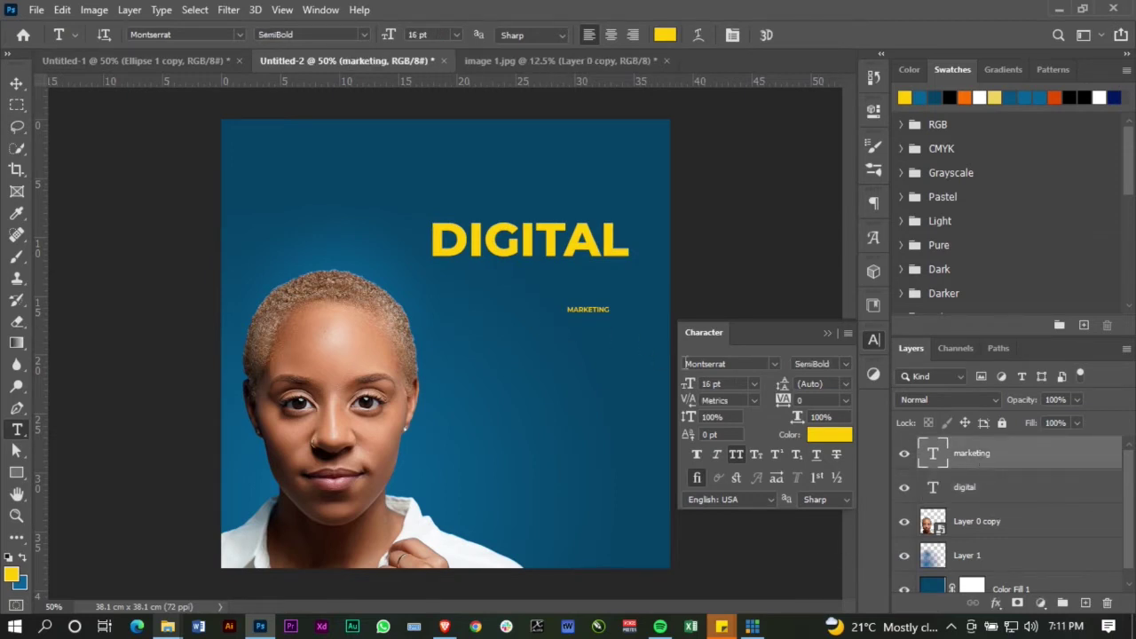
pyautogui.hotkey('ctrl', 't')
pyautogui.moveTo(565, 303); pyautogui.dragTo(434, 261)
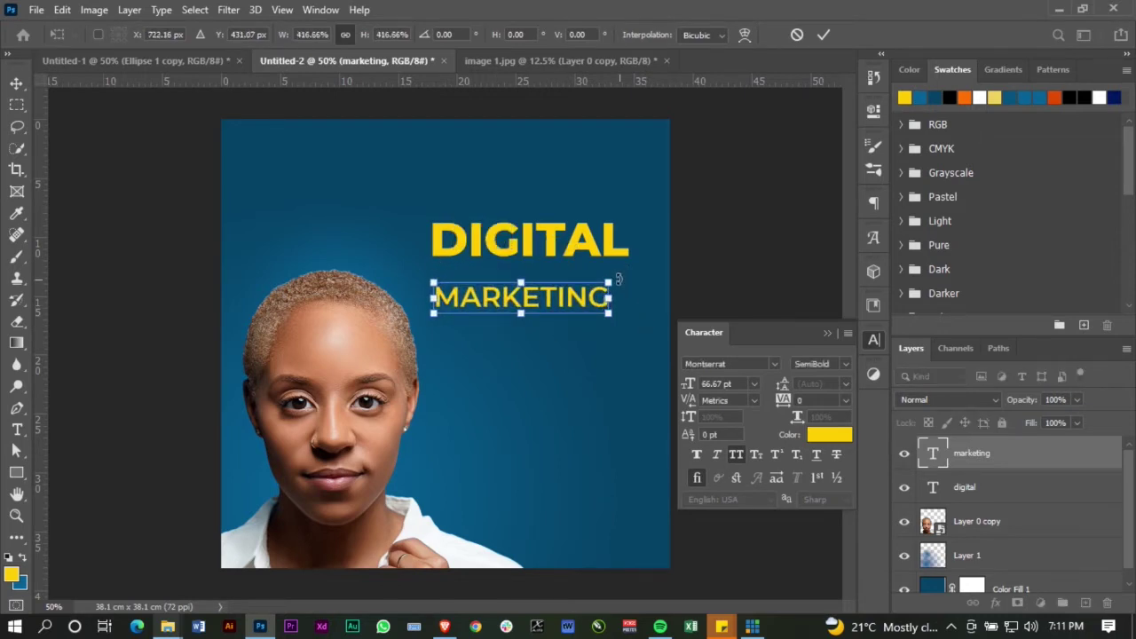
pyautogui.moveTo(618, 272); pyautogui.dragTo(632, 271)
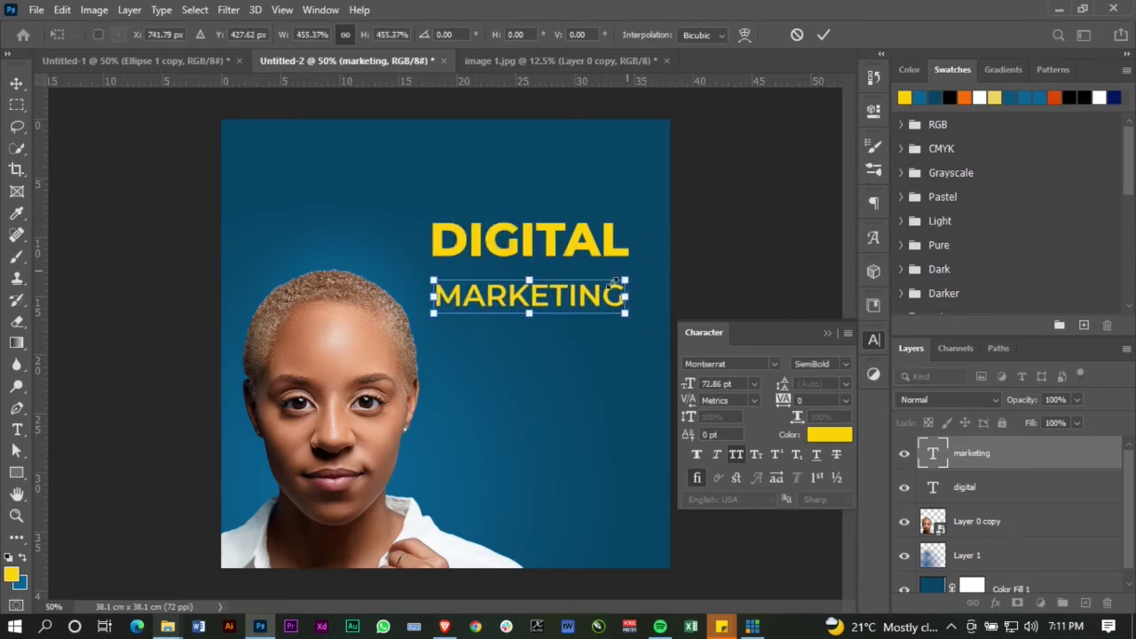
pyautogui.press('Return')
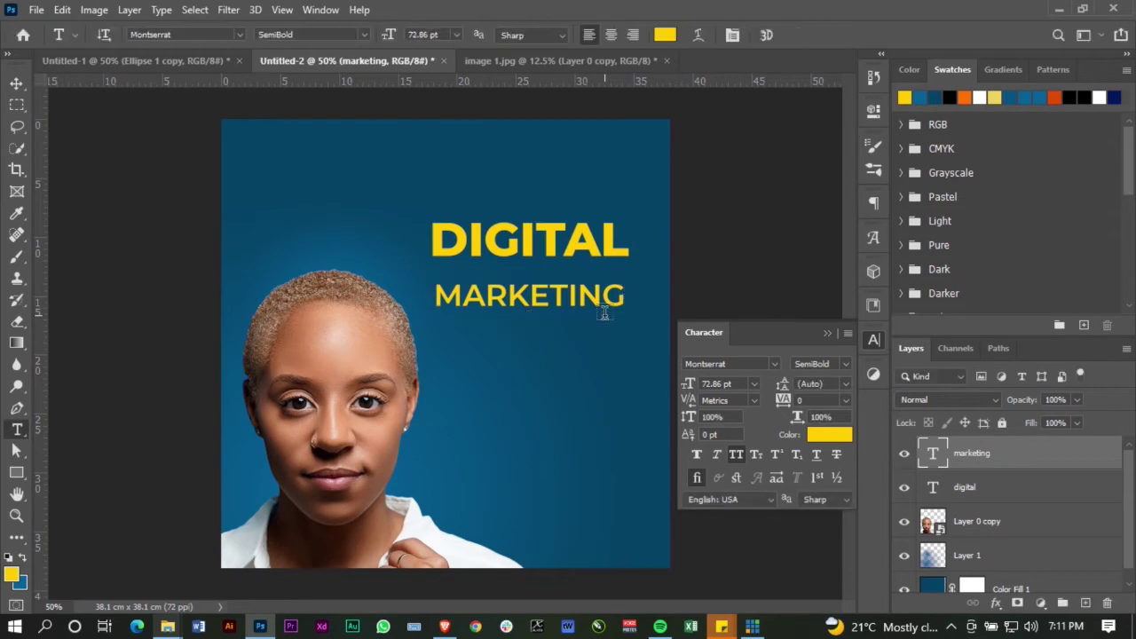
pyautogui.press('v')
pyautogui.moveTo(588, 315); pyautogui.dragTo(573, 300)
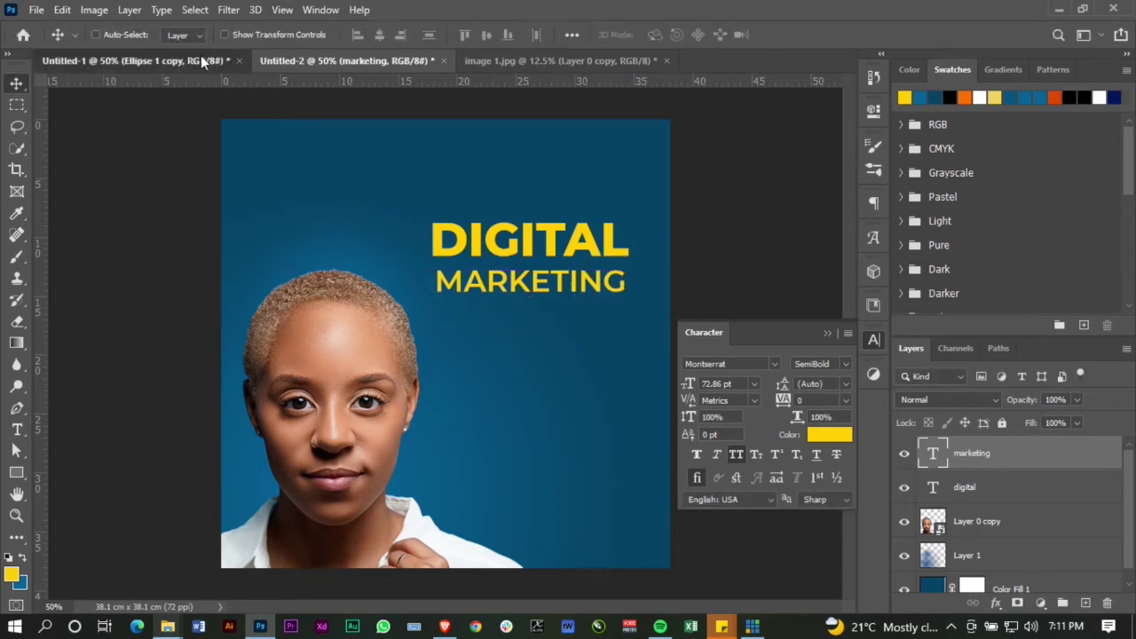
# Step: Make MARKETING Regular weight, reposition it, and enlarge it to about 108%
pyautogui.click(201, 56)
pyautogui.click(300, 66)
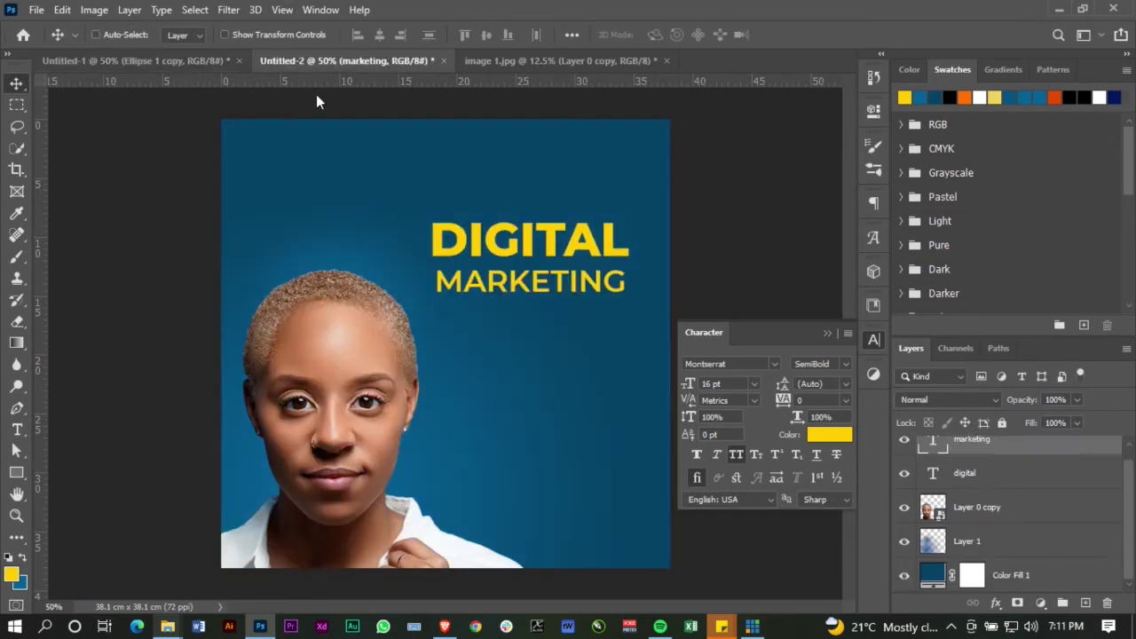
pyautogui.click(846, 364)
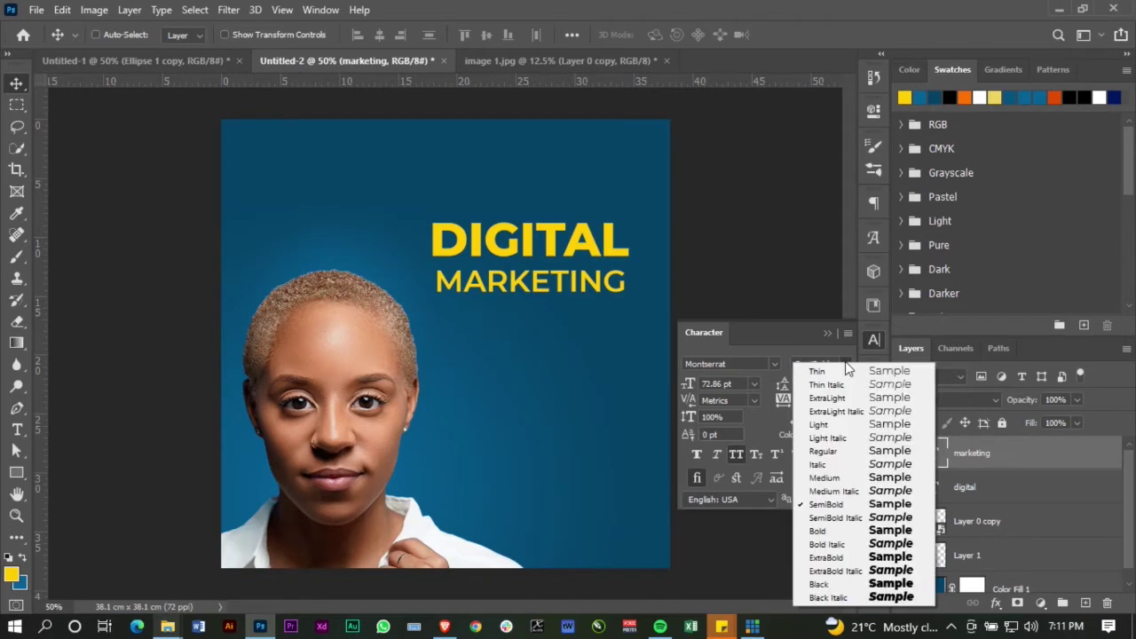
pyautogui.click(841, 456)
pyautogui.moveTo(519, 284); pyautogui.dragTo(534, 310)
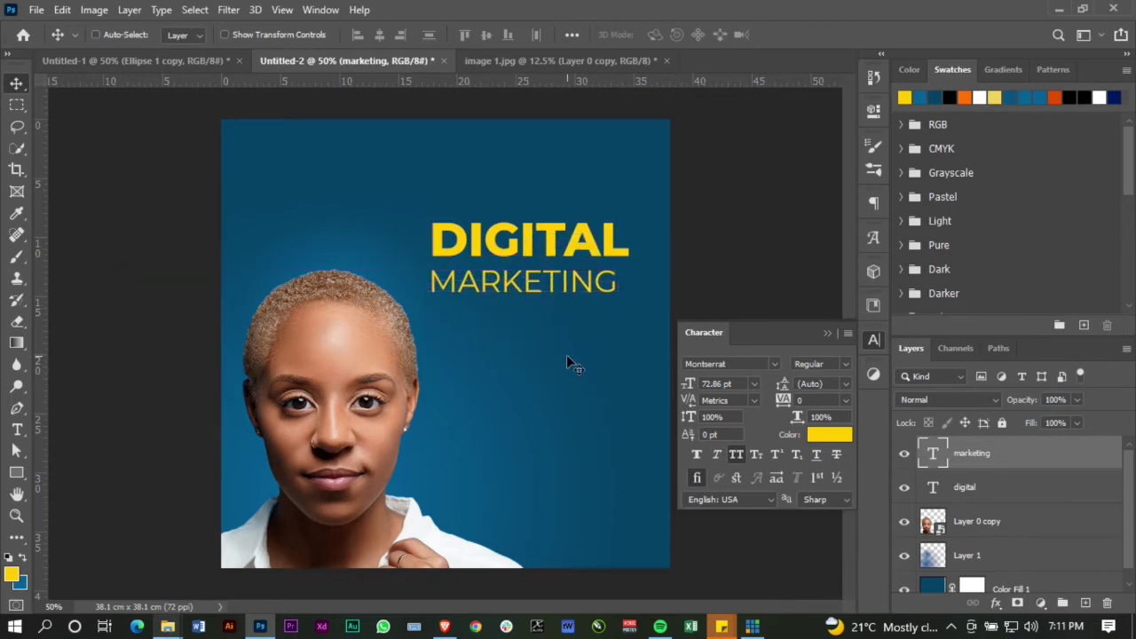
pyautogui.hotkey('ctrl', 't')
pyautogui.moveTo(619, 300); pyautogui.dragTo(634, 314)
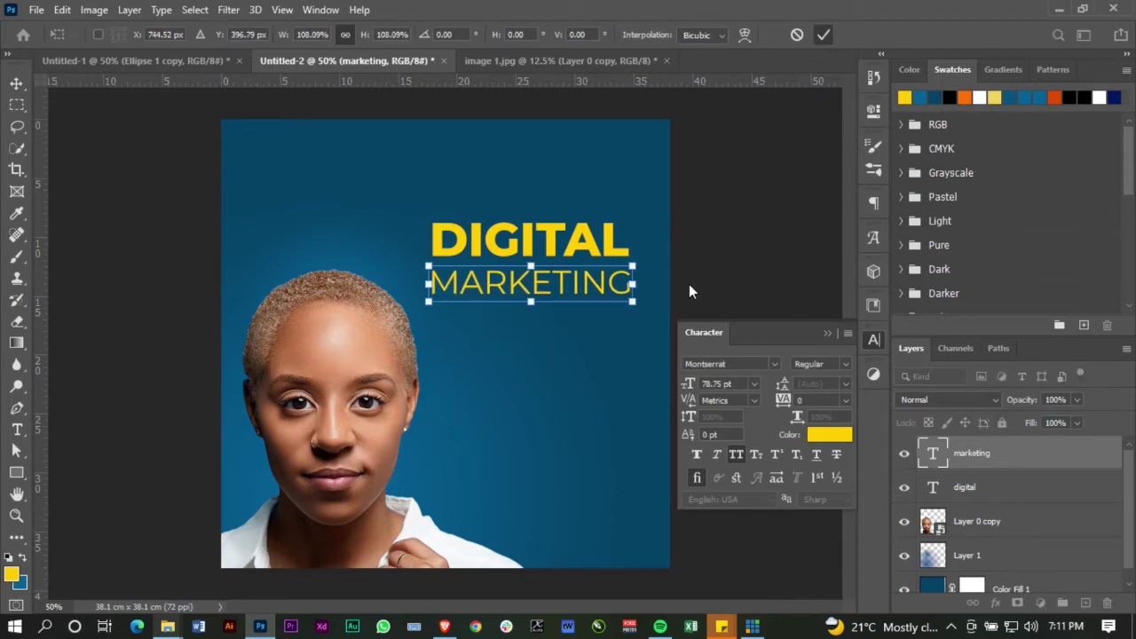
pyautogui.press('Return')
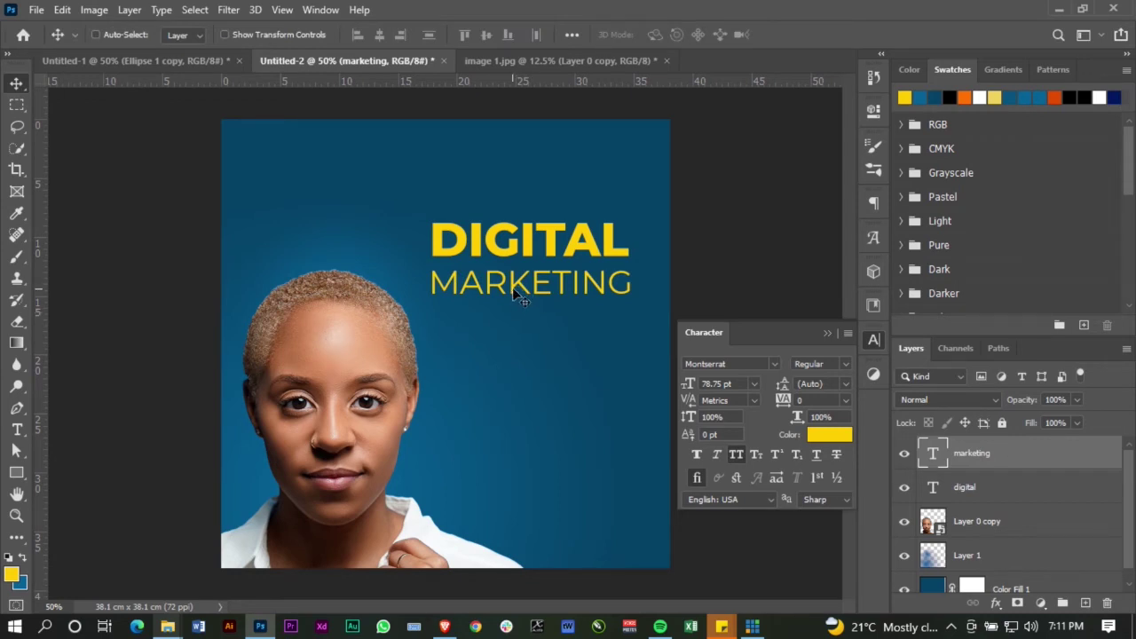
pyautogui.press('t')
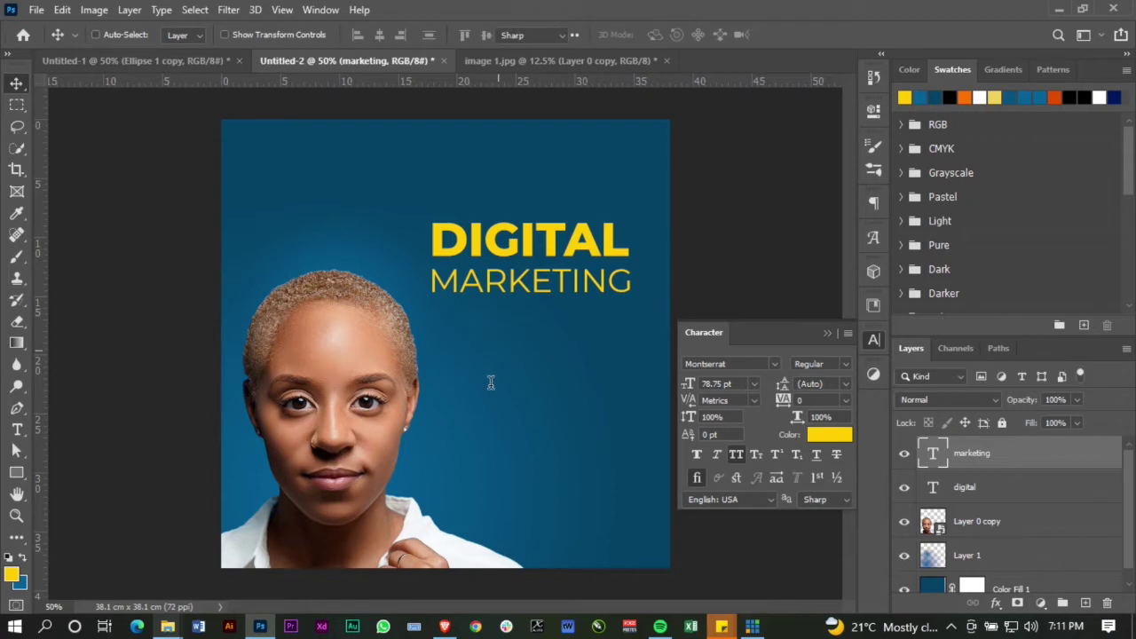
pyautogui.click(491, 383)
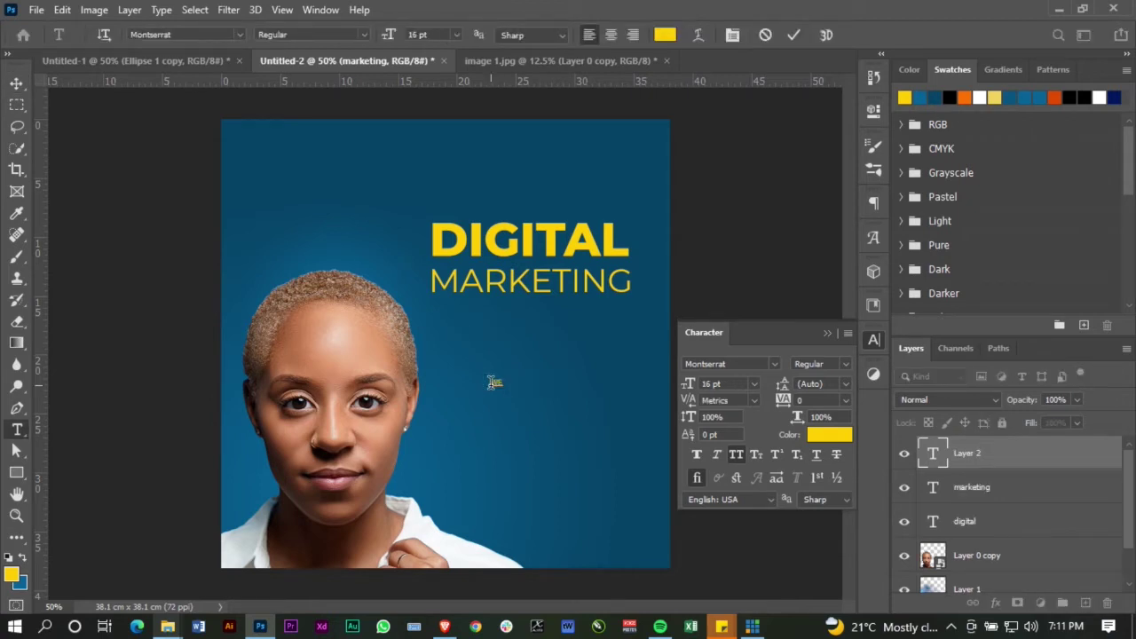
# Step: Add a WEBINAR line with 2000 tracking at 18 pt and move it under MARKETING
pyautogui.write('webinar')
pyautogui.hotkey('ctrl', 'Return')
pyautogui.click(805, 401)
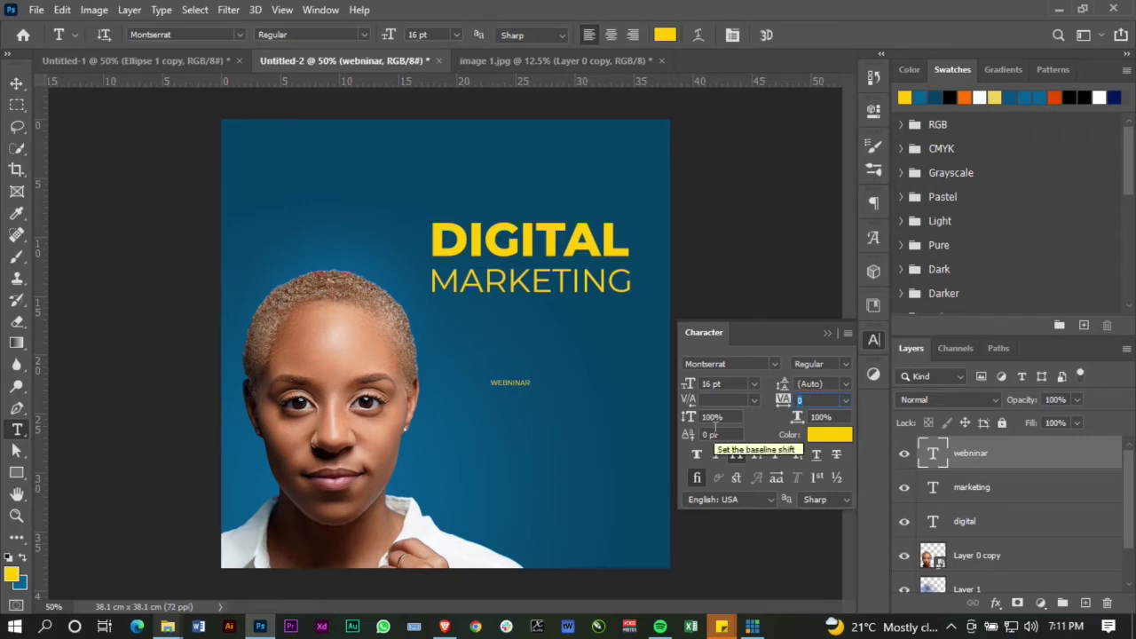
pyautogui.write('2000')
pyautogui.press('Return')
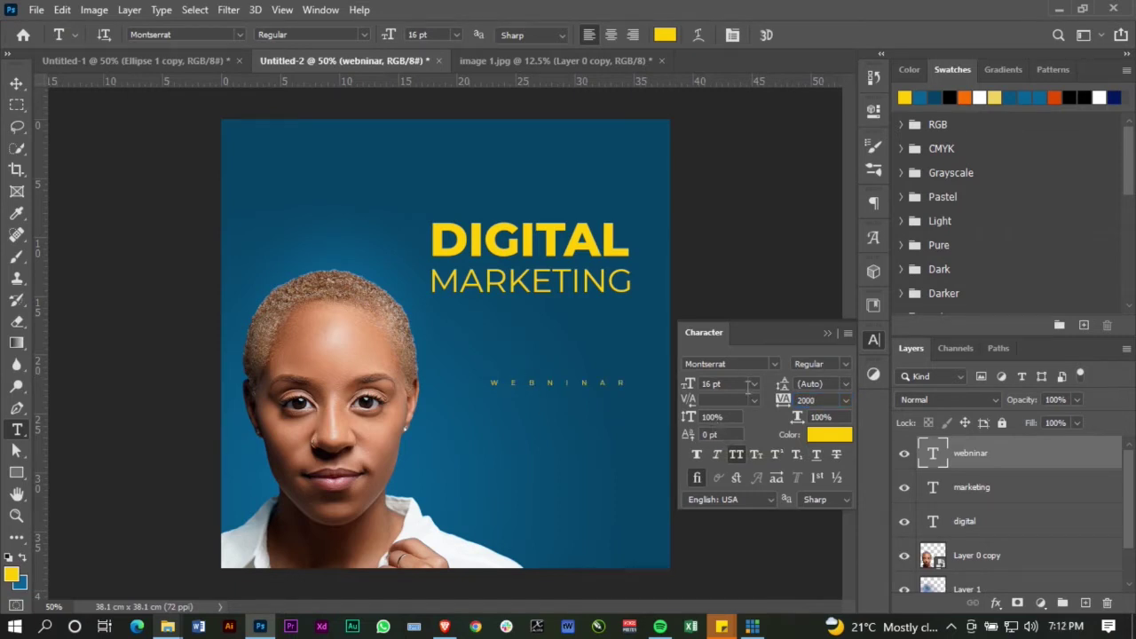
pyautogui.click(754, 383)
pyautogui.click(729, 522)
pyautogui.press('v')
pyautogui.moveTo(571, 388); pyautogui.dragTo(513, 312)
# Step: Change the WEBINAR font to Myriad Pro Regular
pyautogui.click(734, 364)
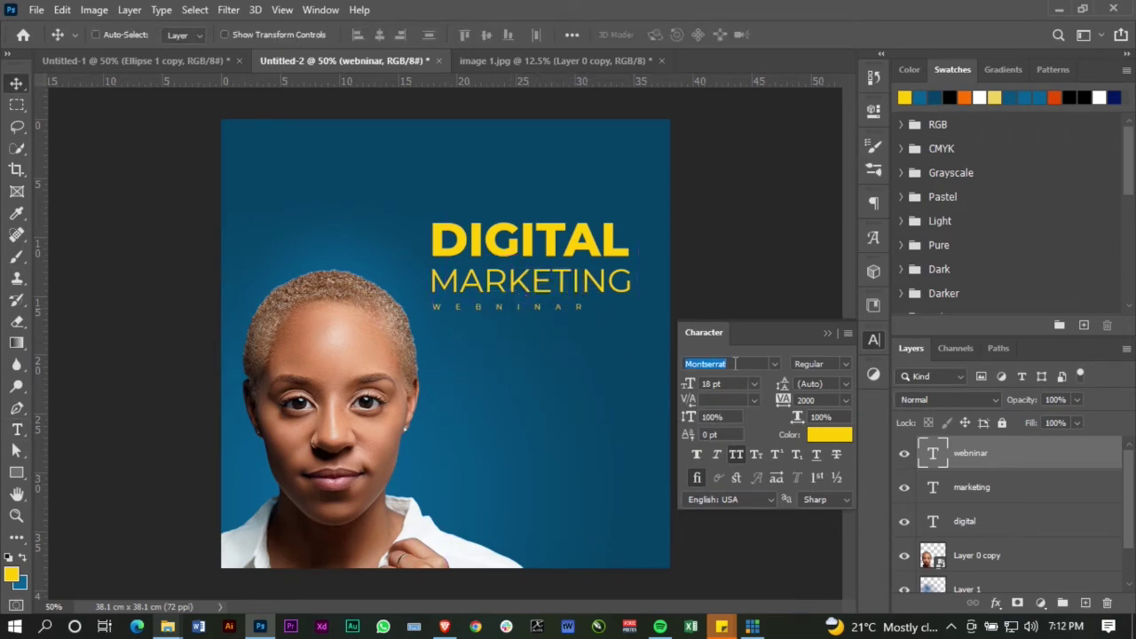
pyautogui.write('myriad Variable C...')
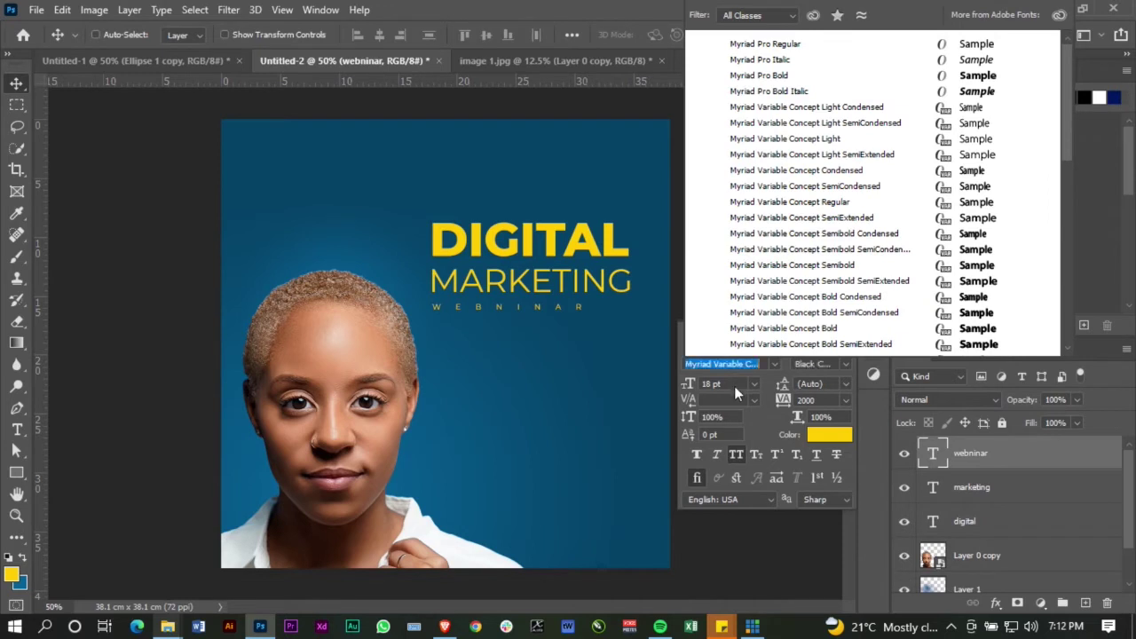
pyautogui.scroll(-1, 731, 84)
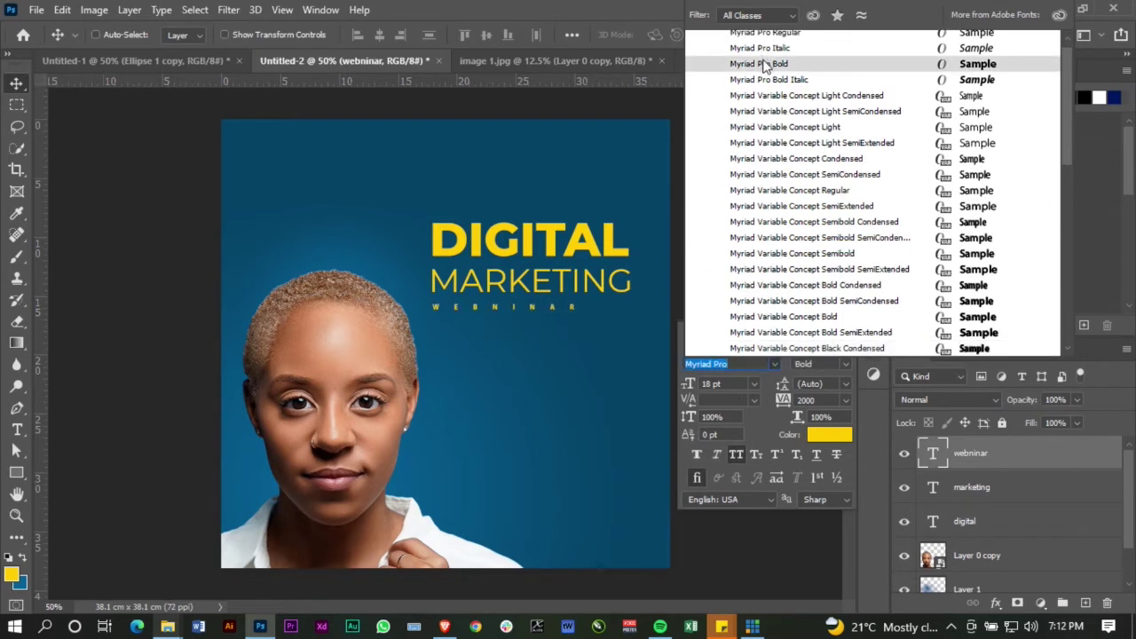
pyautogui.scroll(1, 770, 80)
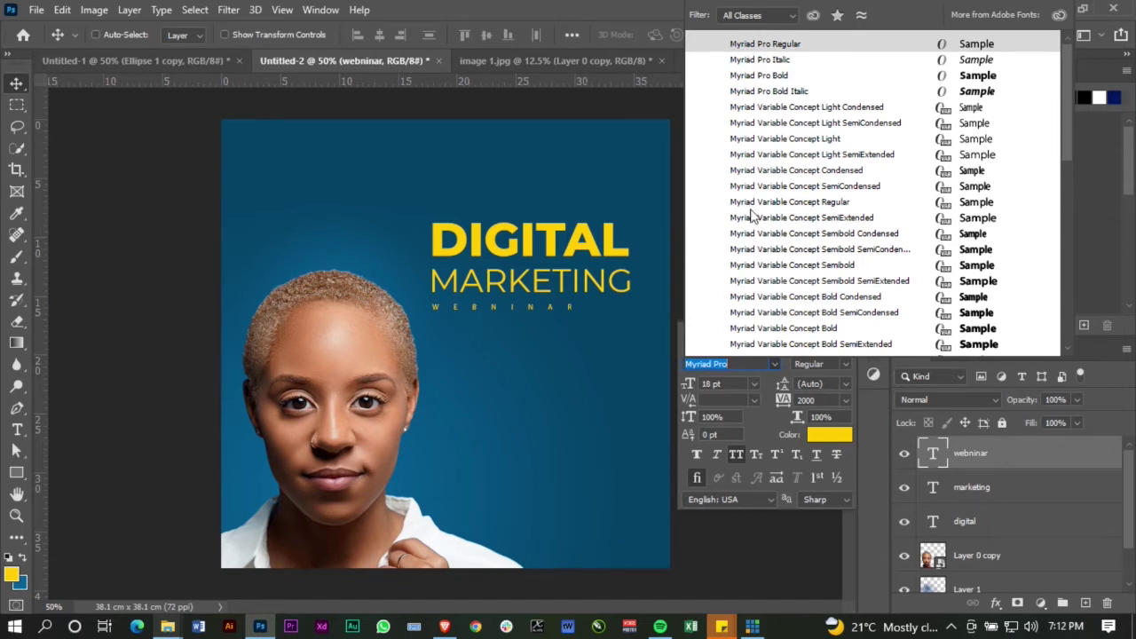
pyautogui.click(676, 119)
pyautogui.scroll(5, 736, 384)
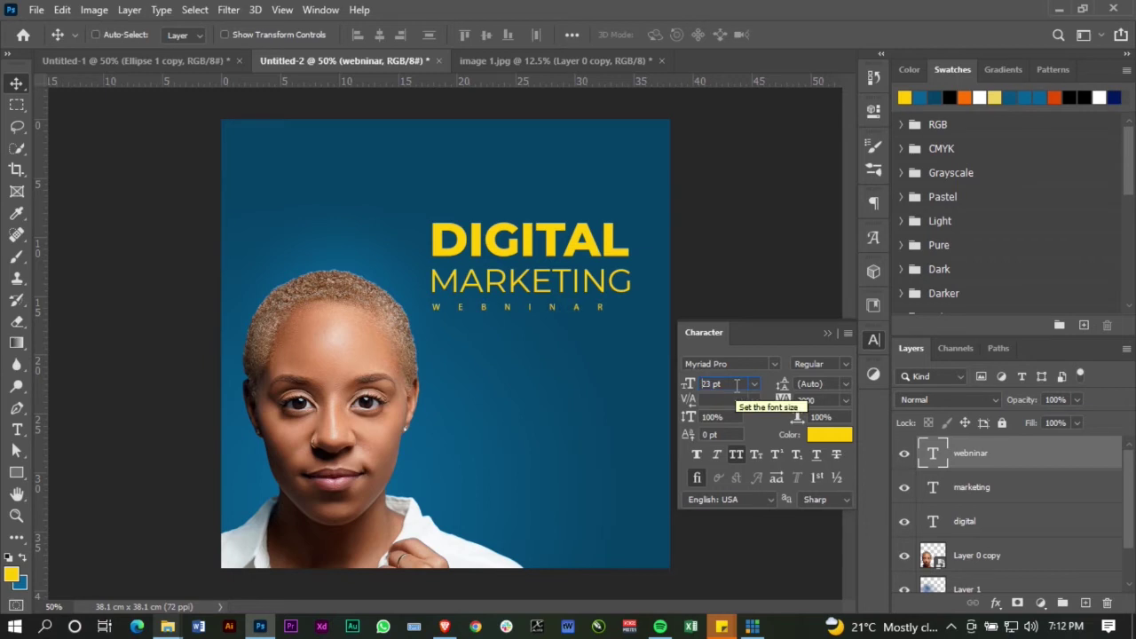
pyautogui.scroll(2, 737, 385)
pyautogui.scroll(1, 736, 384)
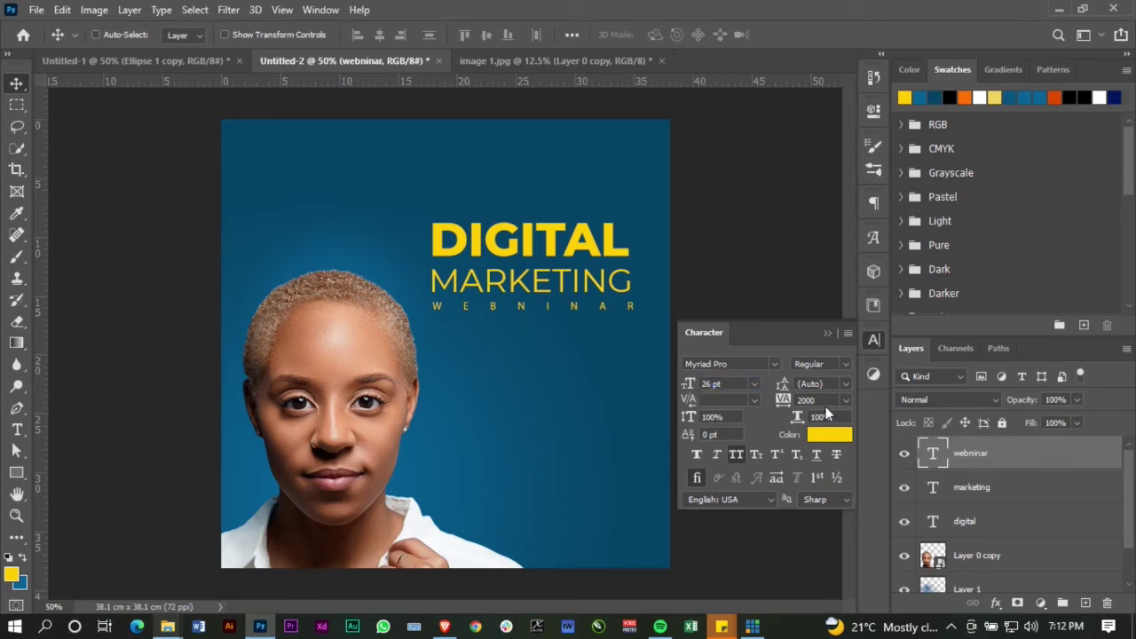
pyautogui.scroll(-2, 820, 399)
# Step: Group the DIGITAL, MARKETING and WEBINAR layers into a group named 'heading'
pyautogui.keyDown('shift'); pyautogui.click(974, 529); pyautogui.keyUp('shift')
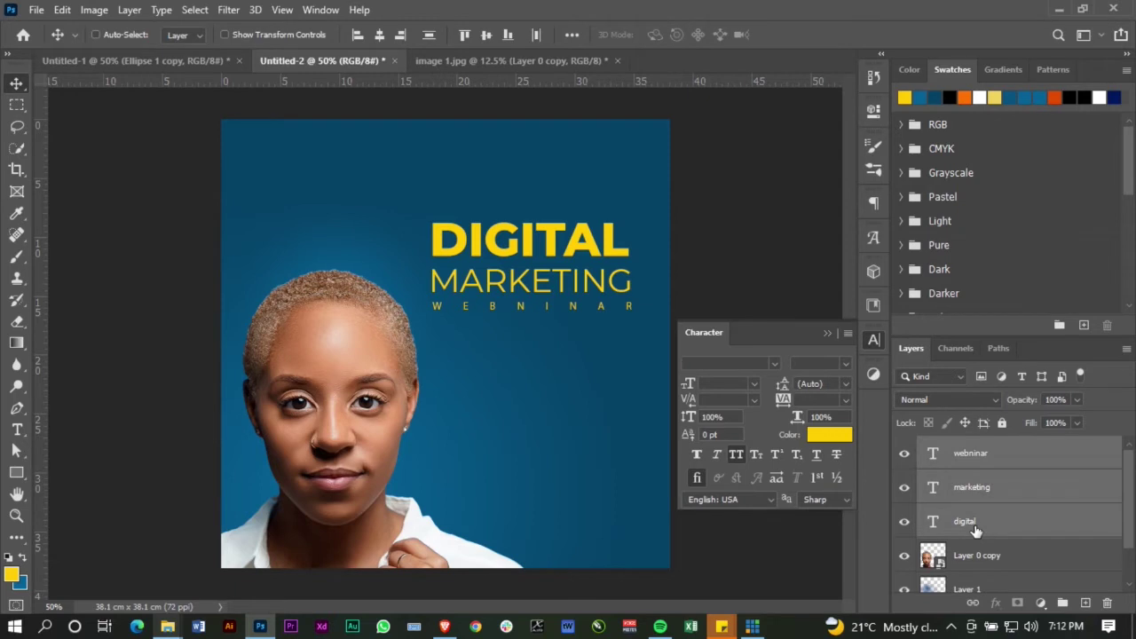
pyautogui.hotkey('ctrl', 'g')
pyautogui.doubleClick(961, 451)
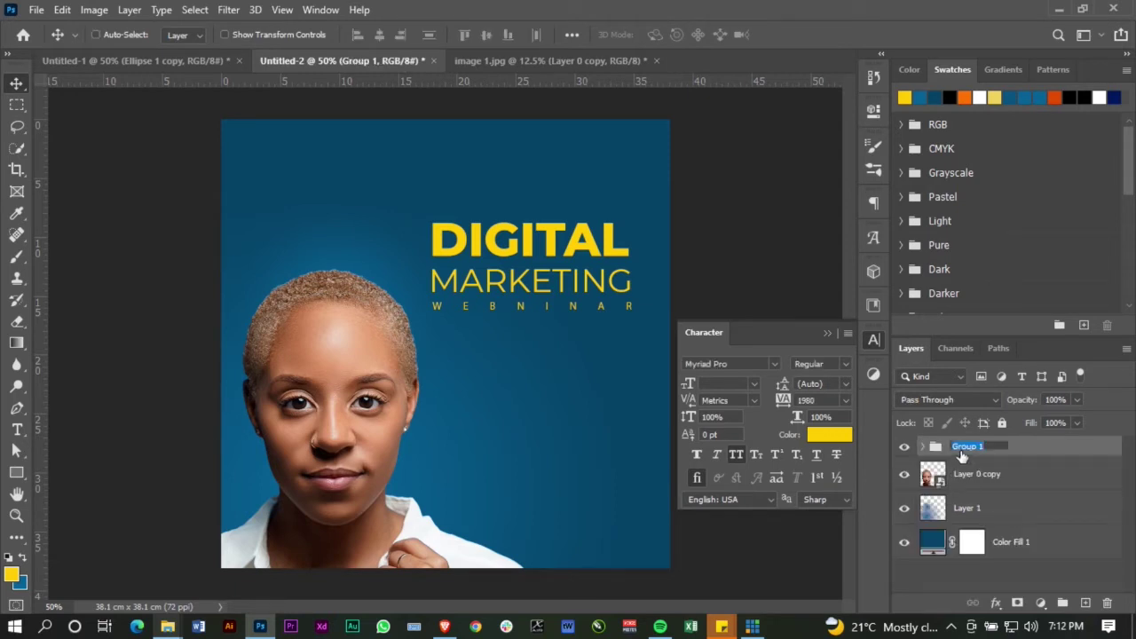
pyautogui.write('heading')
pyautogui.press('Return')
# Step: Nudge the heading group slightly left and move the woman's photo down and left
pyautogui.moveTo(613, 283); pyautogui.dragTo(608, 284)
pyautogui.click(977, 474)
pyautogui.moveTo(330, 382); pyautogui.dragTo(320, 394)
pyautogui.click(966, 447)
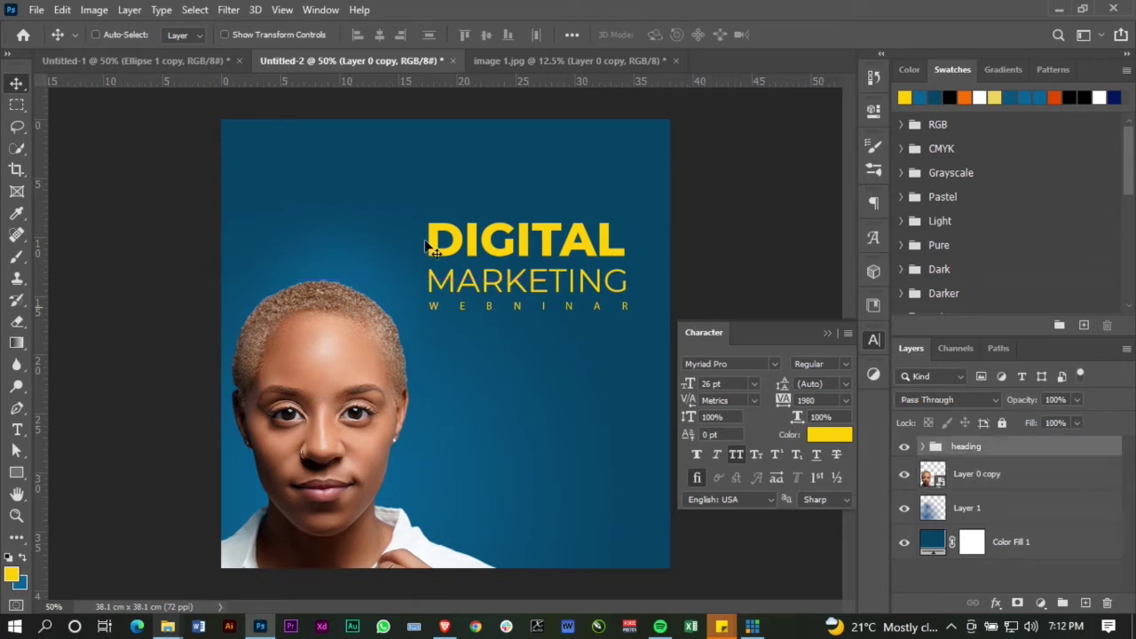
pyautogui.moveTo(509, 289); pyautogui.dragTo(500, 281)
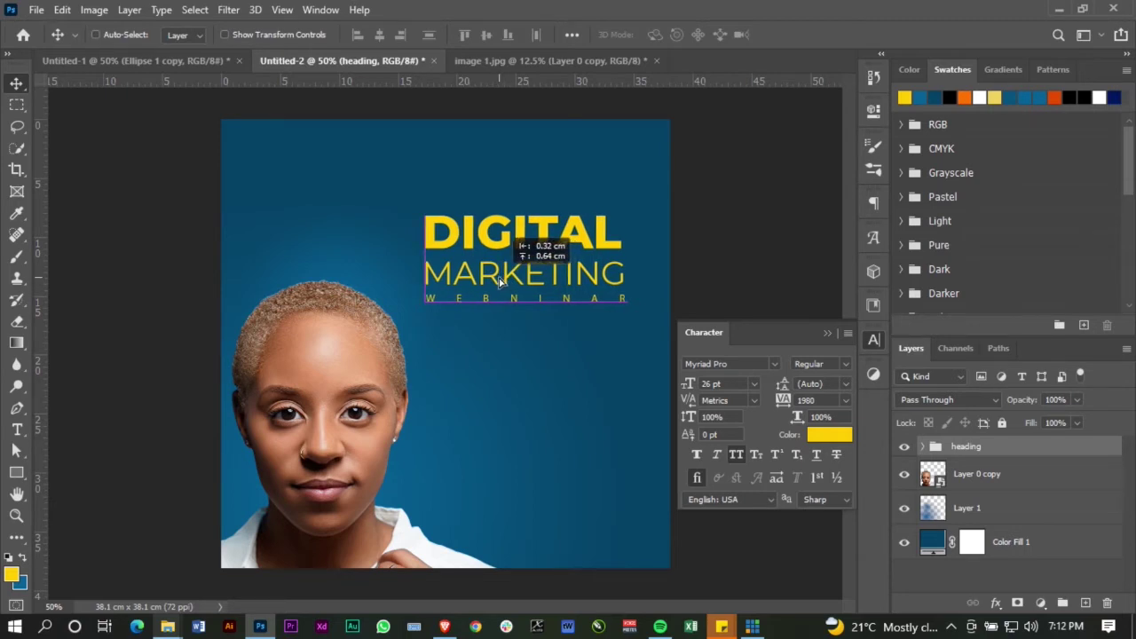
pyautogui.moveTo(500, 280); pyautogui.dragTo(500, 280)
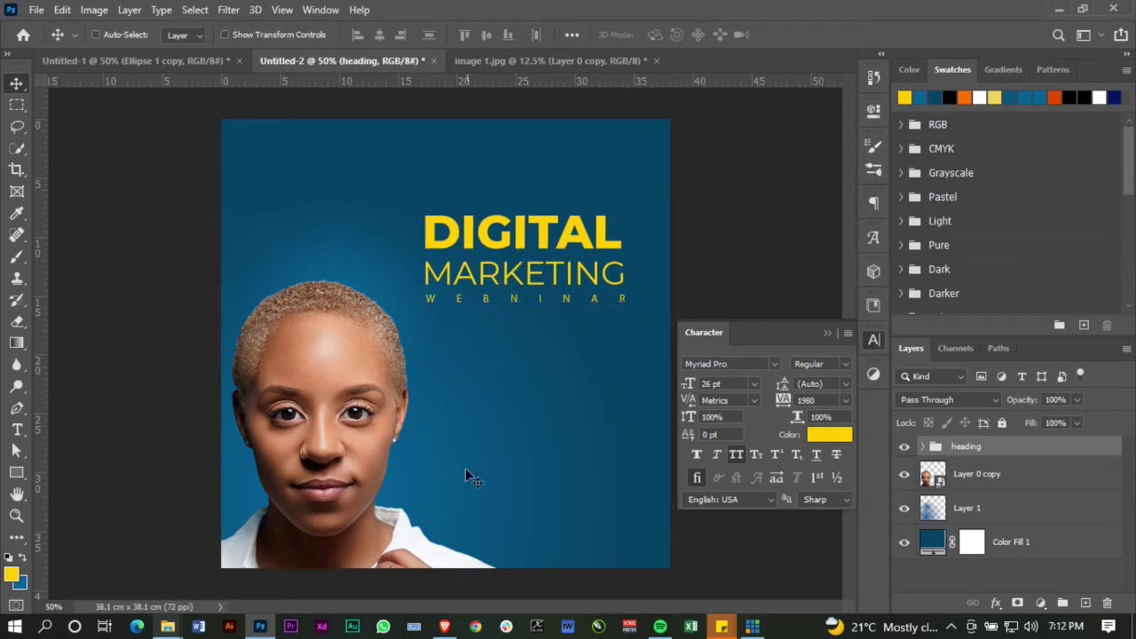
# Step: Collapse the Character panel on Untitled-2 and go back to the Untitled-1 reference flyer
pyautogui.click(159, 61)
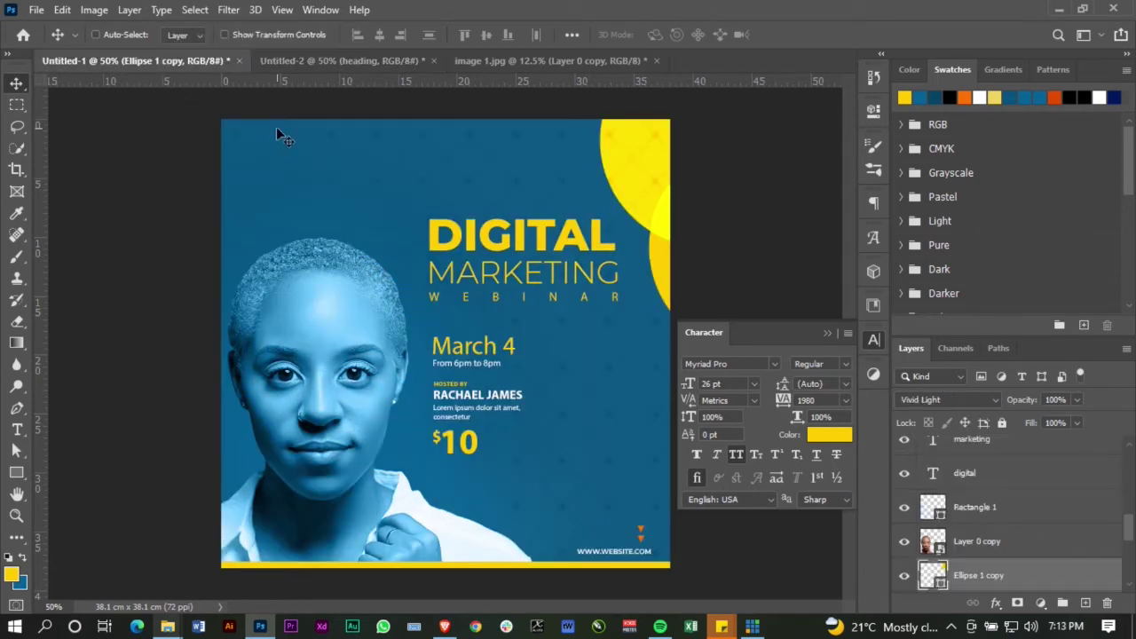
pyautogui.click(282, 62)
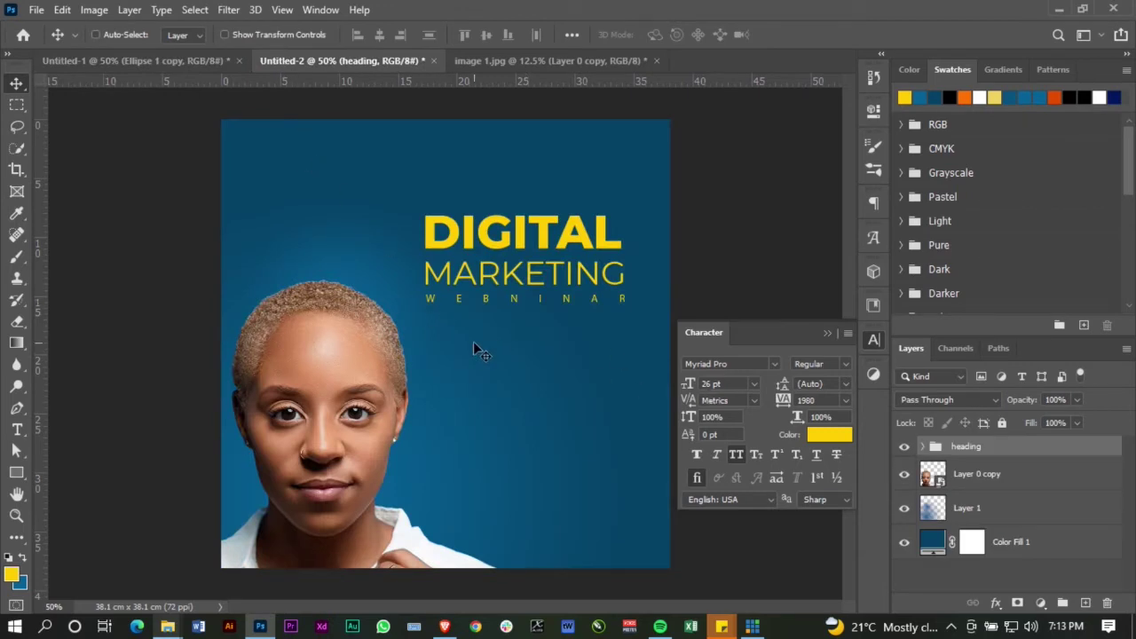
pyautogui.click(828, 335)
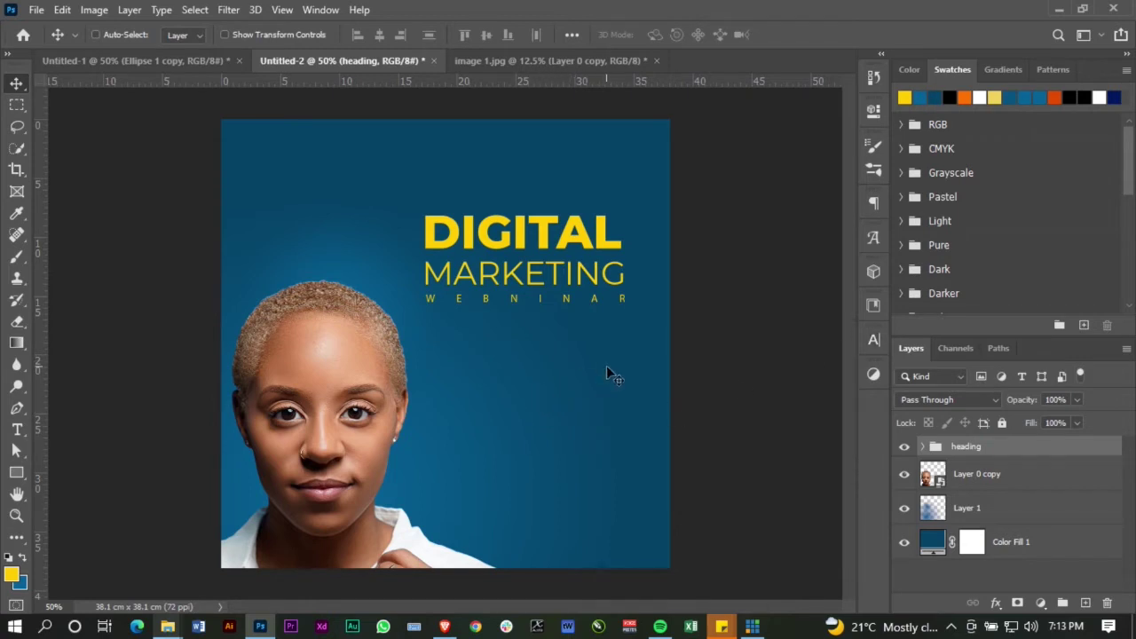
pyautogui.click(169, 60)
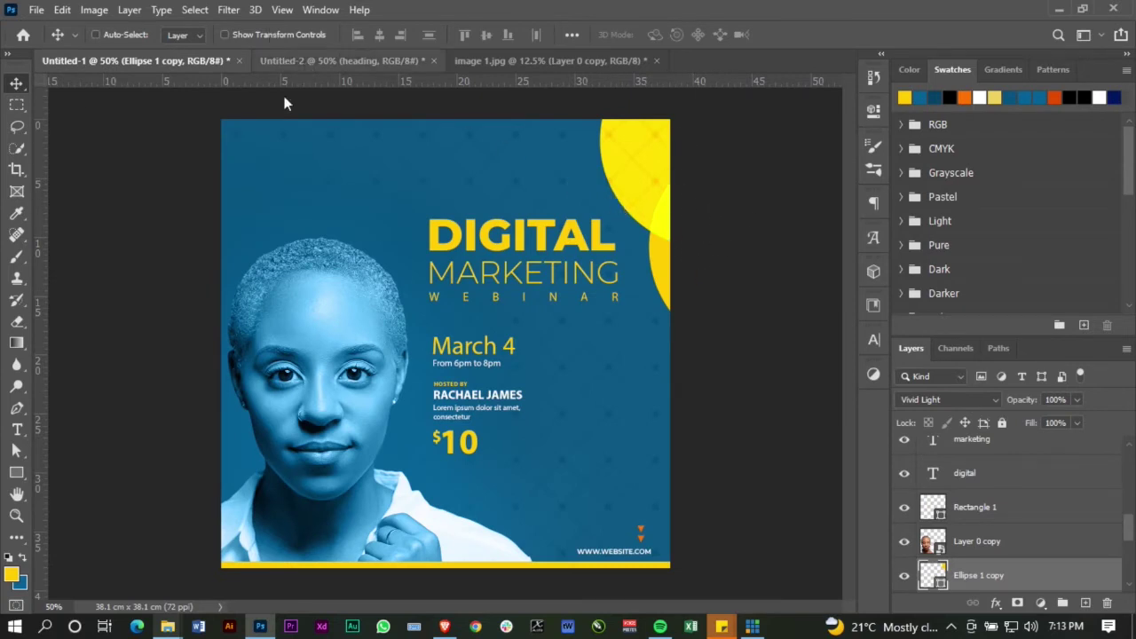
# Step: Draw a yellow circle with the Ellipse Tool and move it mostly off the right edge
pyautogui.hotkey('ctrl', 'Tab')
pyautogui.press('u')
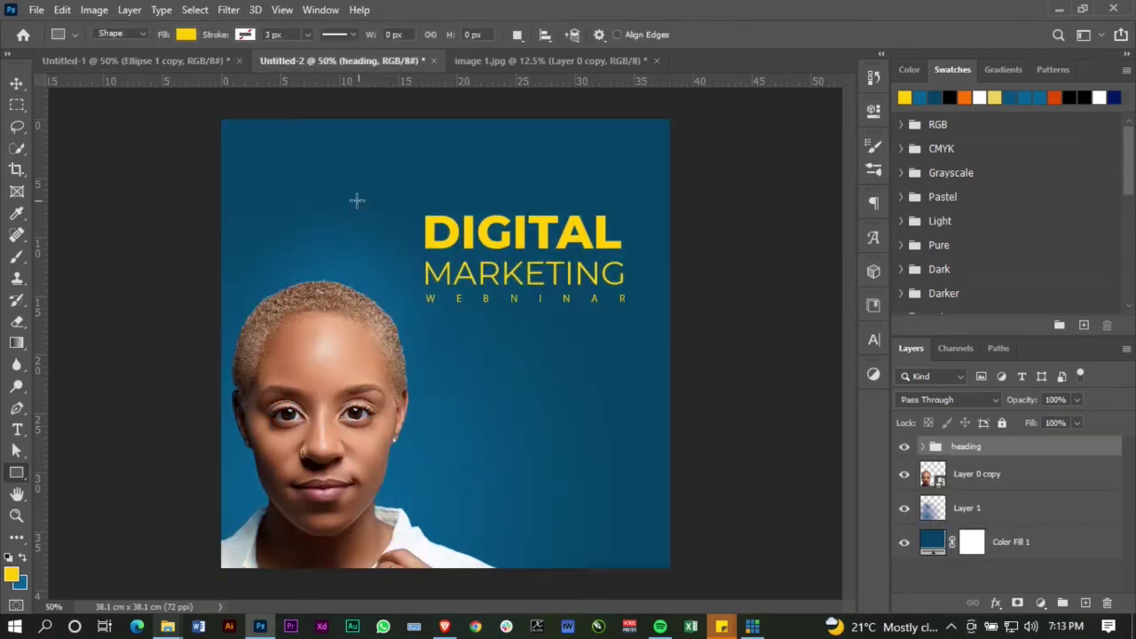
pyautogui.rightClick(15, 477)
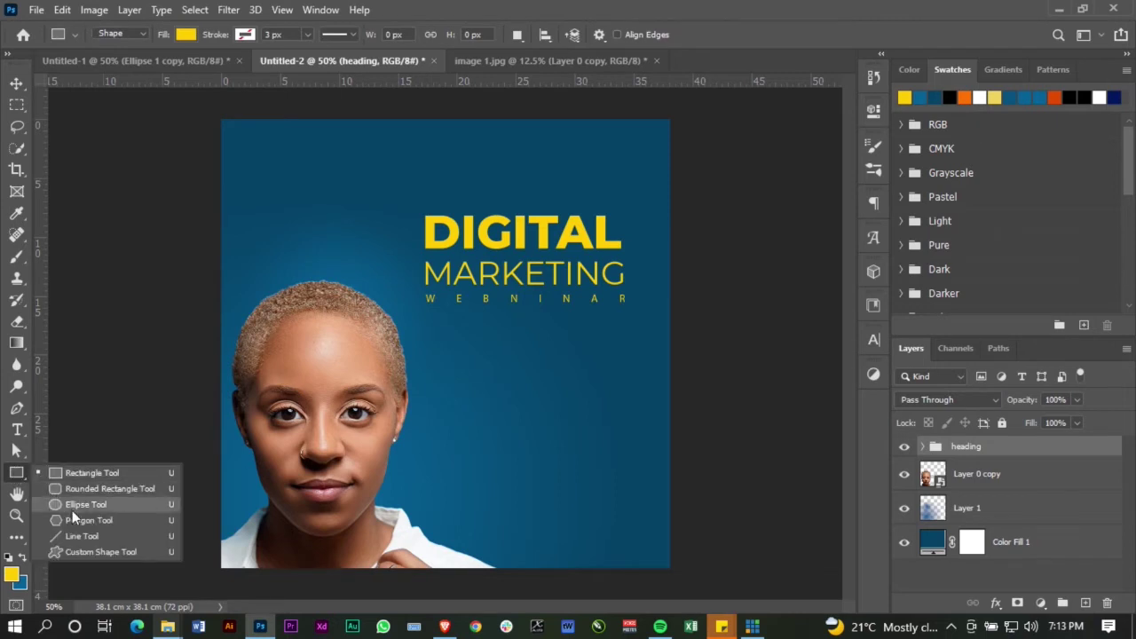
pyautogui.click(72, 509)
pyautogui.moveTo(471, 168); pyautogui.dragTo(639, 337)
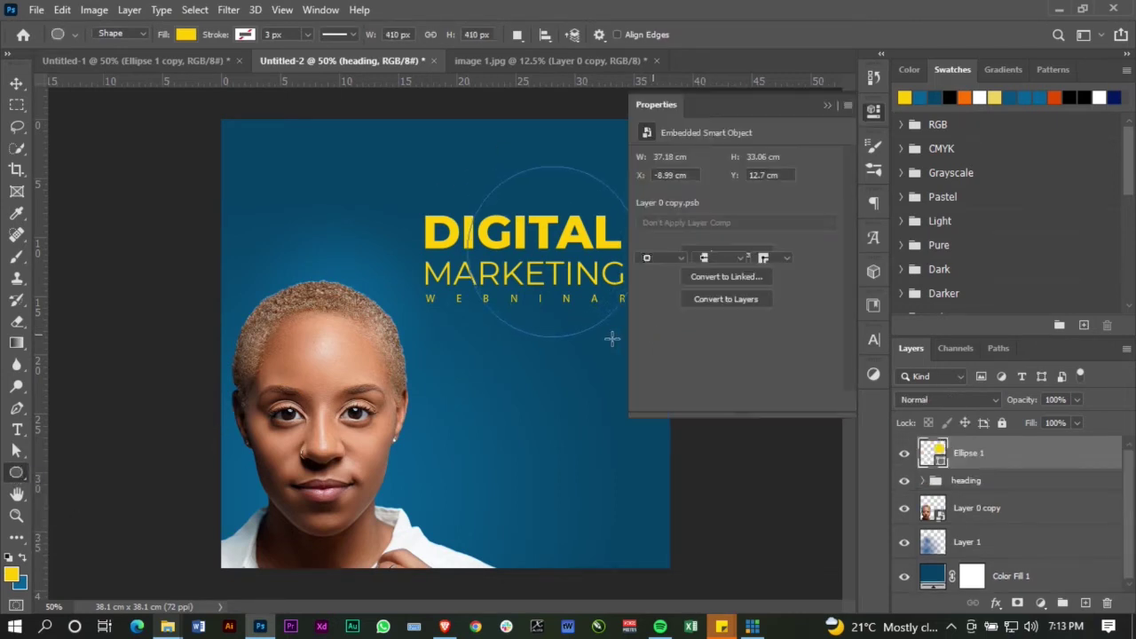
pyautogui.click(826, 105)
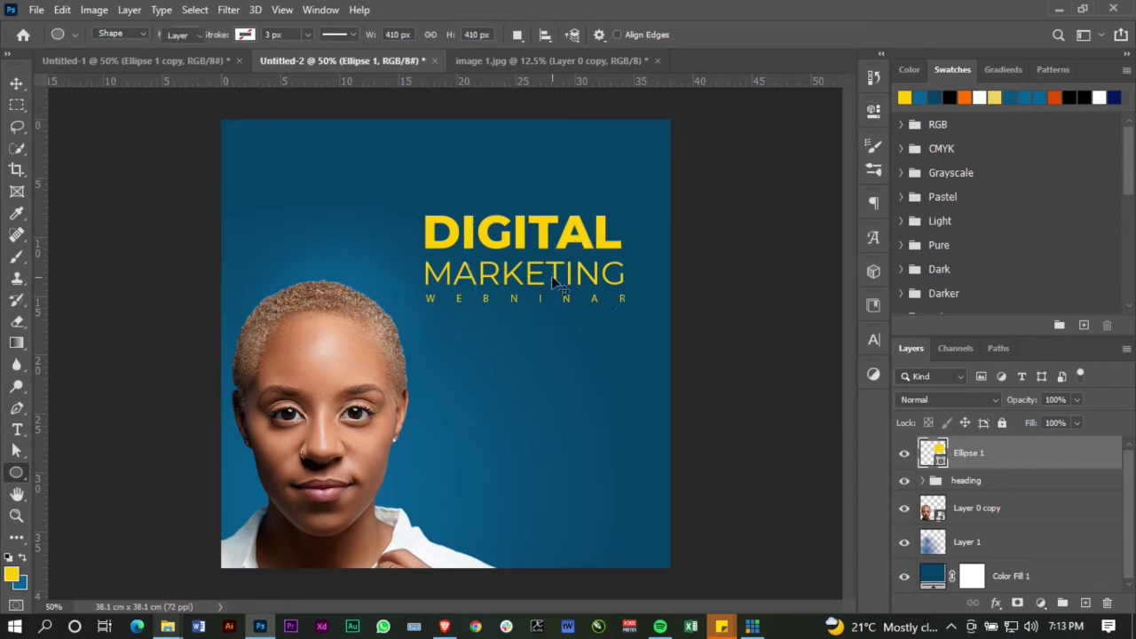
pyautogui.press('v')
pyautogui.moveTo(527, 222); pyautogui.dragTo(611, 140)
# Step: Duplicate the circle lower down, set the copy to Vivid Light, and nudge it right
pyautogui.moveTo(890, 362); pyautogui.dragTo(956, 405)
pyautogui.click(953, 400)
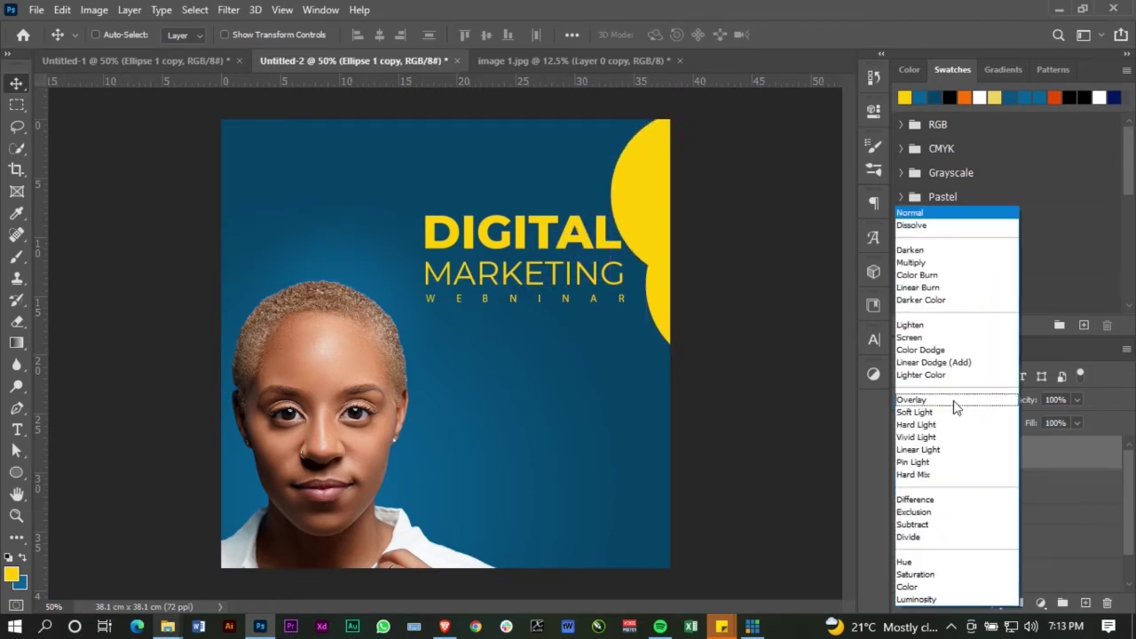
pyautogui.click(916, 437)
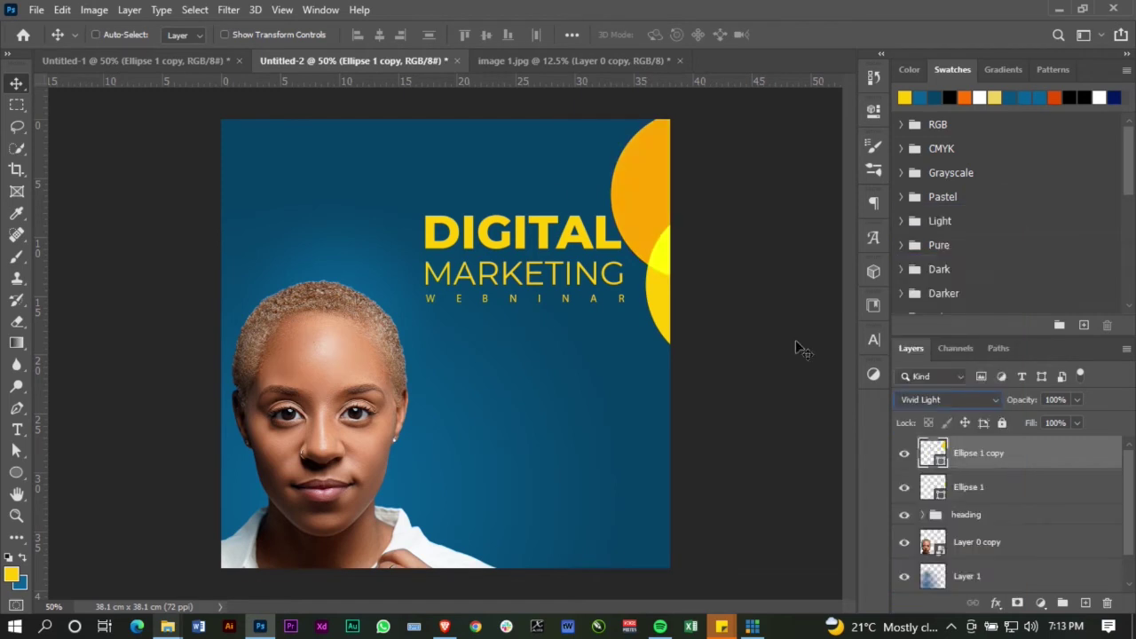
pyautogui.moveTo(643, 186); pyautogui.dragTo(657, 188)
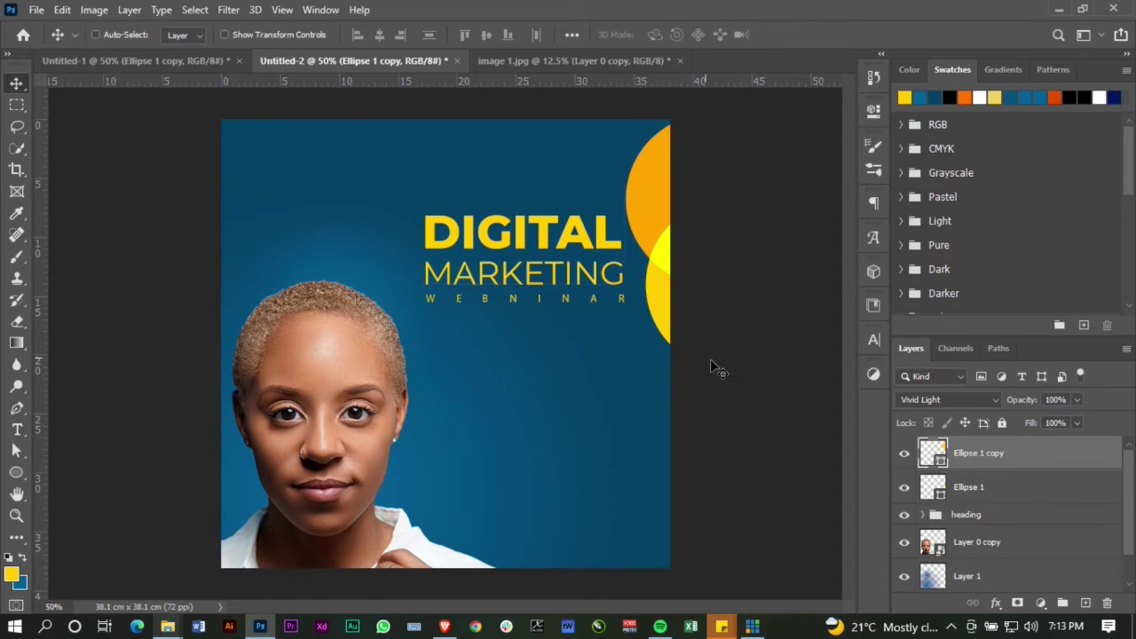
pyautogui.click(966, 515)
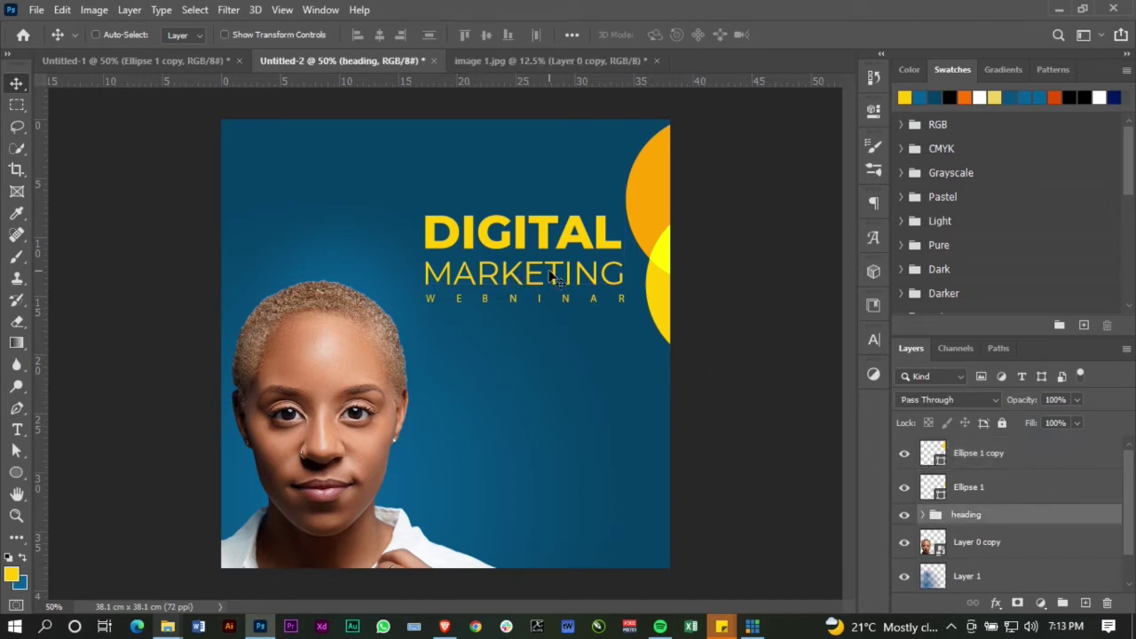
# Step: Nudge the heading group and the woman's photo slightly upward
pyautogui.moveTo(552, 277); pyautogui.dragTo(550, 273)
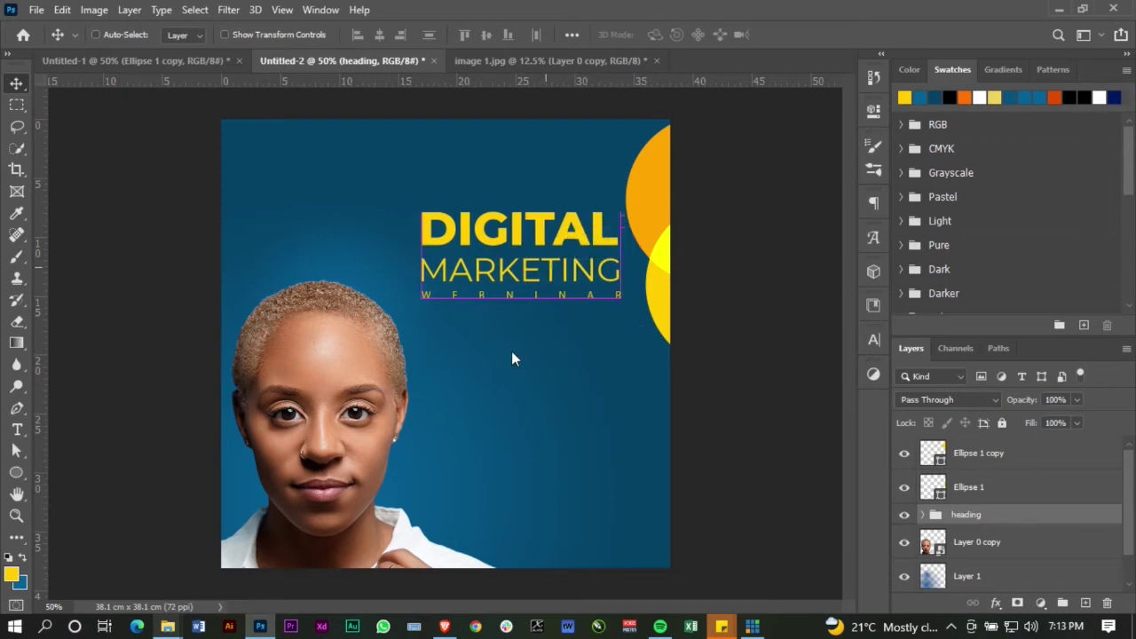
pyautogui.keyDown('ctrl'); pyautogui.click(289, 487); pyautogui.keyUp('ctrl')
pyautogui.moveTo(290, 487); pyautogui.dragTo(283, 473)
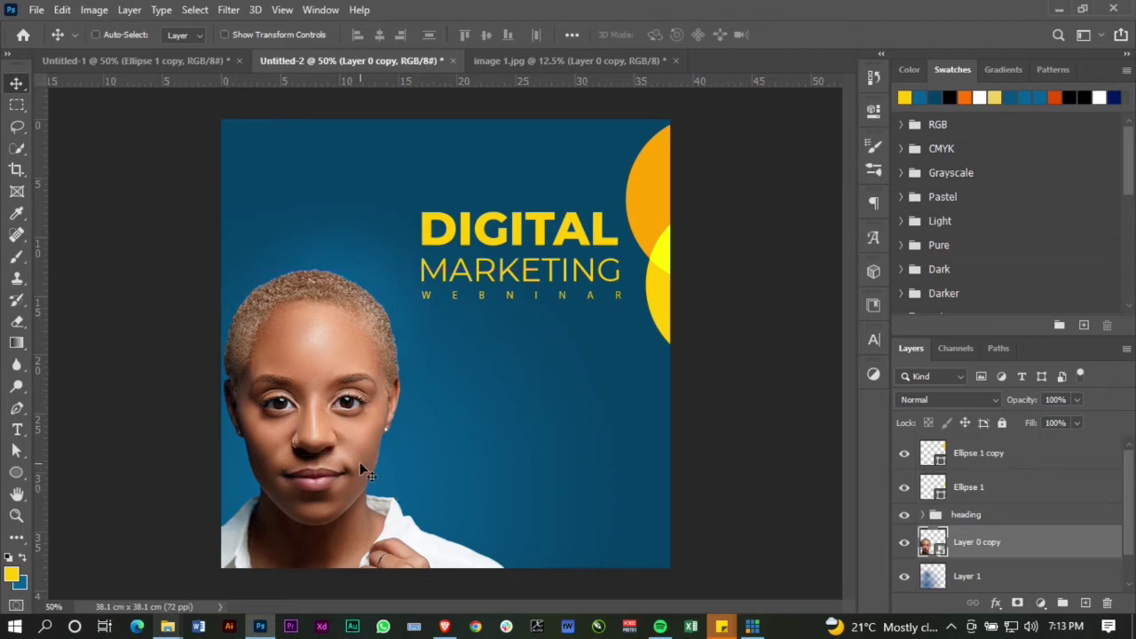
pyautogui.click(167, 61)
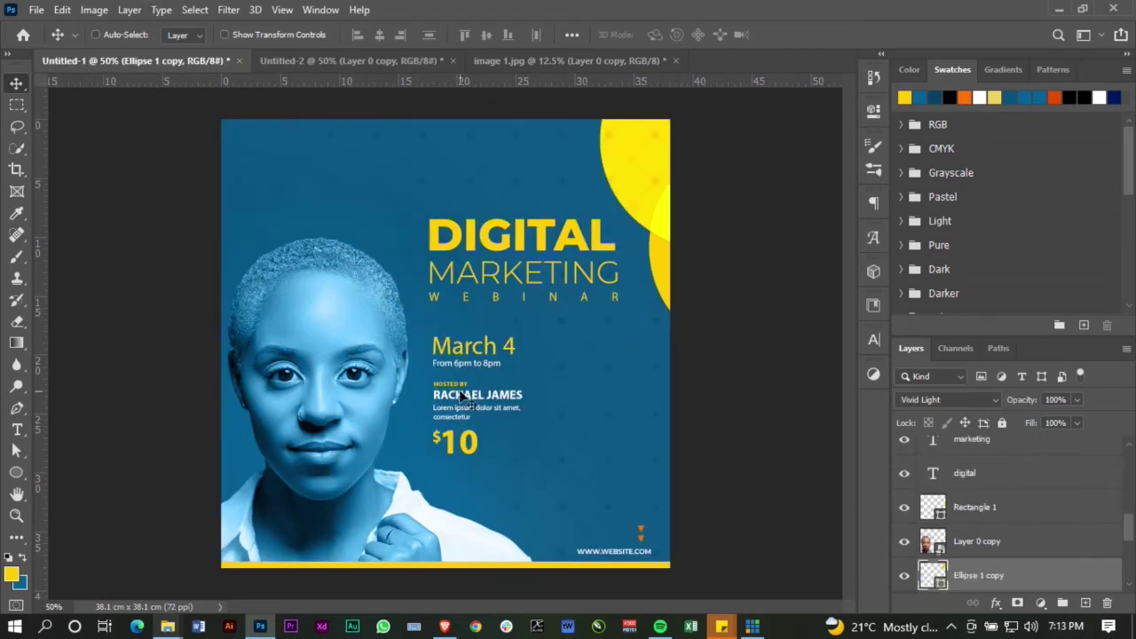
pyautogui.click(313, 63)
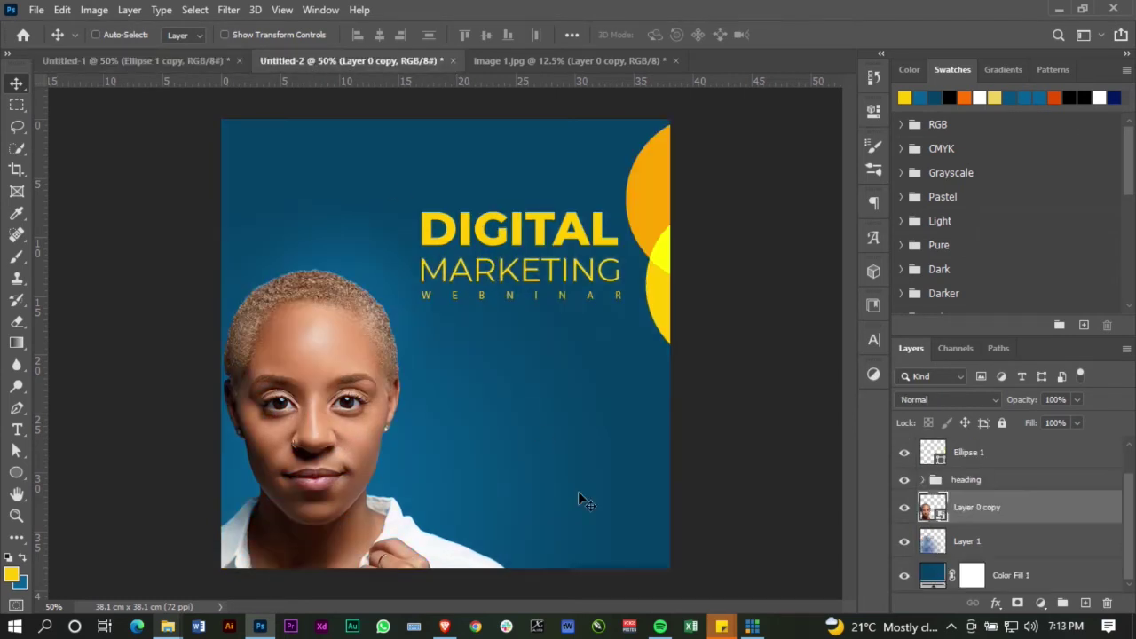
# Step: Start a new placeholder text line below the heading group
pyautogui.click(966, 481)
pyautogui.press('t')
pyautogui.click(451, 352)
# Step: Replace the placeholder with 'March 4', set tracking to 0 and turn off All Caps
pyautogui.press('Left')
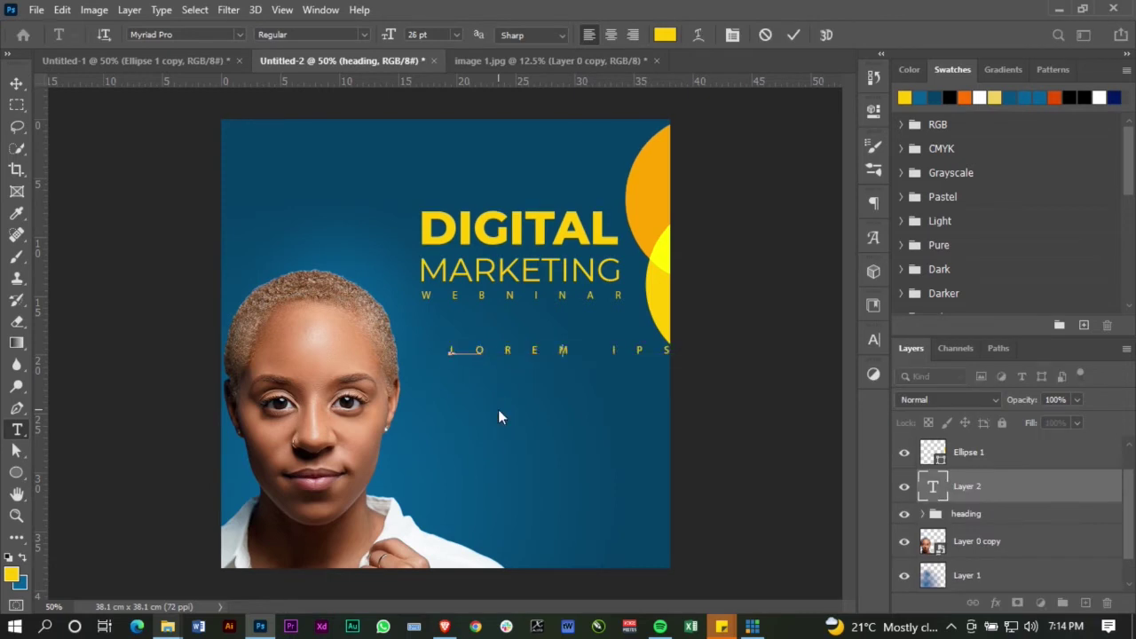
pyautogui.hotkey('ctrl', 'a')
pyautogui.write('March 4')
pyautogui.hotkey('ctrl', 'Return')
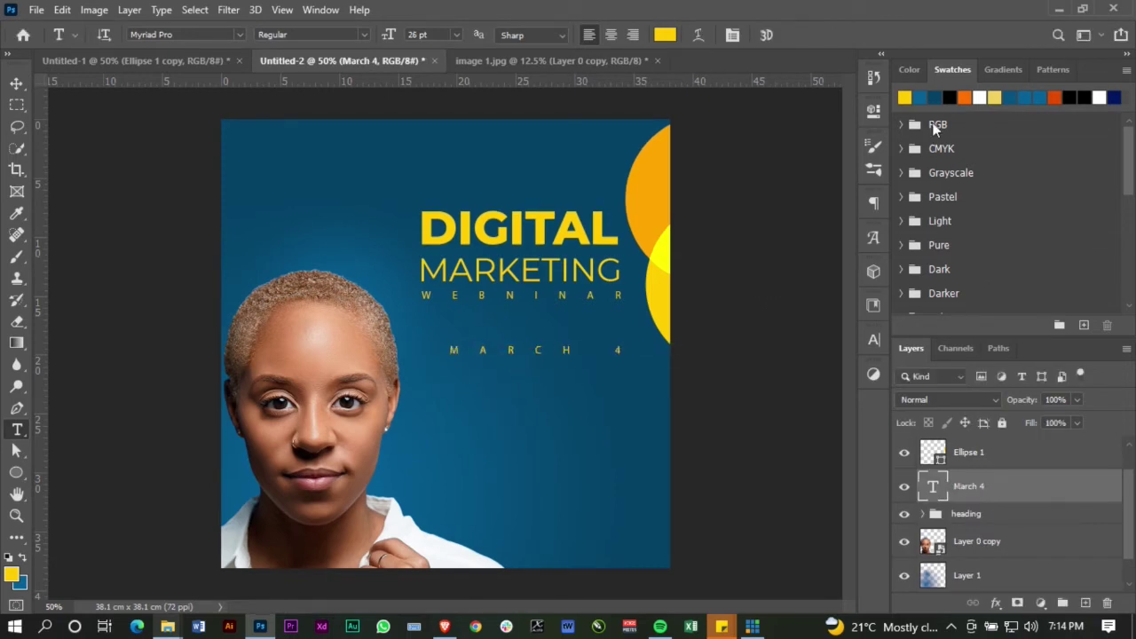
pyautogui.click(874, 340)
pyautogui.click(846, 400)
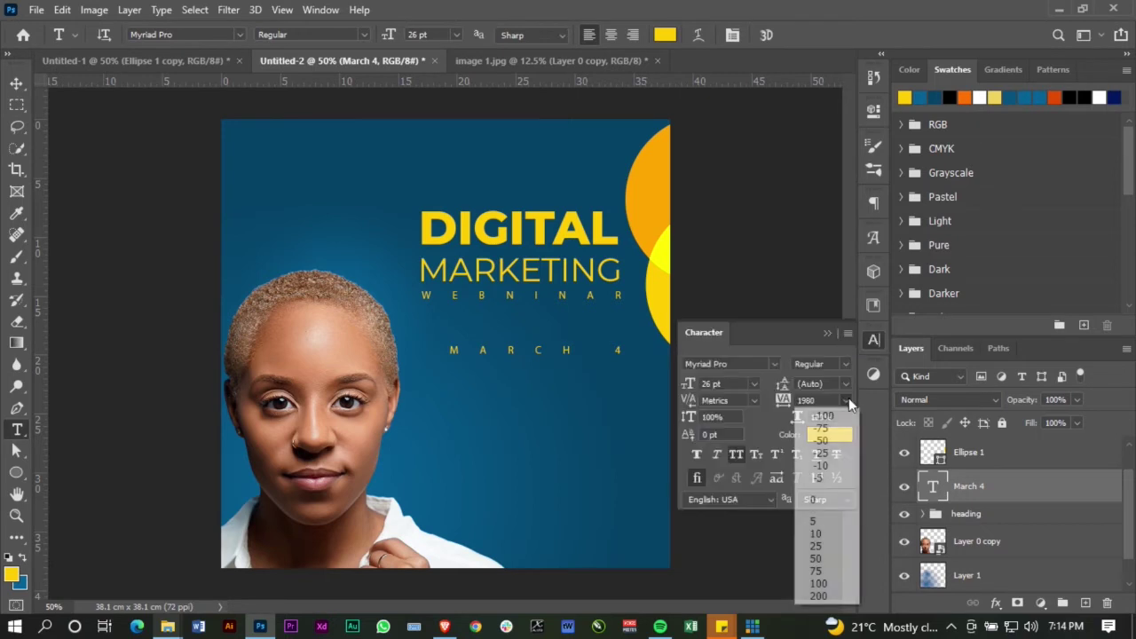
pyautogui.click(822, 494)
pyautogui.click(737, 454)
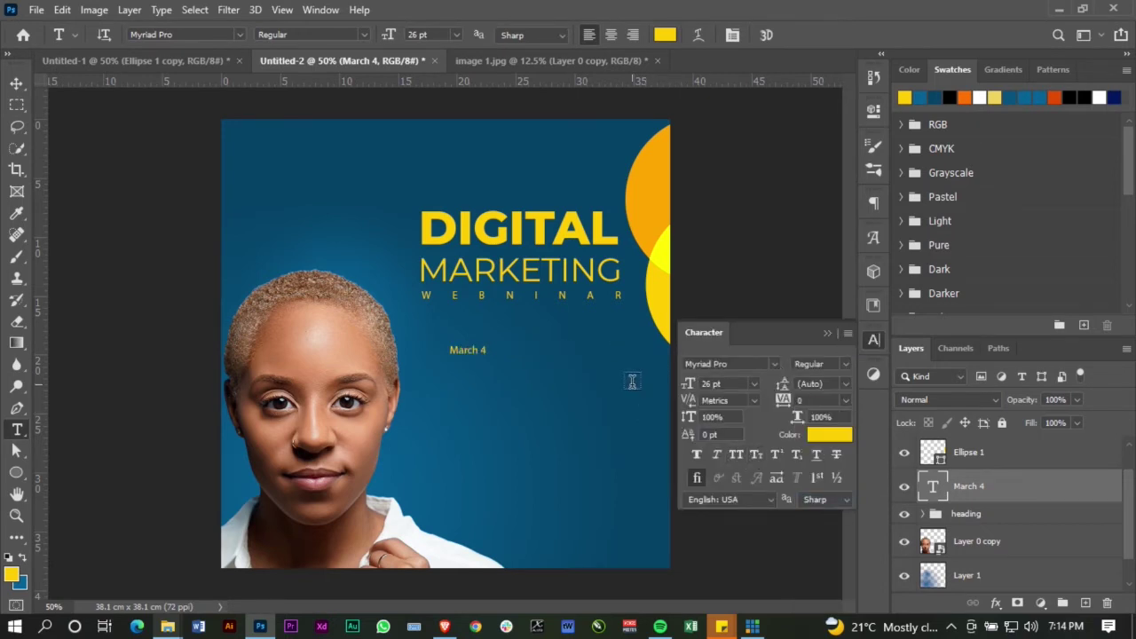
# Step: Enlarge the March 4 text and shift it left under the heading
pyautogui.hotkey('ctrl', 't')
pyautogui.moveTo(488, 344); pyautogui.dragTo(544, 325)
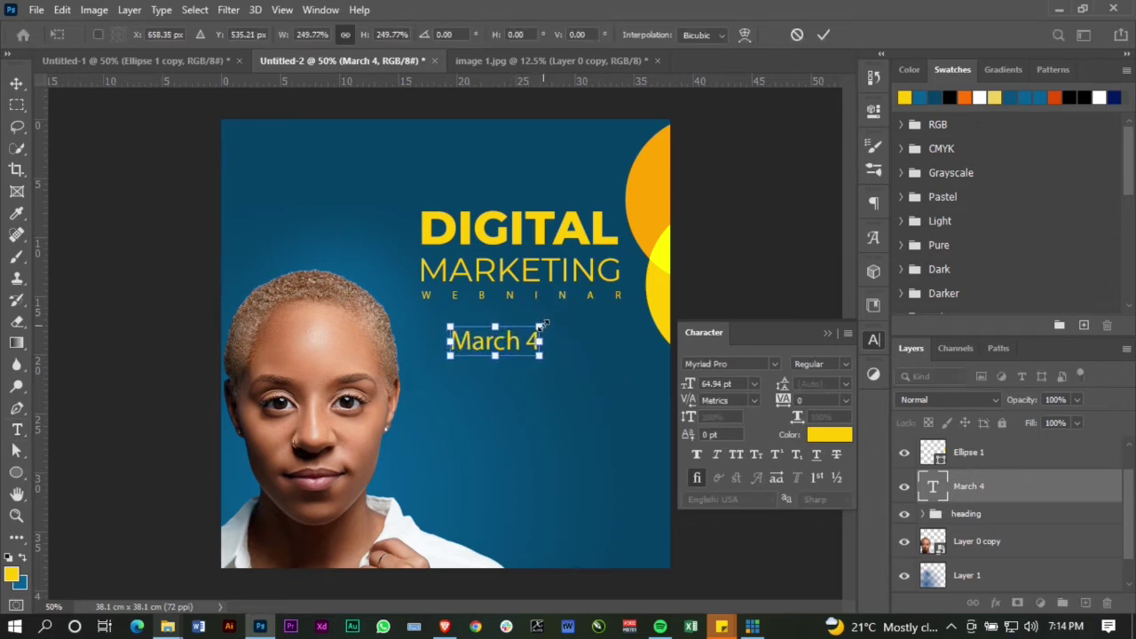
pyautogui.press('Return')
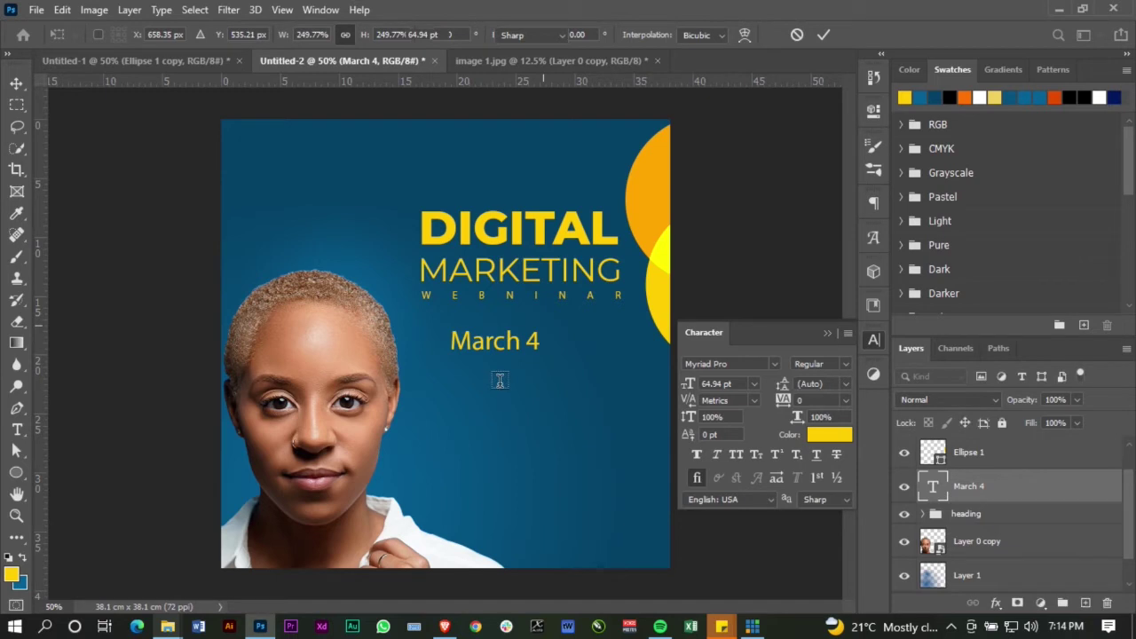
pyautogui.press('v')
pyautogui.moveTo(517, 351); pyautogui.dragTo(487, 354)
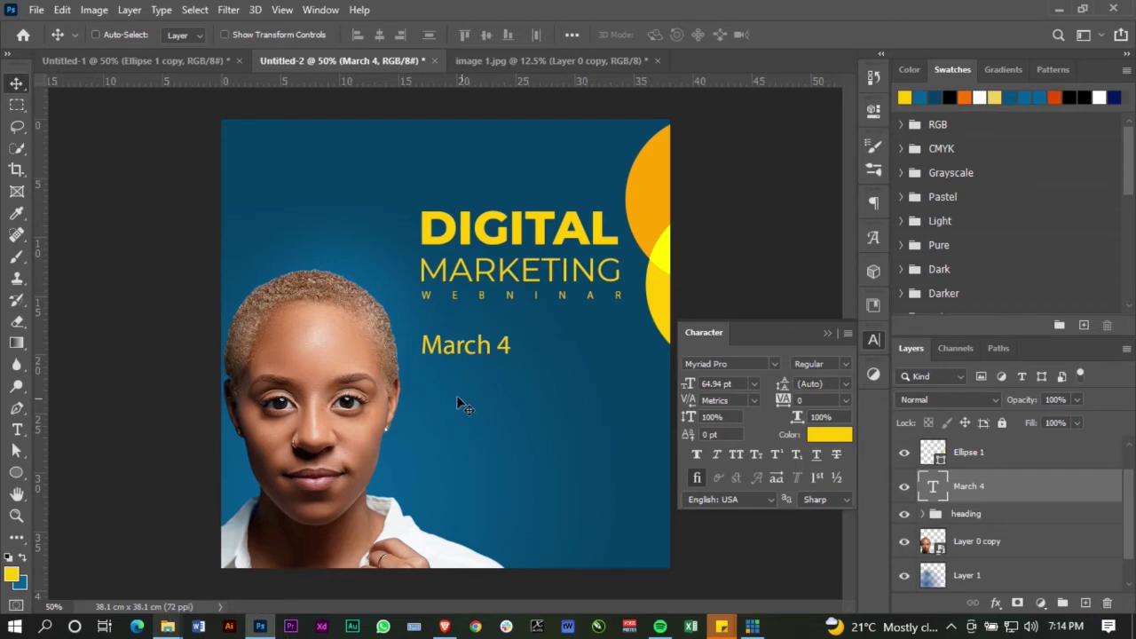
# Step: Add a white 'From 6pm - 8pm' text line beneath March 4
pyautogui.press('t')
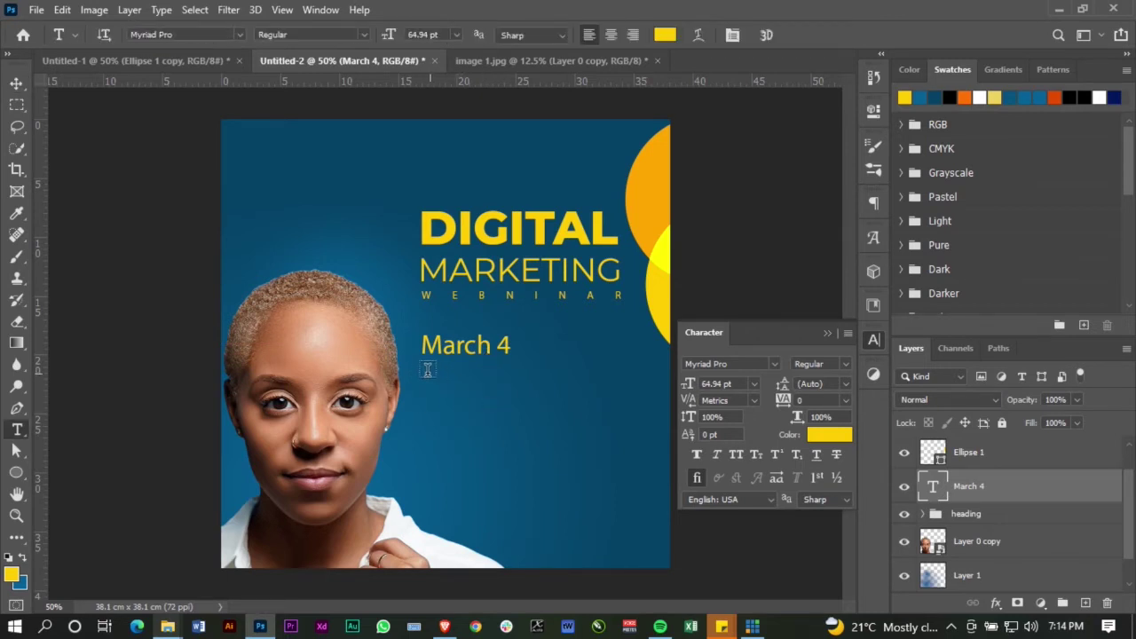
pyautogui.click(424, 371)
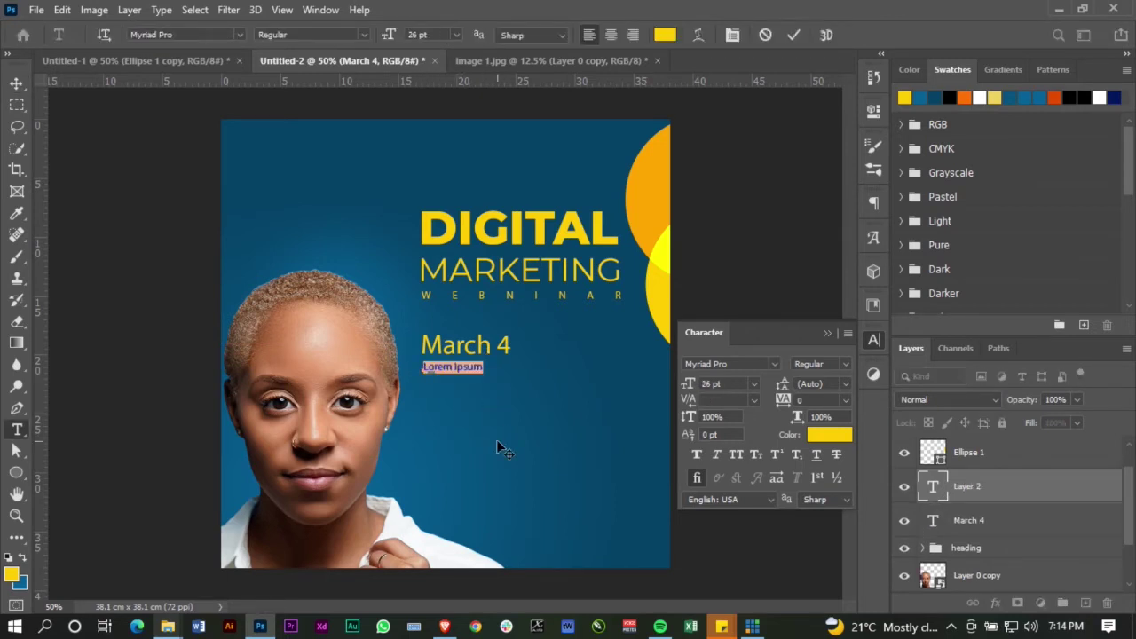
pyautogui.write('From 6pm - 8pm')
pyautogui.hotkey('ctrl', 'Return')
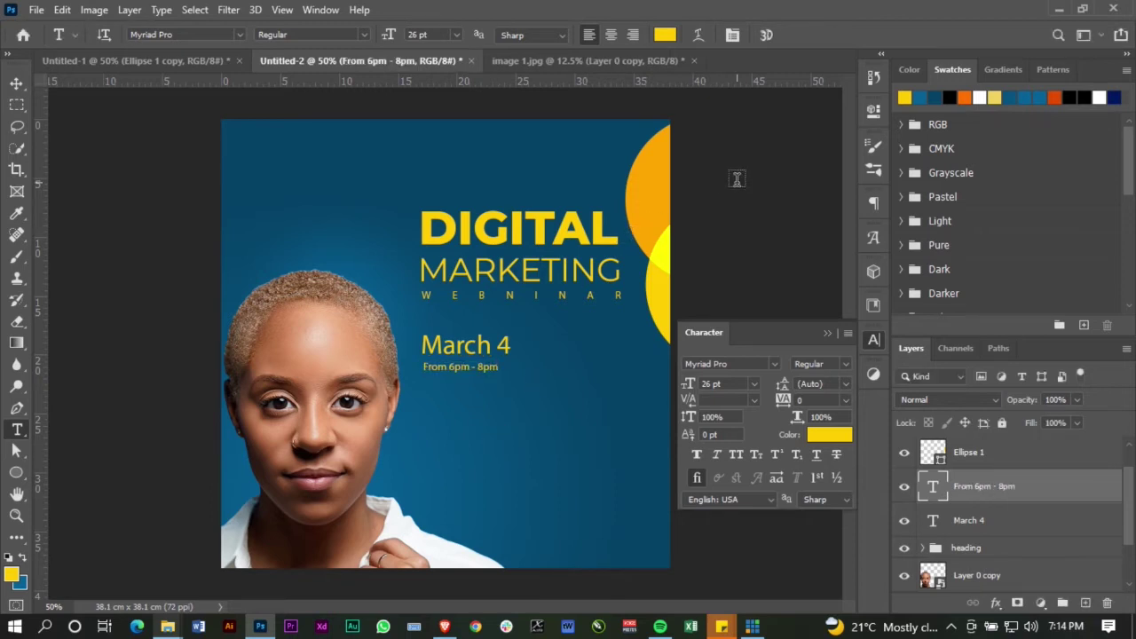
pyautogui.click(980, 98)
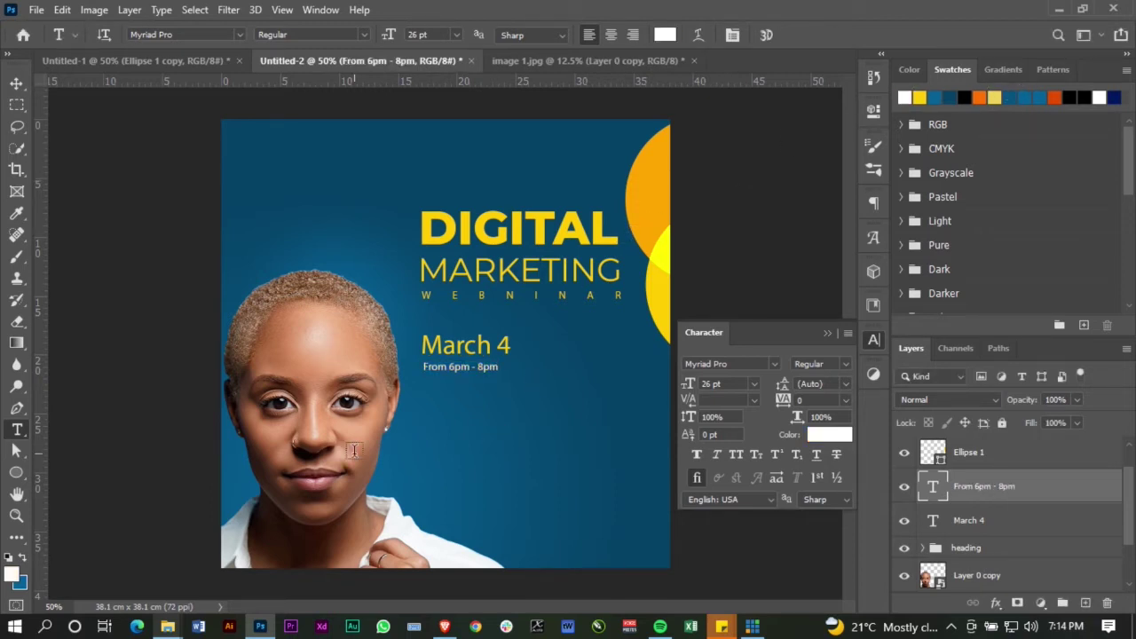
pyautogui.press('v')
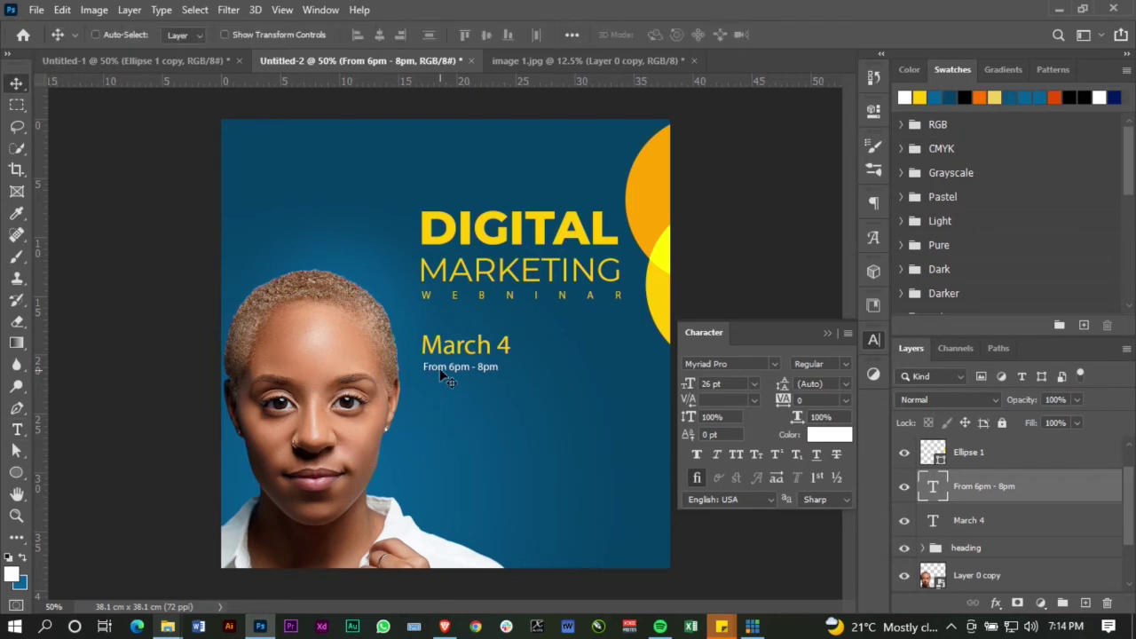
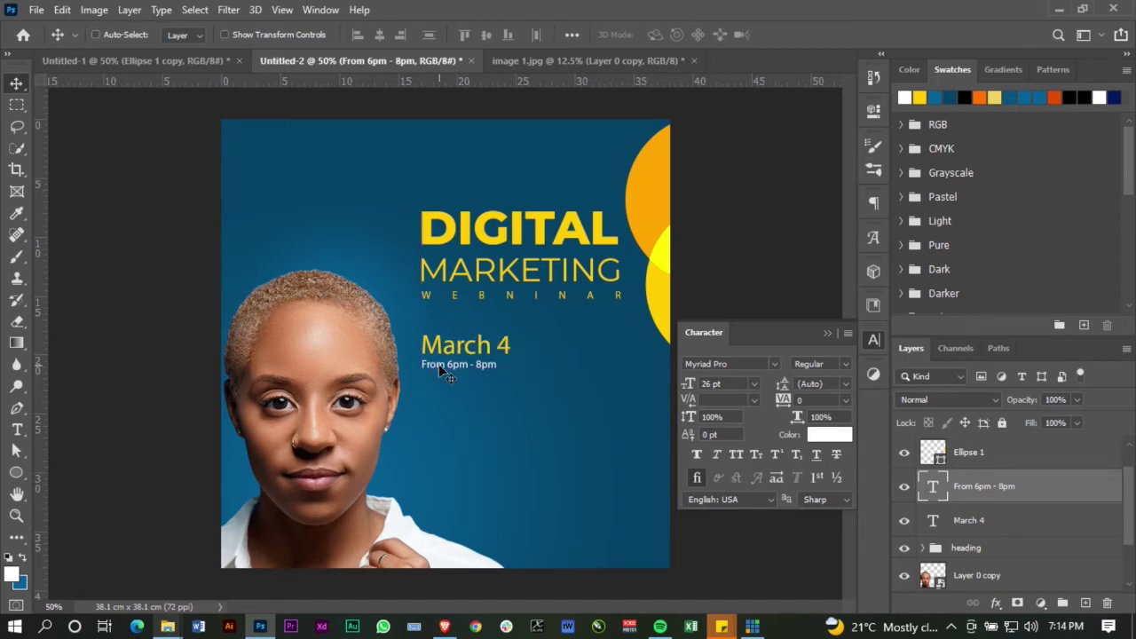
# Step: Add a 'Hosted by' label below the time in 18 pt yellow All Caps
pyautogui.press('t')
pyautogui.click(440, 414)
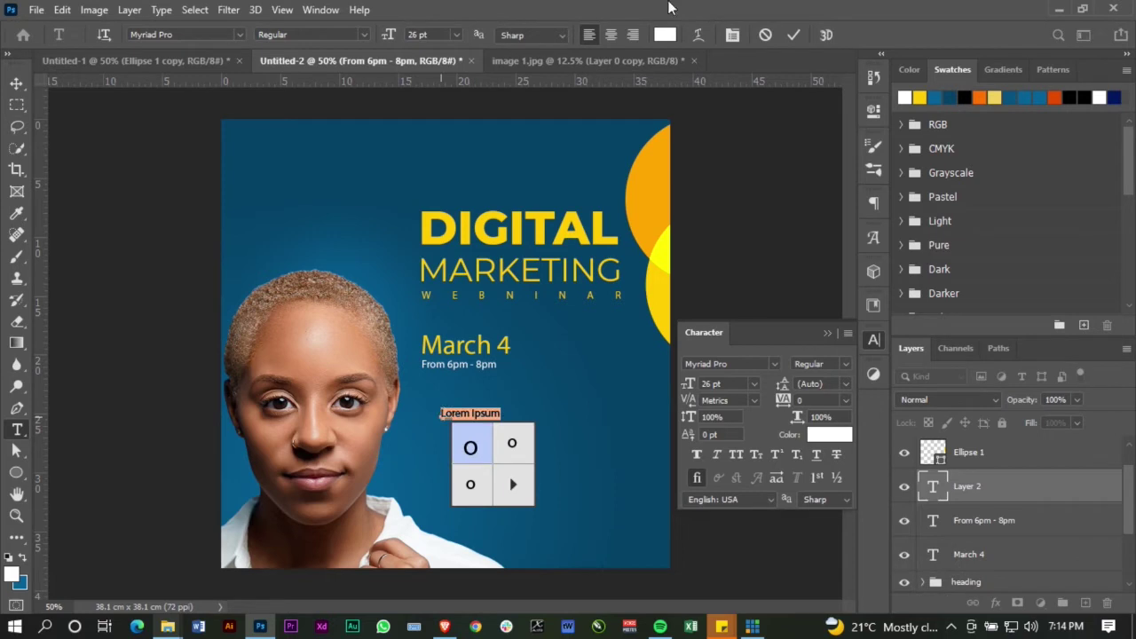
pyautogui.click(766, 35)
pyautogui.click(448, 406)
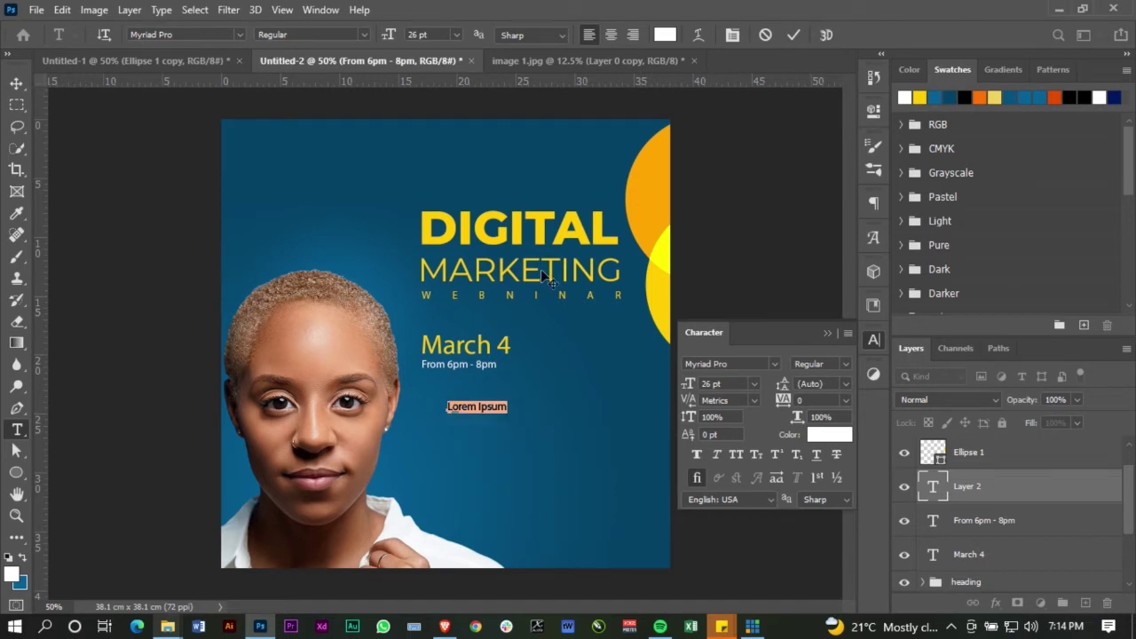
pyautogui.press('BackSpace')
pyautogui.write('Hosted by')
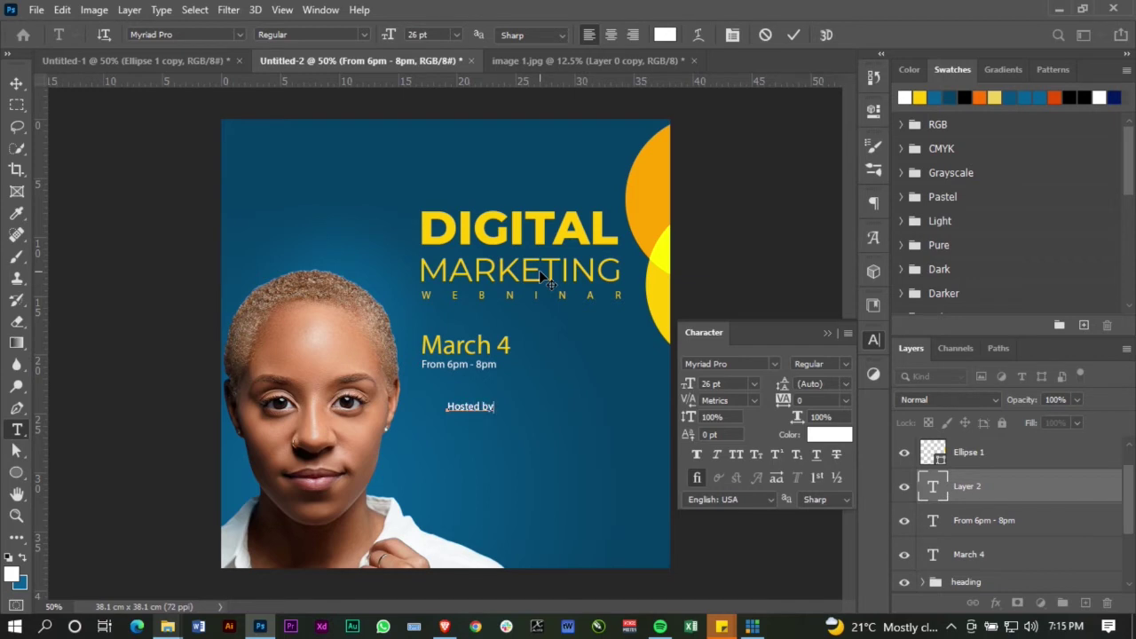
pyautogui.click(548, 282)
pyautogui.click(753, 384)
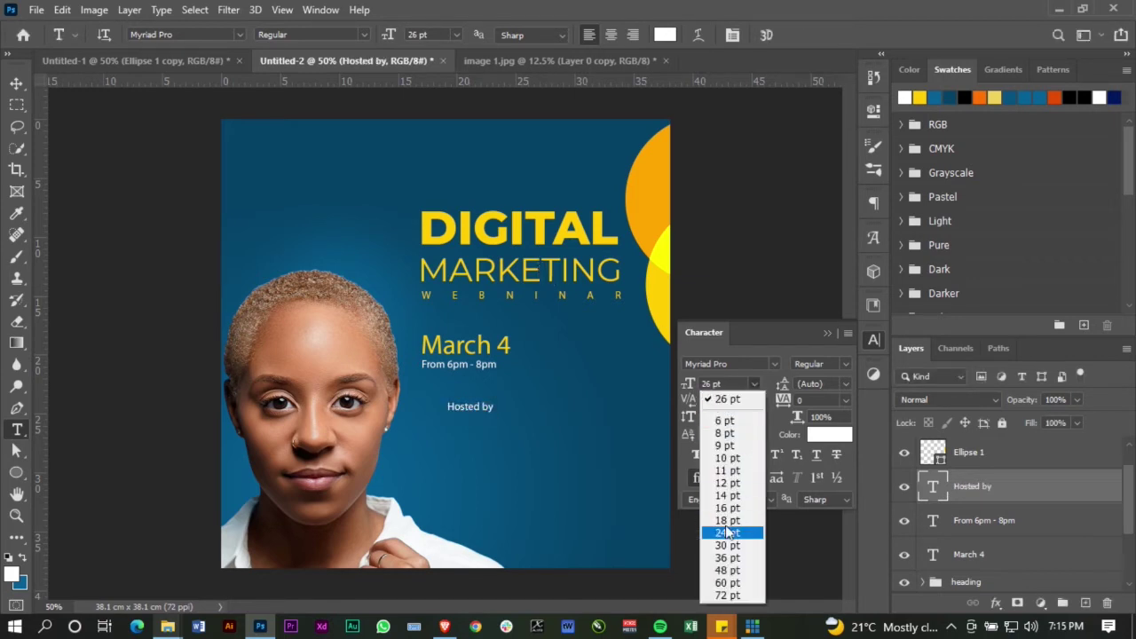
pyautogui.click(710, 504)
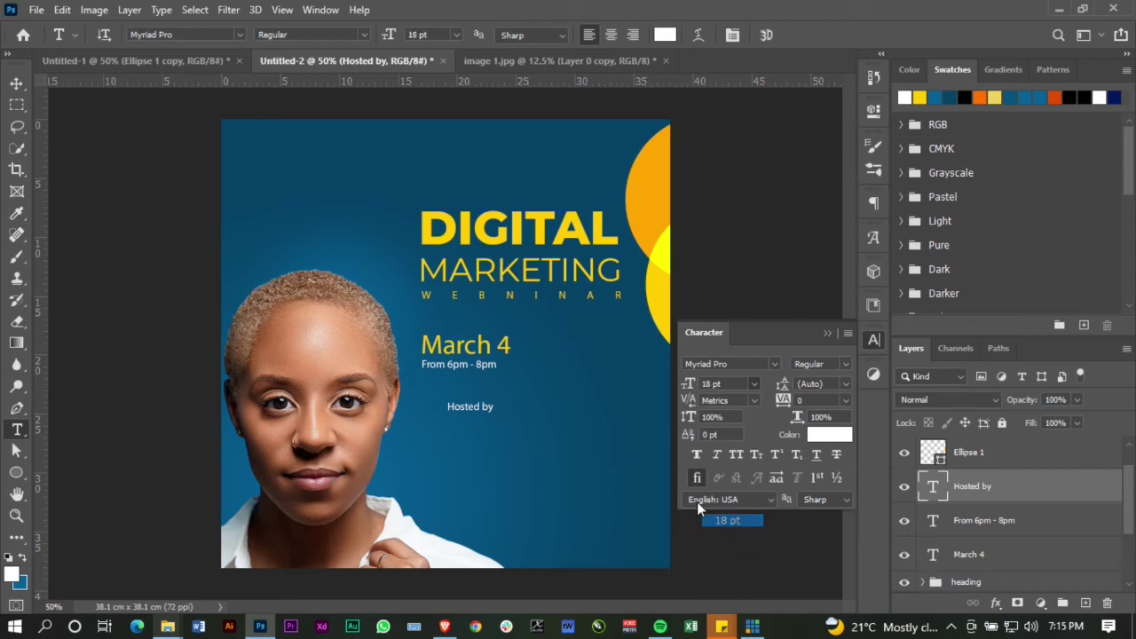
pyautogui.click(737, 456)
pyautogui.click(920, 97)
# Step: Duplicate the label below itself as 30 pt bold white text reading the host's name
pyautogui.press('v')
pyautogui.moveTo(463, 415); pyautogui.dragTo(436, 413)
pyautogui.click(754, 383)
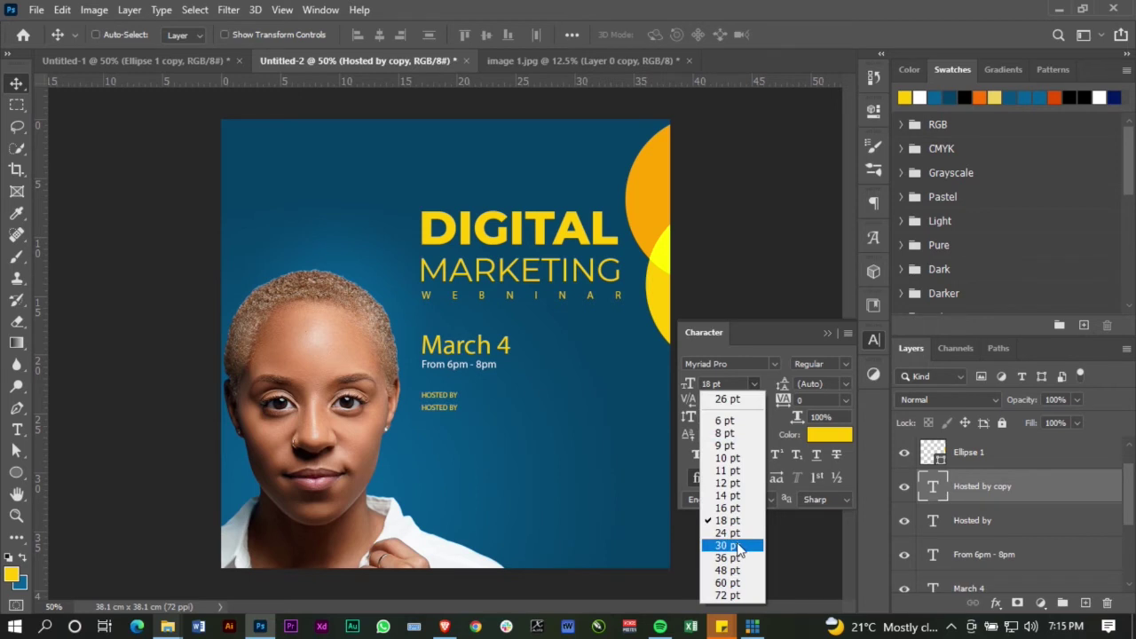
pyautogui.click(730, 545)
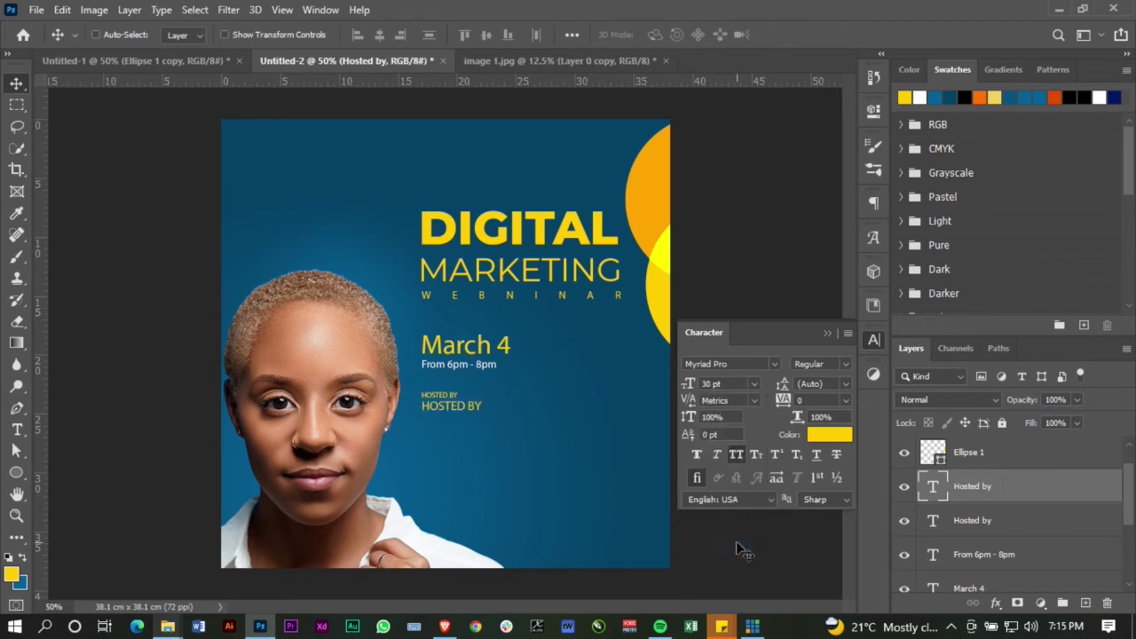
pyautogui.click(919, 98)
pyautogui.click(845, 364)
pyautogui.click(818, 406)
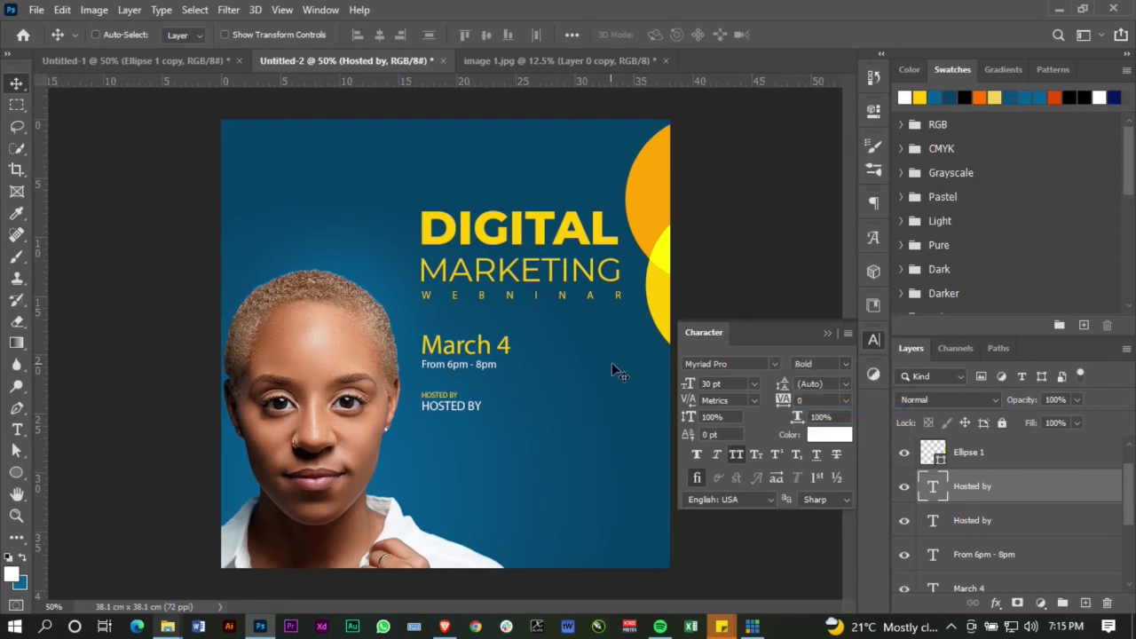
pyautogui.doubleClick(933, 487)
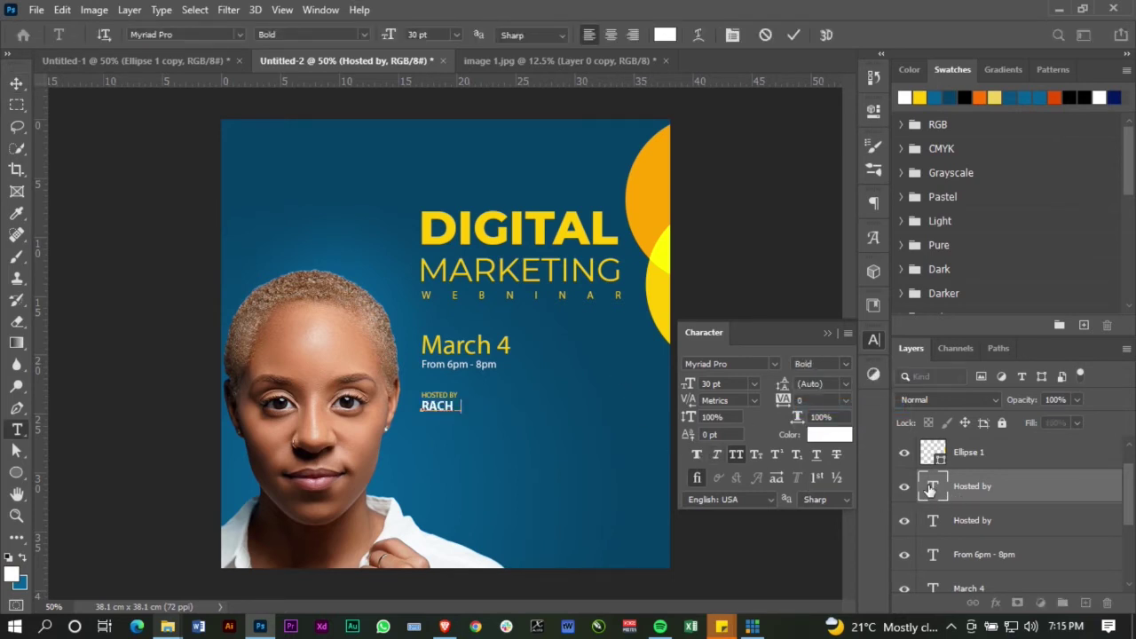
pyautogui.hotkey('ctrl', 'Return')
# Step: Try moving the host name right and down, then undo the move
pyautogui.press('v')
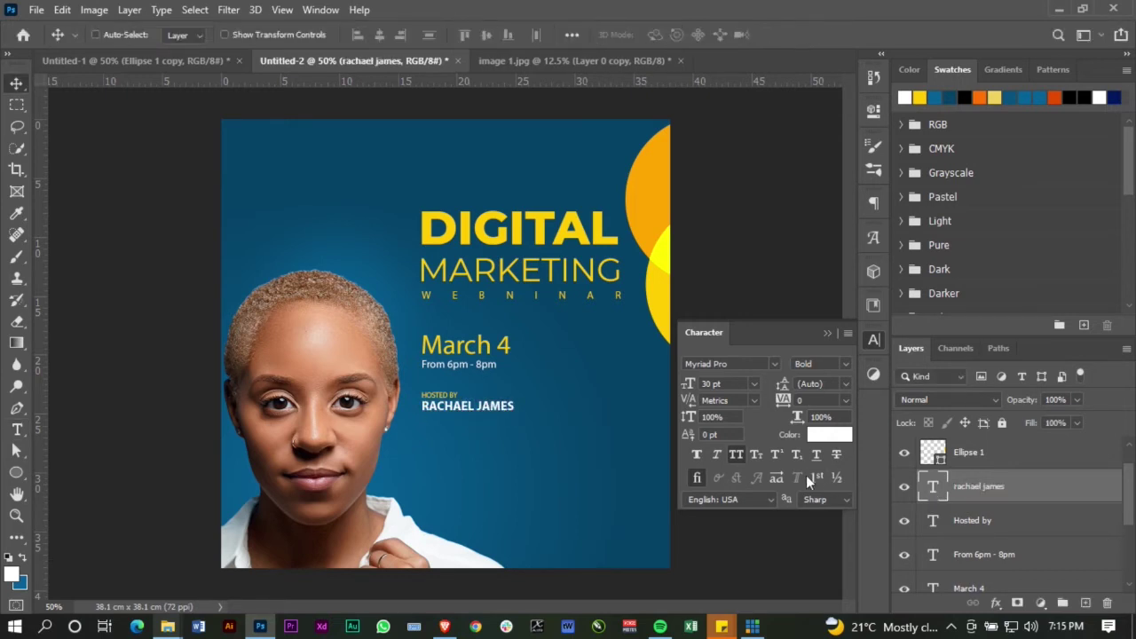
pyautogui.press('t')
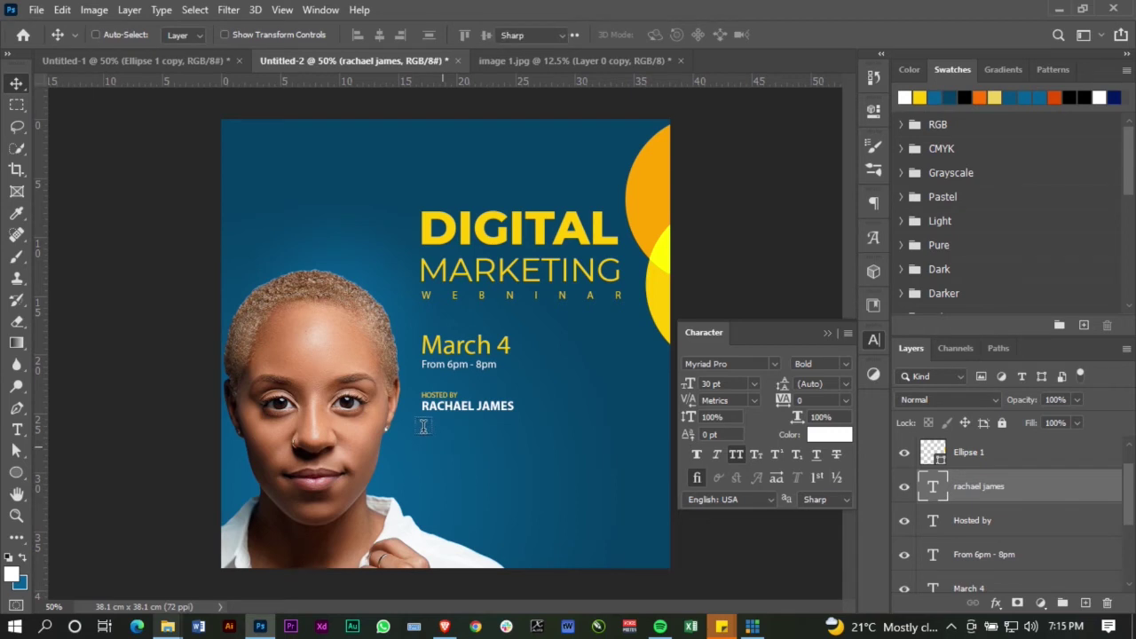
pyautogui.moveTo(423, 419); pyautogui.dragTo(484, 456)
pyautogui.hotkey('ctrl', 'z')
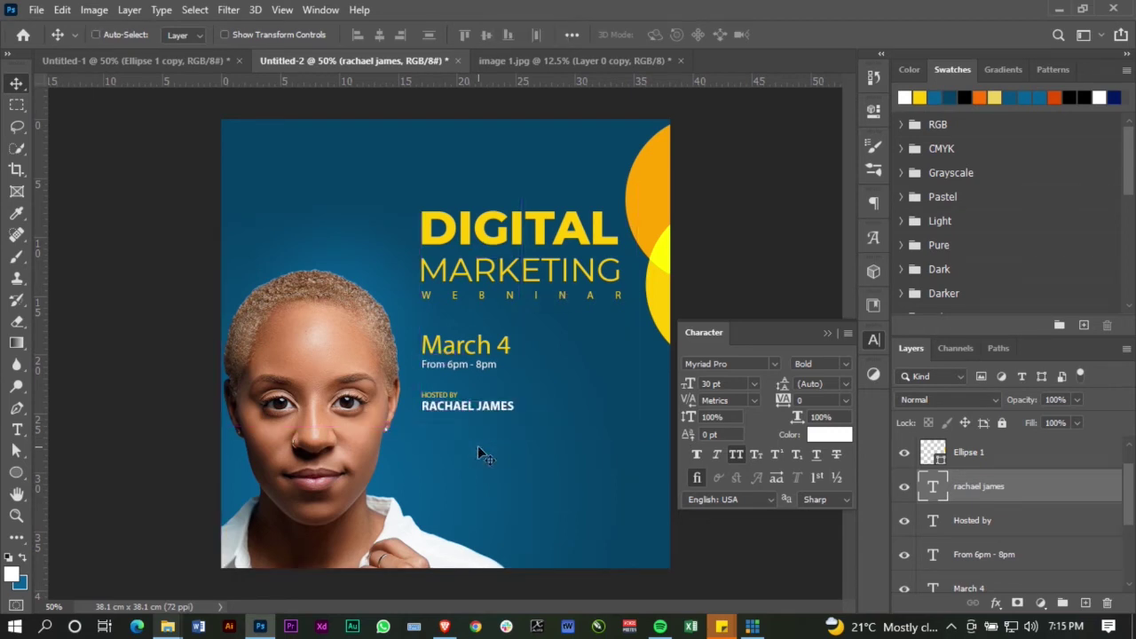
# Step: Draw a paragraph text box under the host name with placeholder text at 16 pt
pyautogui.press('t')
pyautogui.moveTo(423, 422); pyautogui.dragTo(517, 449)
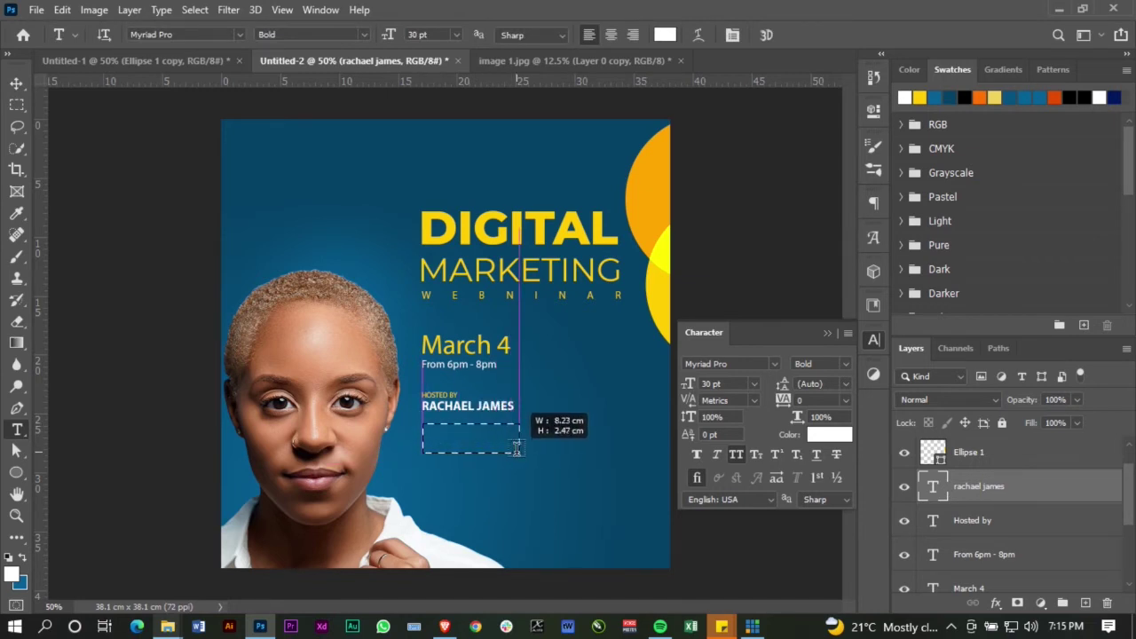
pyautogui.moveTo(513, 474); pyautogui.dragTo(512, 484)
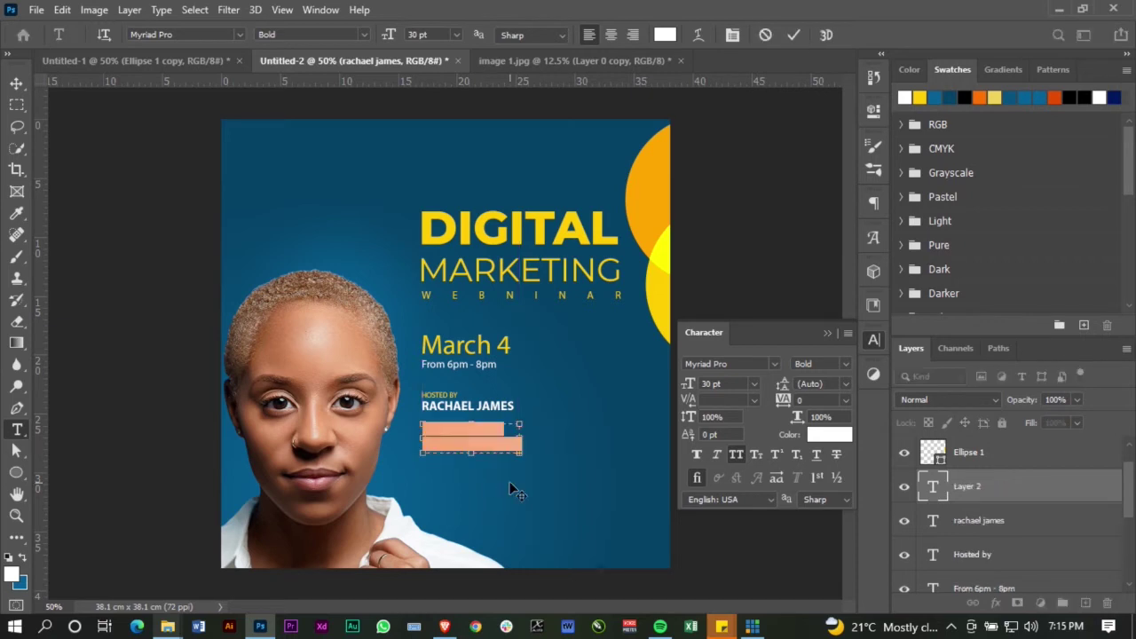
pyautogui.click(754, 384)
pyautogui.click(732, 512)
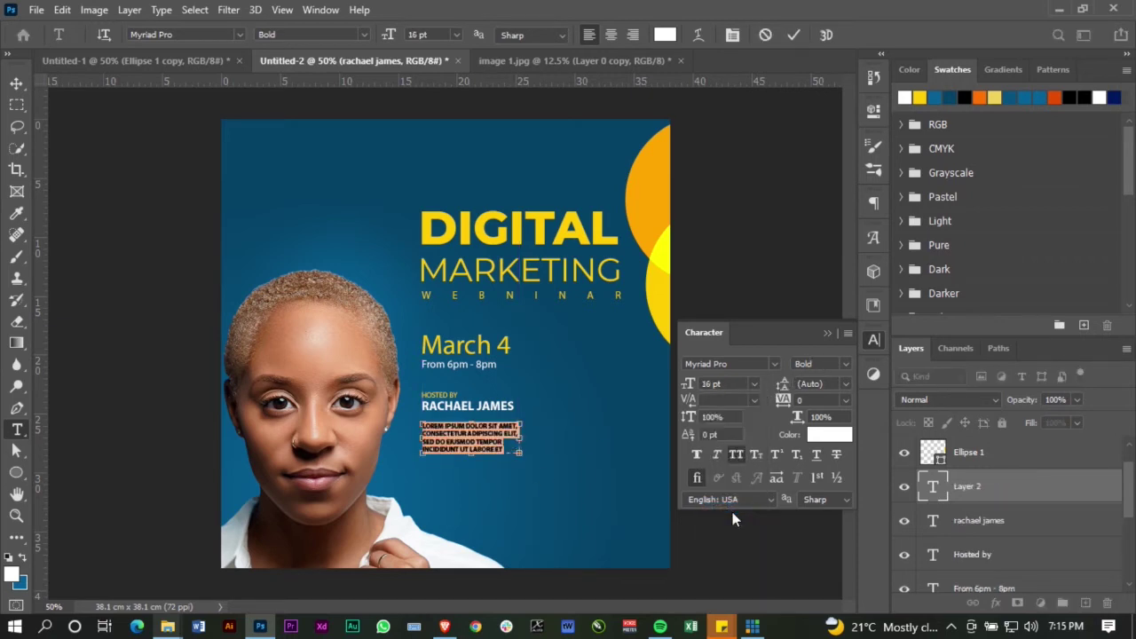
pyautogui.click(793, 35)
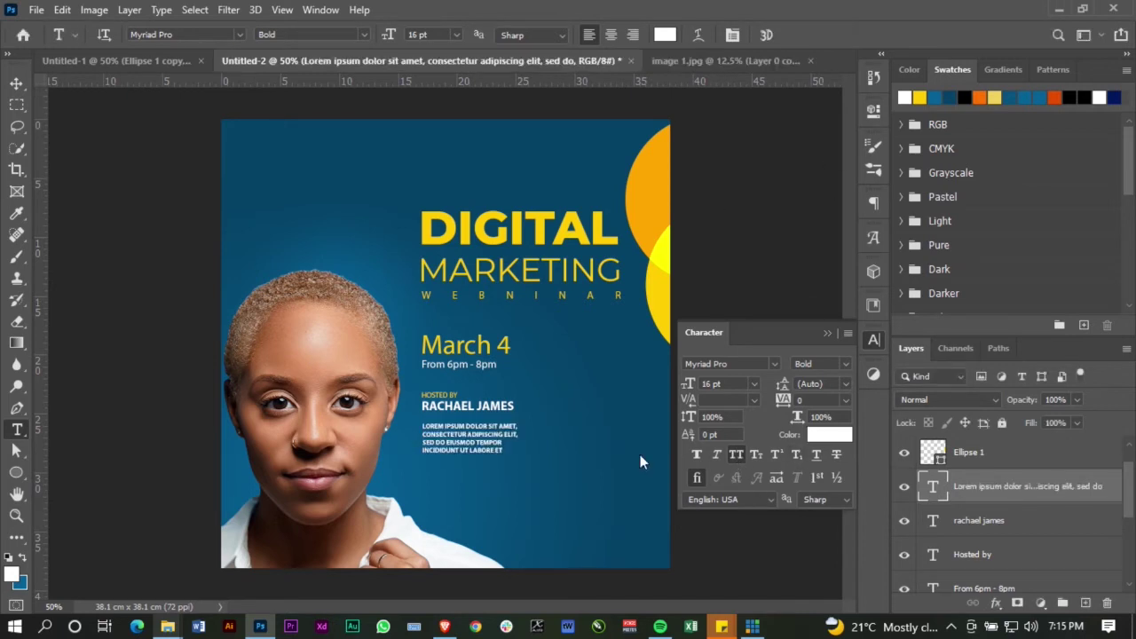
# Step: Turn off All Caps, set Regular 18 pt, and position the paragraph just below the name
pyautogui.click(736, 454)
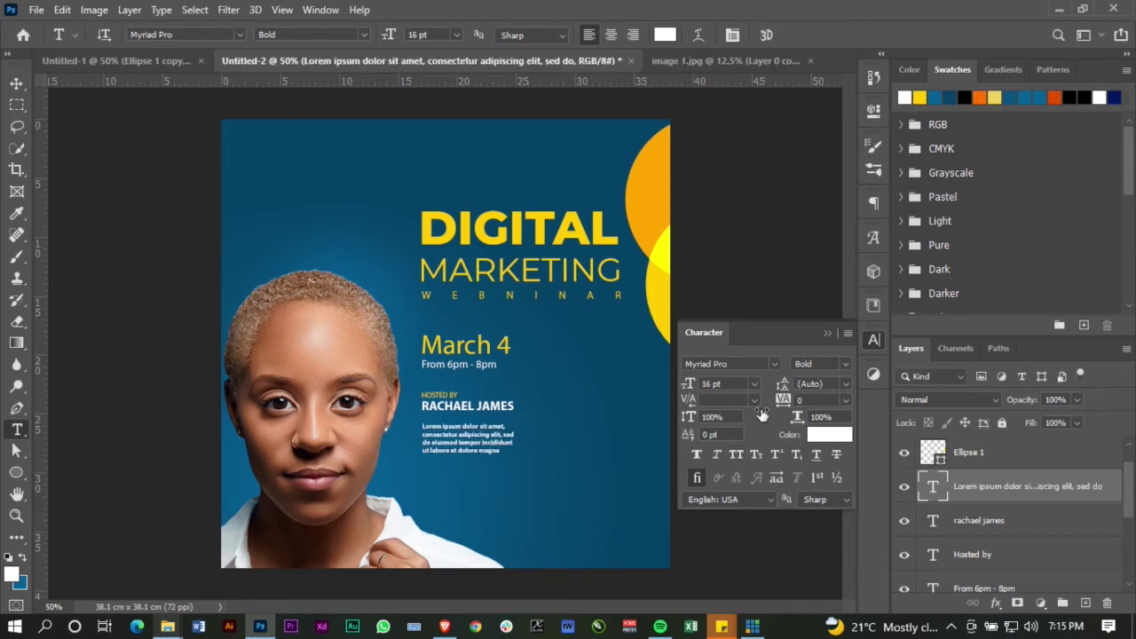
pyautogui.click(754, 383)
pyautogui.click(844, 371)
pyautogui.click(847, 371)
pyautogui.click(810, 377)
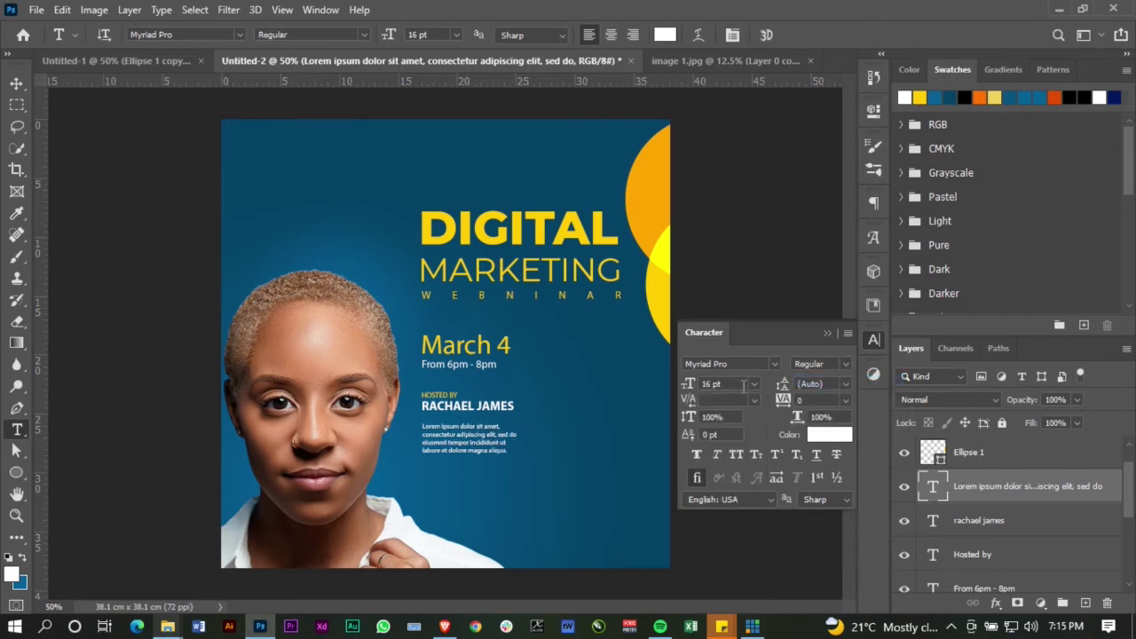
pyautogui.click(754, 384)
pyautogui.click(716, 521)
pyautogui.press('v')
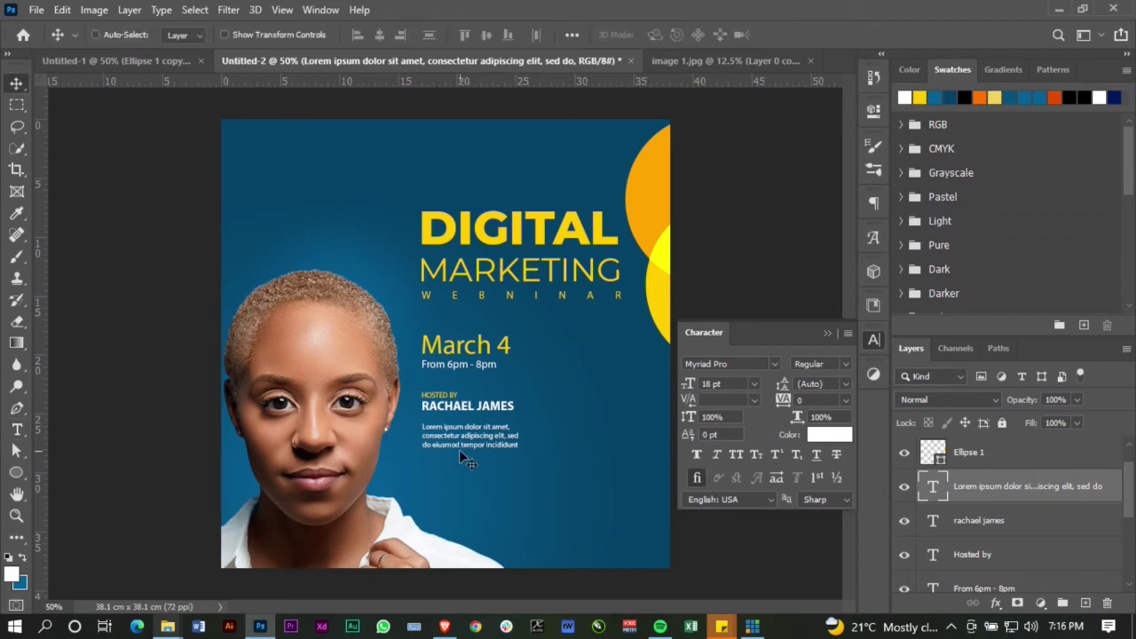
pyautogui.moveTo(438, 443); pyautogui.dragTo(437, 433)
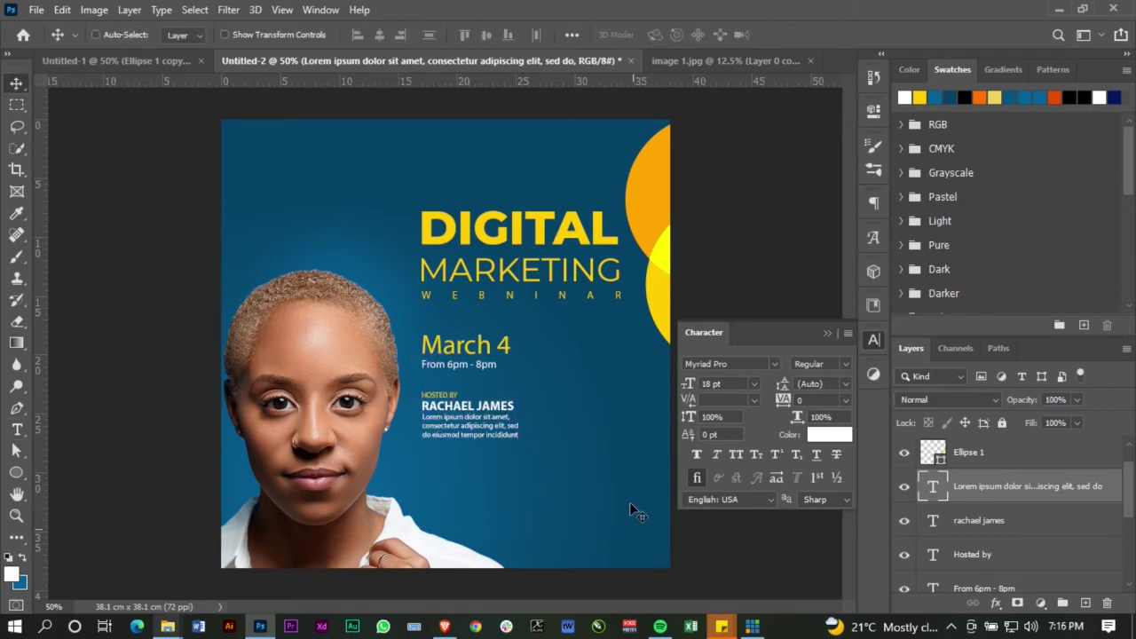
pyautogui.press('Down')
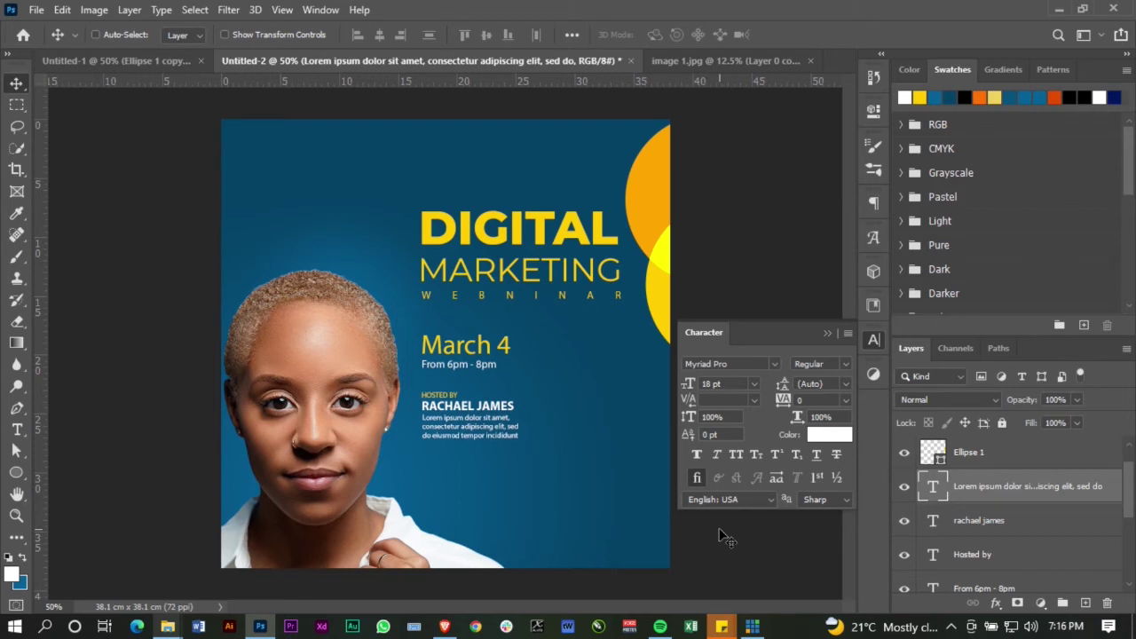
# Step: Add a bold yellow '10' below the paragraph and scale it up to about 444%
pyautogui.press('t')
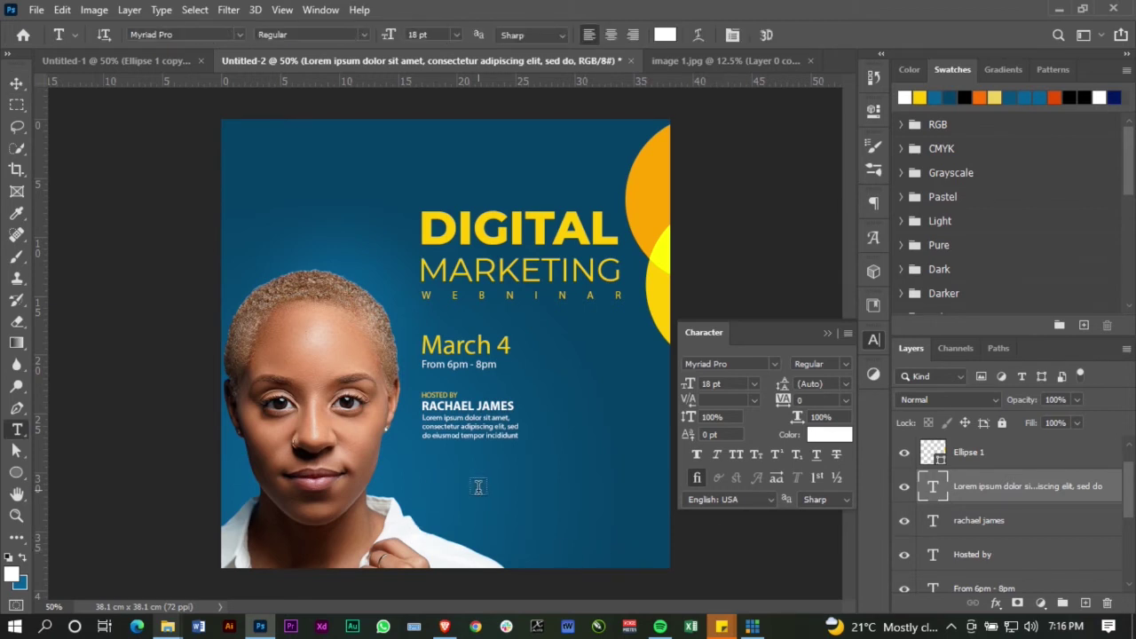
pyautogui.click(477, 487)
pyautogui.write('10')
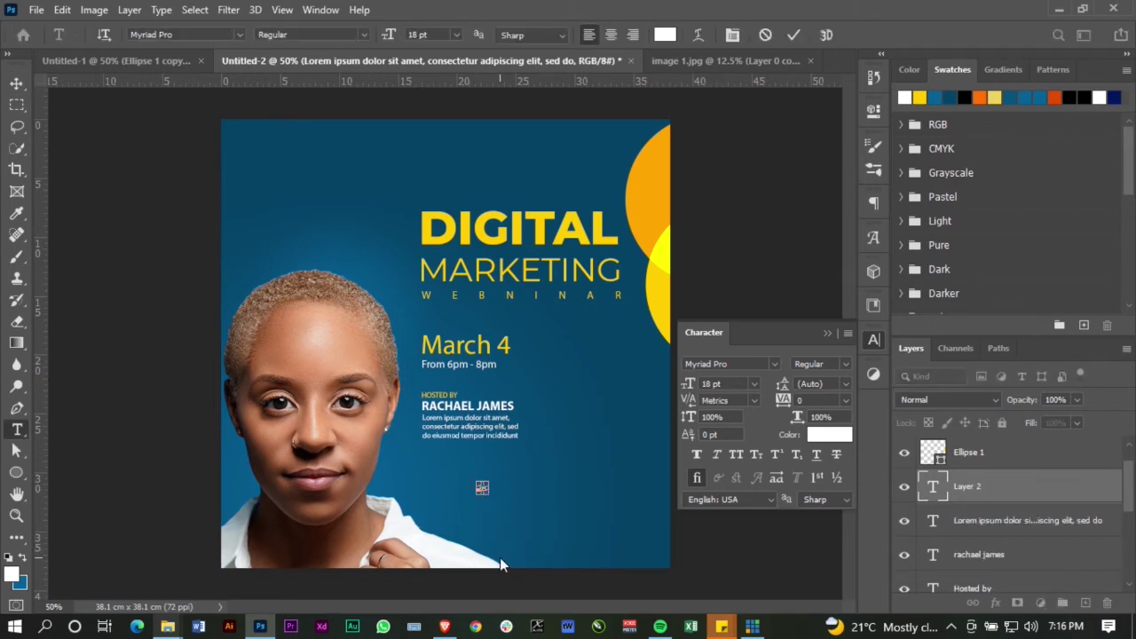
pyautogui.press('Escape')
pyautogui.click(919, 97)
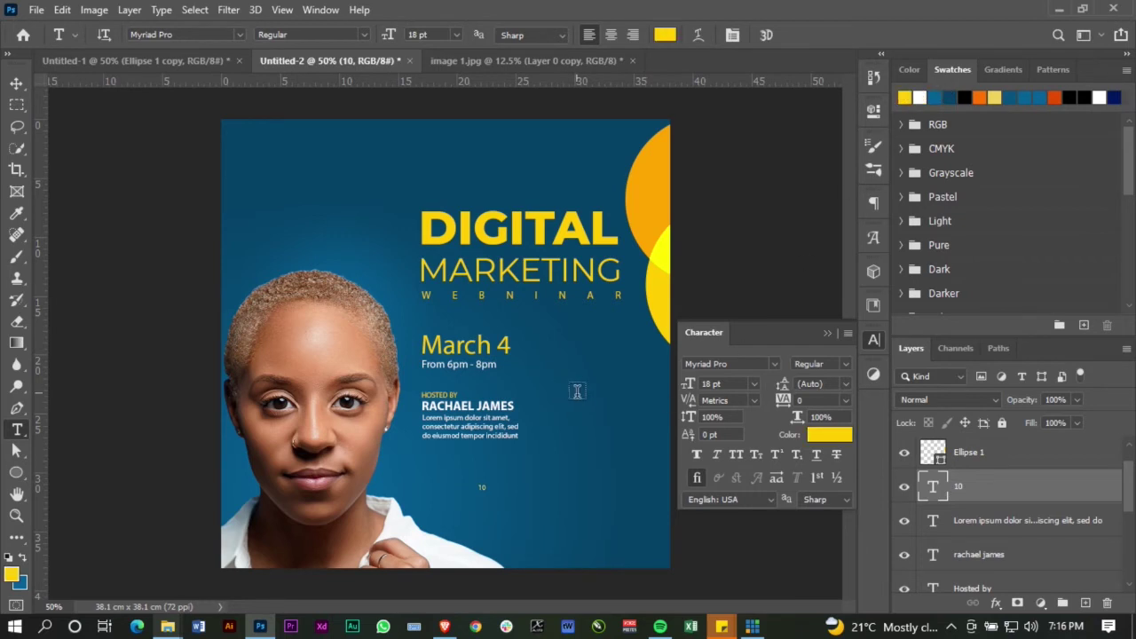
pyautogui.click(843, 366)
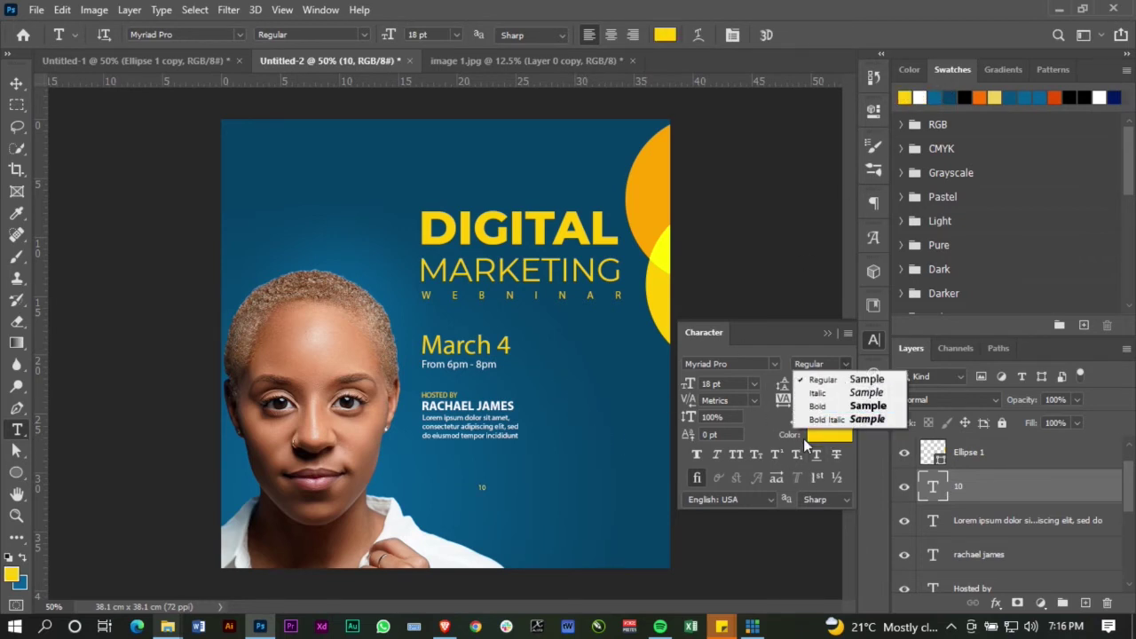
pyautogui.click(819, 410)
pyautogui.hotkey('ctrl', 't')
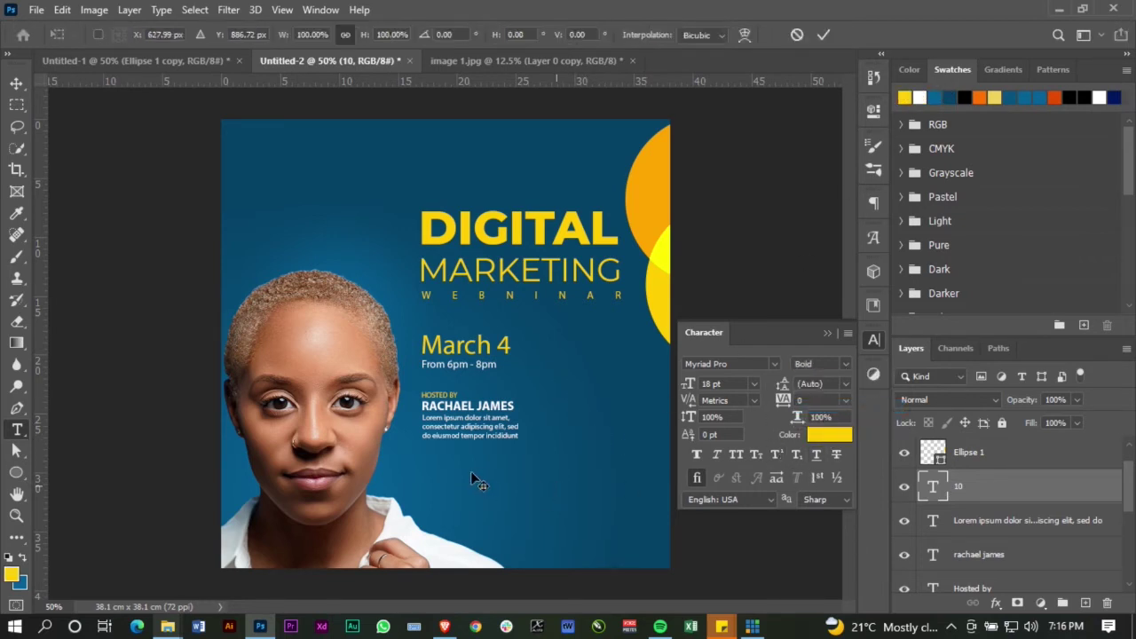
pyautogui.moveTo(482, 487); pyautogui.dragTo(518, 455)
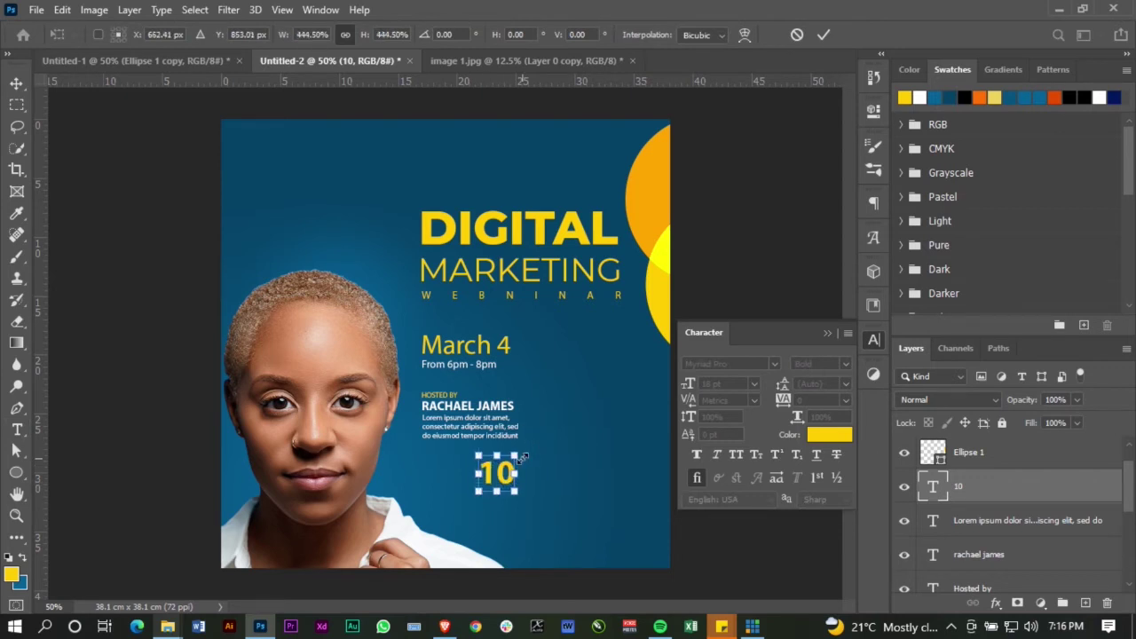
pyautogui.press('Return')
# Step: Create a dollar sign text layer and set it to 30 pt
pyautogui.click(548, 510)
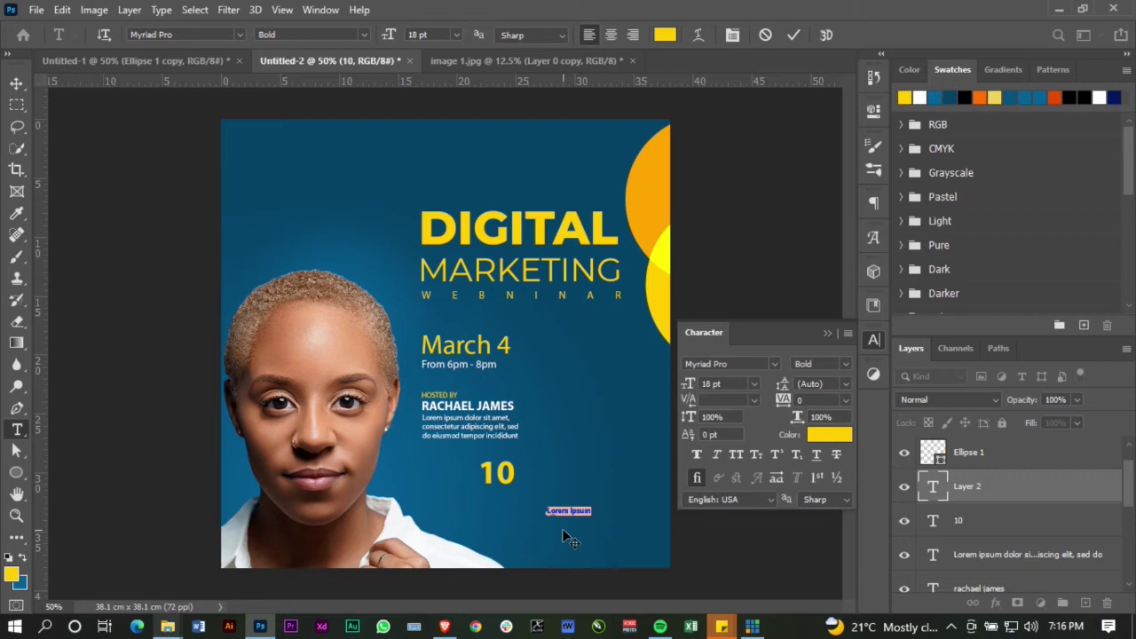
pyautogui.press('Left')
pyautogui.hotkey('ctrl', 'Return')
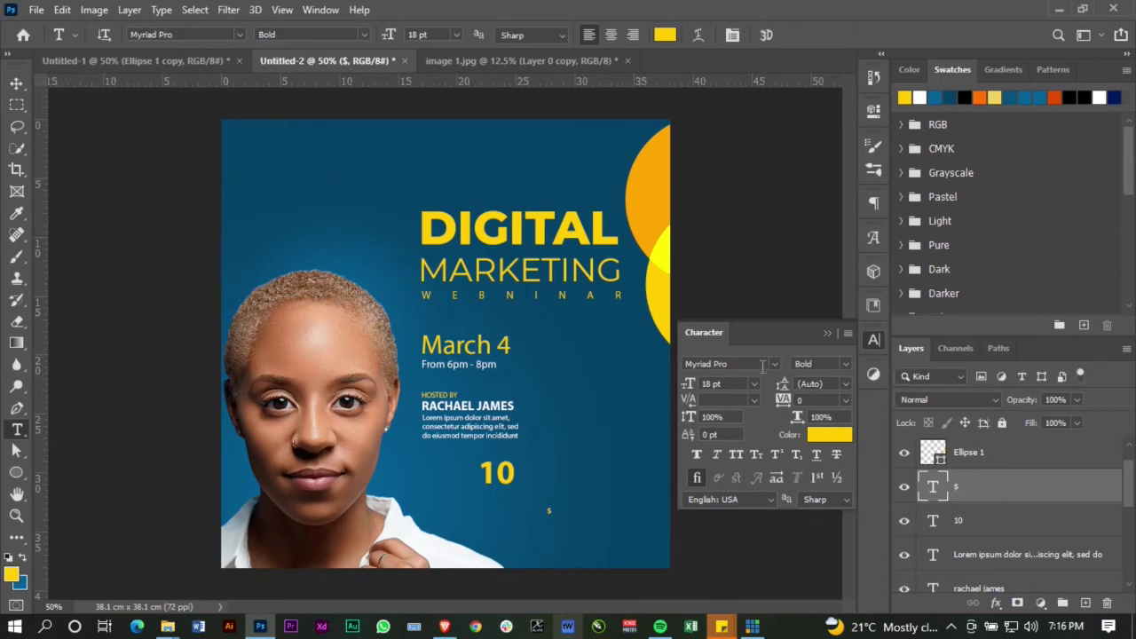
pyautogui.click(753, 385)
pyautogui.click(730, 533)
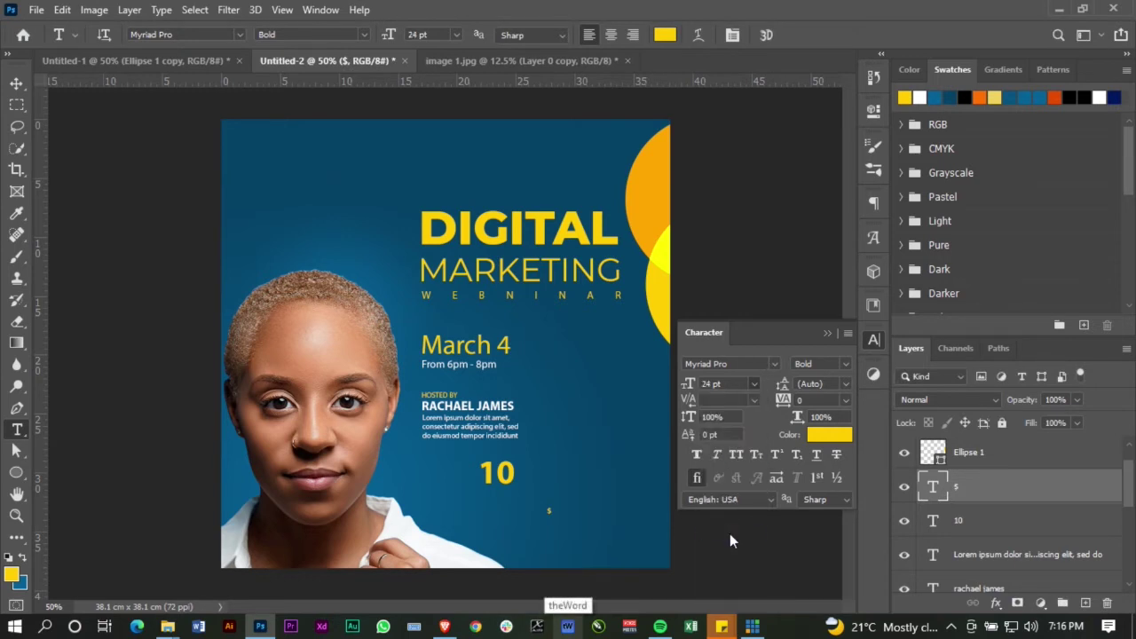
pyautogui.click(754, 384)
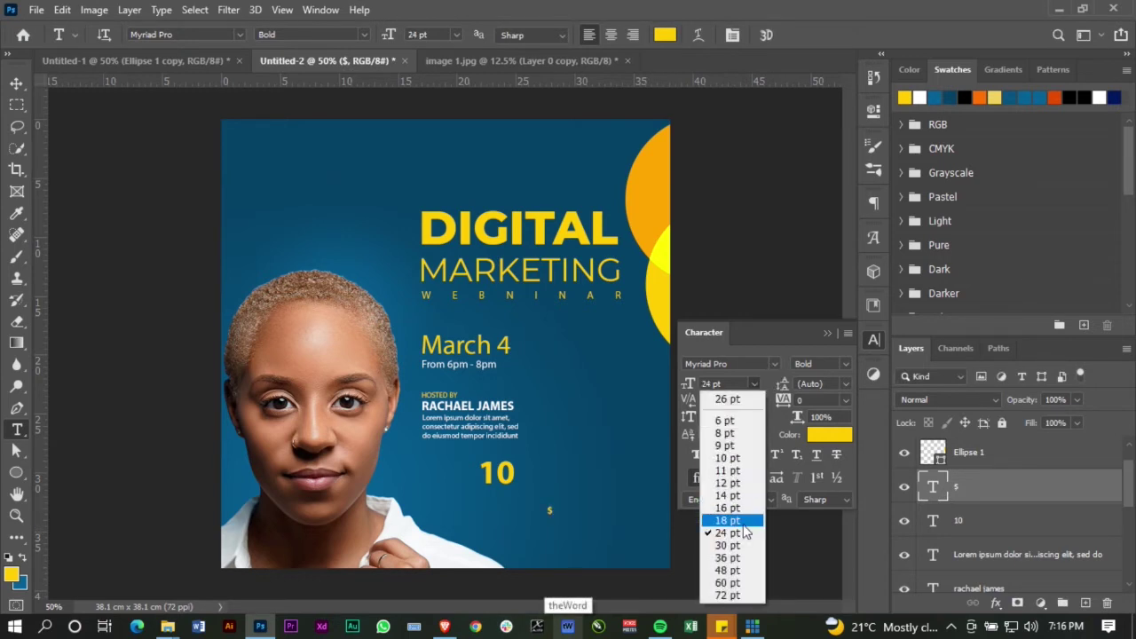
pyautogui.click(737, 549)
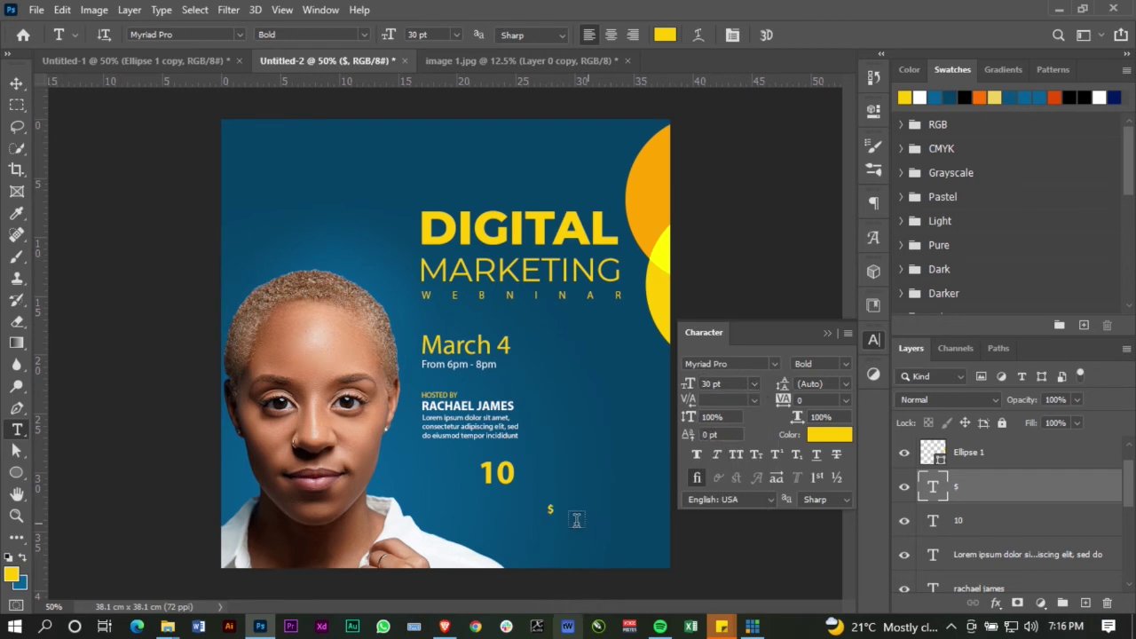
# Step: Place the dollar sign left of the 10 and move the $10 price further left
pyautogui.press('v')
pyautogui.moveTo(550, 517); pyautogui.dragTo(478, 471)
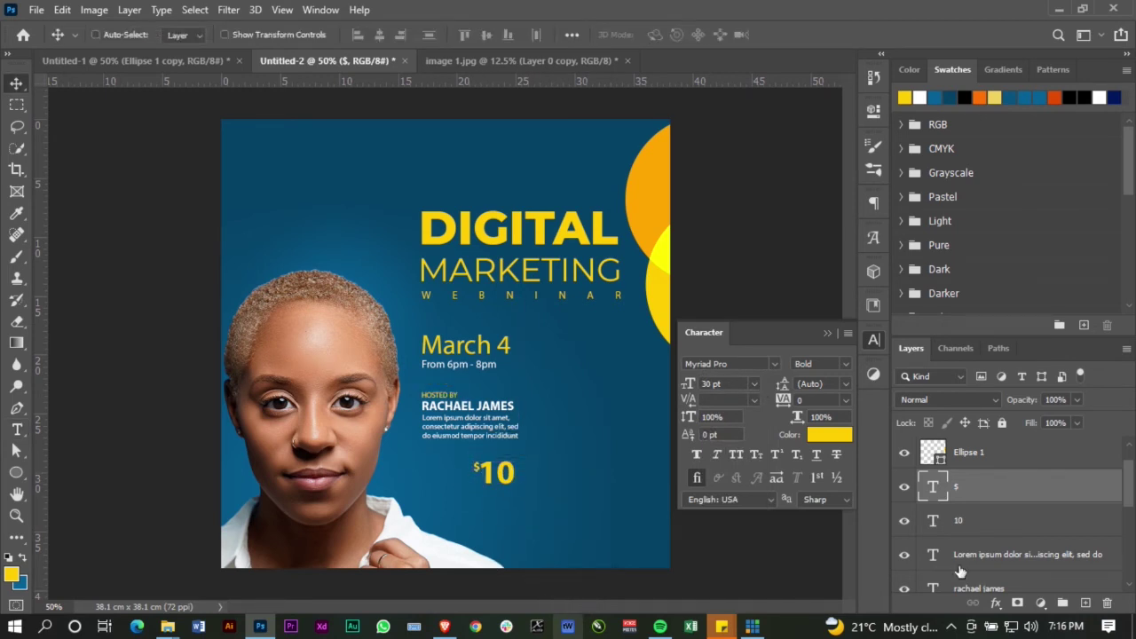
pyautogui.keyDown('shift'); pyautogui.click(994, 522); pyautogui.keyUp('shift')
pyautogui.moveTo(506, 494); pyautogui.dragTo(452, 492)
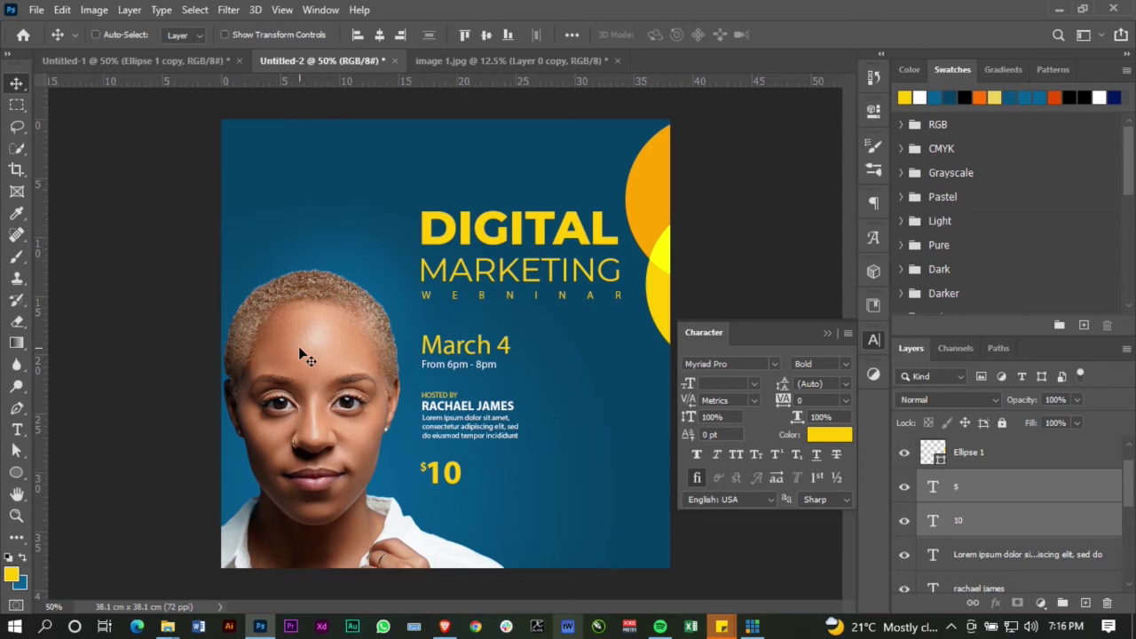
# Step: Move the woman's photo up and right, and raise the $10 price slightly
pyautogui.keyDown('ctrl'); pyautogui.click(316, 377); pyautogui.keyUp('ctrl')
pyautogui.moveTo(316, 378); pyautogui.dragTo(331, 361)
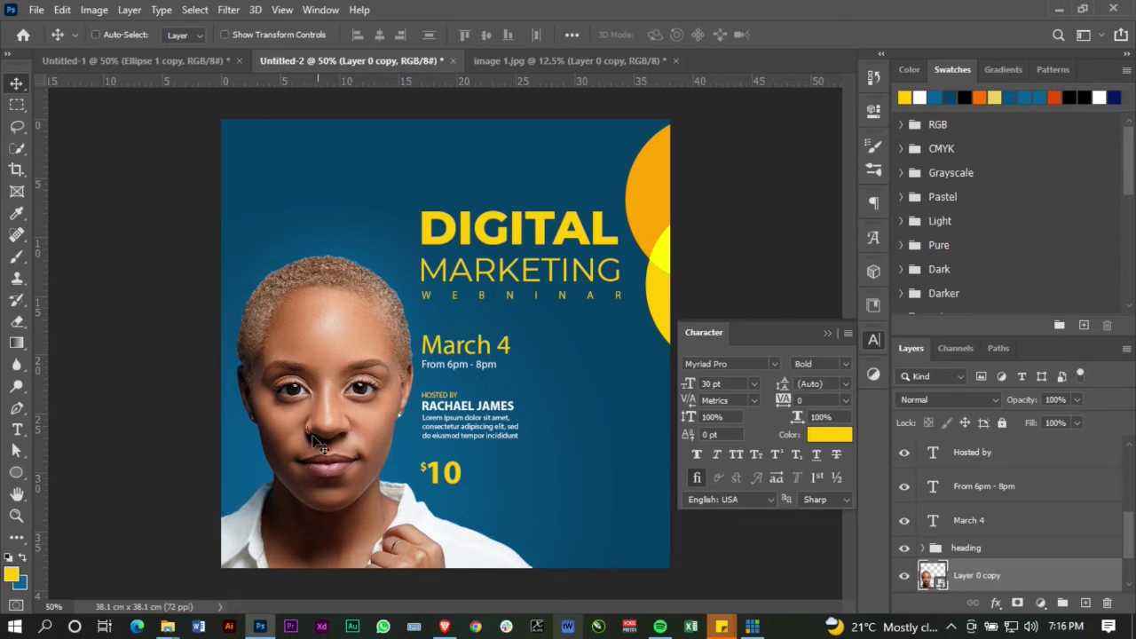
pyautogui.click(826, 333)
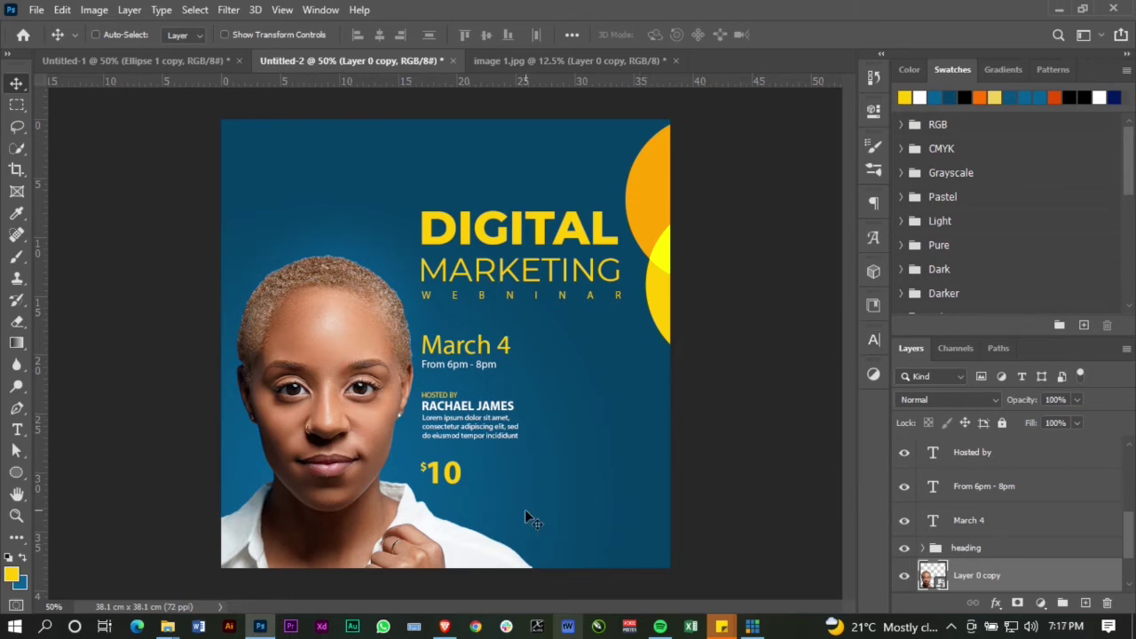
pyautogui.keyDown('ctrl'); pyautogui.click(464, 482); pyautogui.keyUp('ctrl')
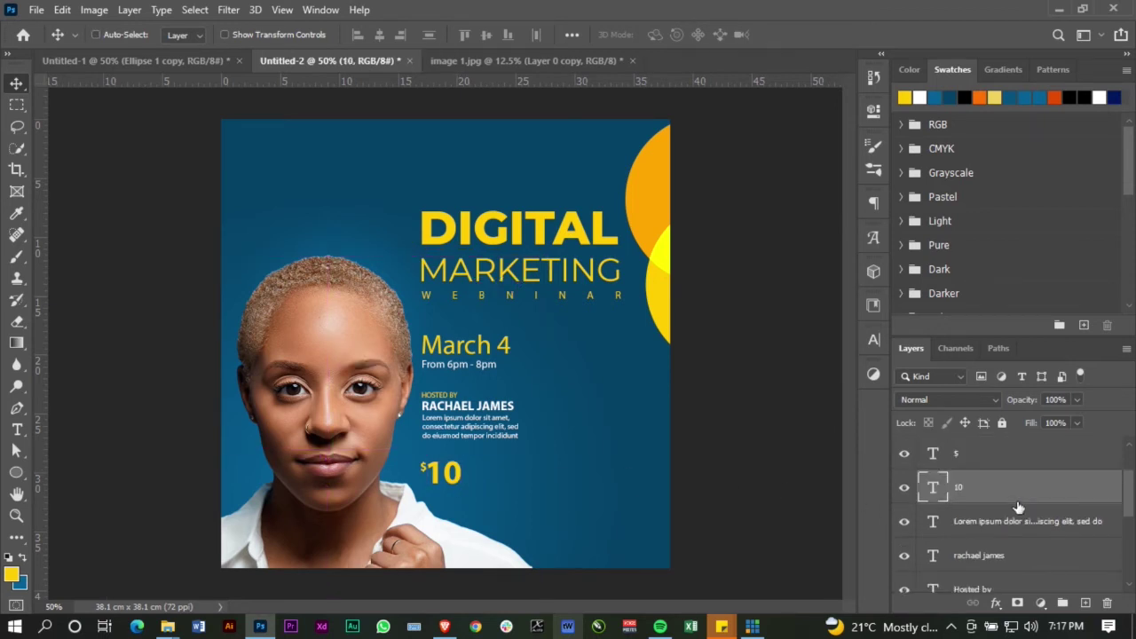
pyautogui.keyDown('ctrl'); pyautogui.click(951, 456); pyautogui.keyUp('ctrl')
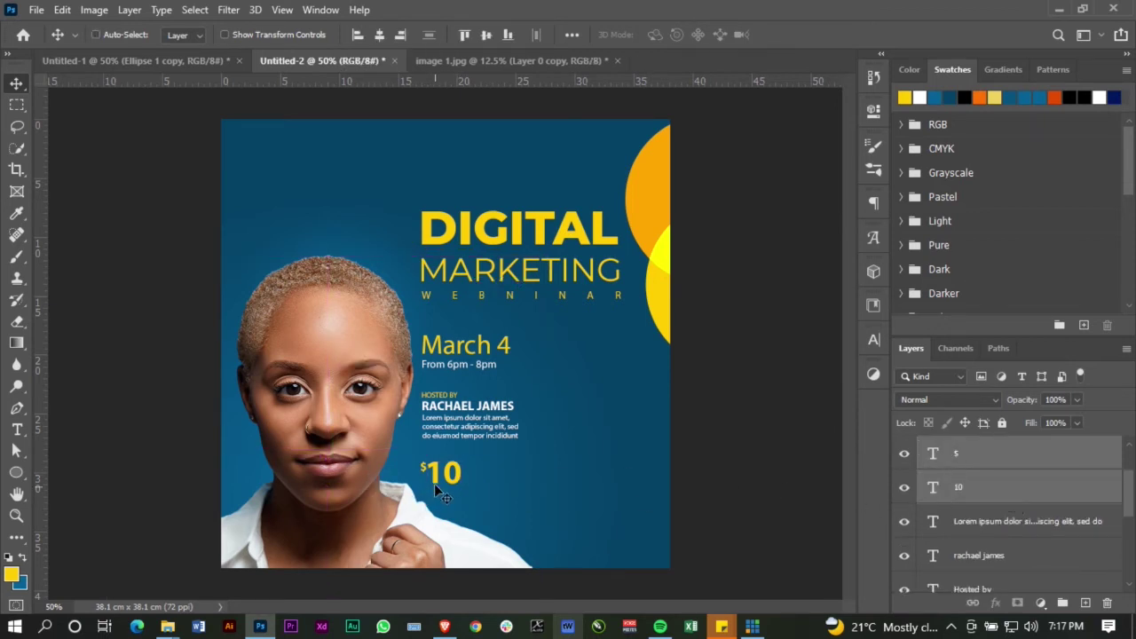
pyautogui.moveTo(439, 480); pyautogui.dragTo(439, 480)
# Step: Test a vertical guide at the DIGITAL heading's left edge, then remove it
pyautogui.keyDown('ctrl'); pyautogui.keyDown('shift'); pyautogui.click(499, 232); pyautogui.keyUp('shift'); pyautogui.keyUp('ctrl')
pyautogui.moveTo(39, 293); pyautogui.dragTo(424, 294)
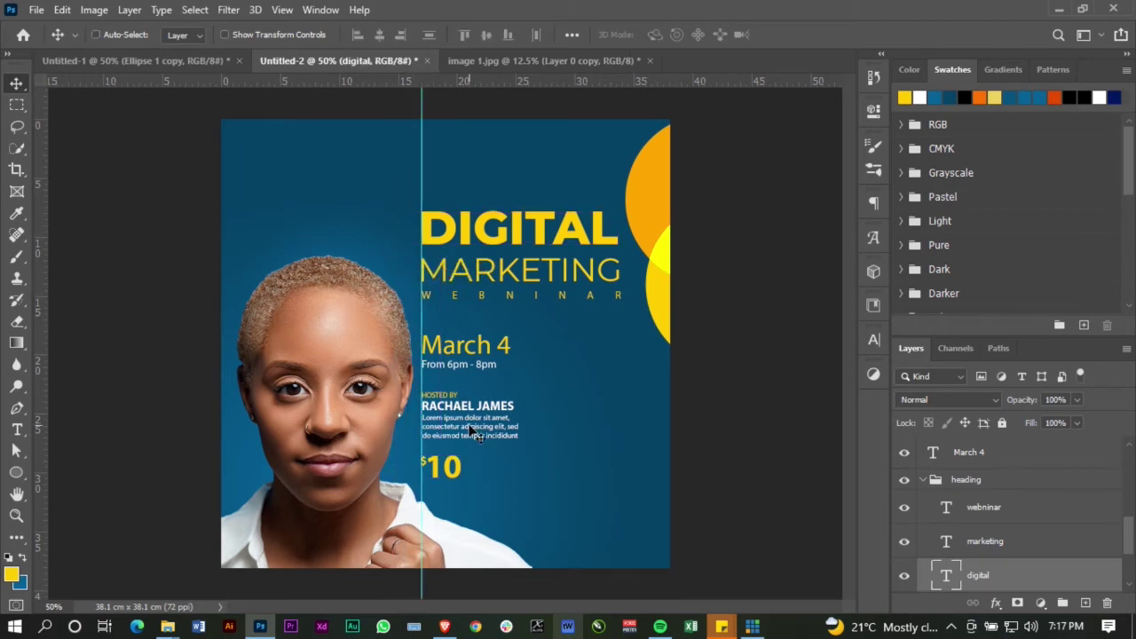
pyautogui.moveTo(40, 192); pyautogui.dragTo(20, 195)
pyautogui.hotkey('ctrl', 'z')
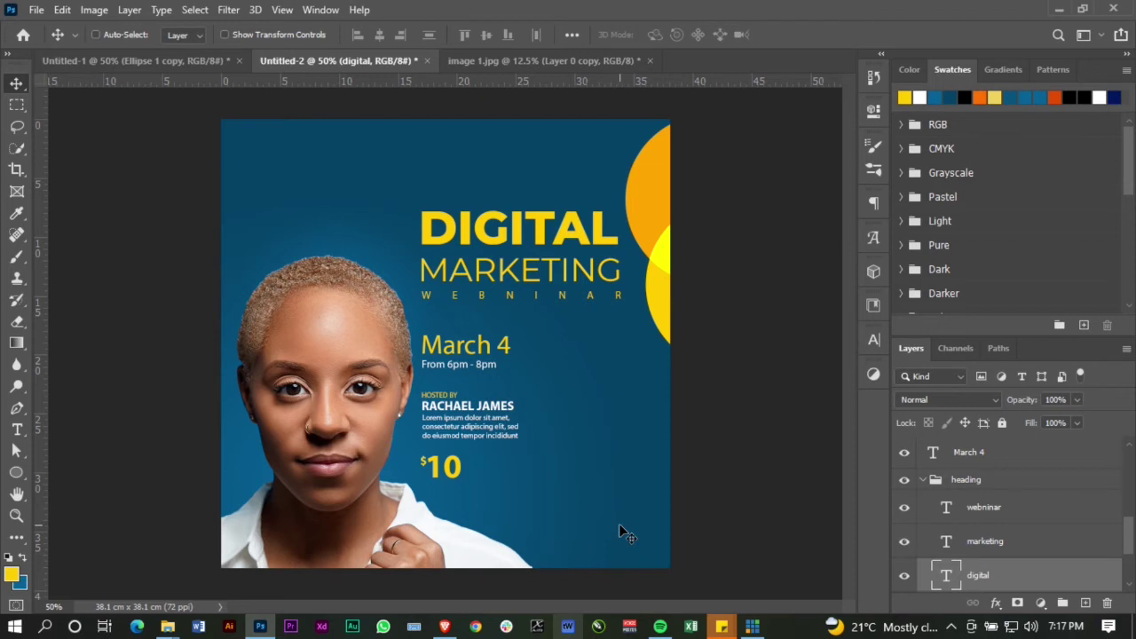
# Step: Collapse the heading group and nudge the Hosted by and host name lines up
pyautogui.click(928, 485)
pyautogui.click(922, 481)
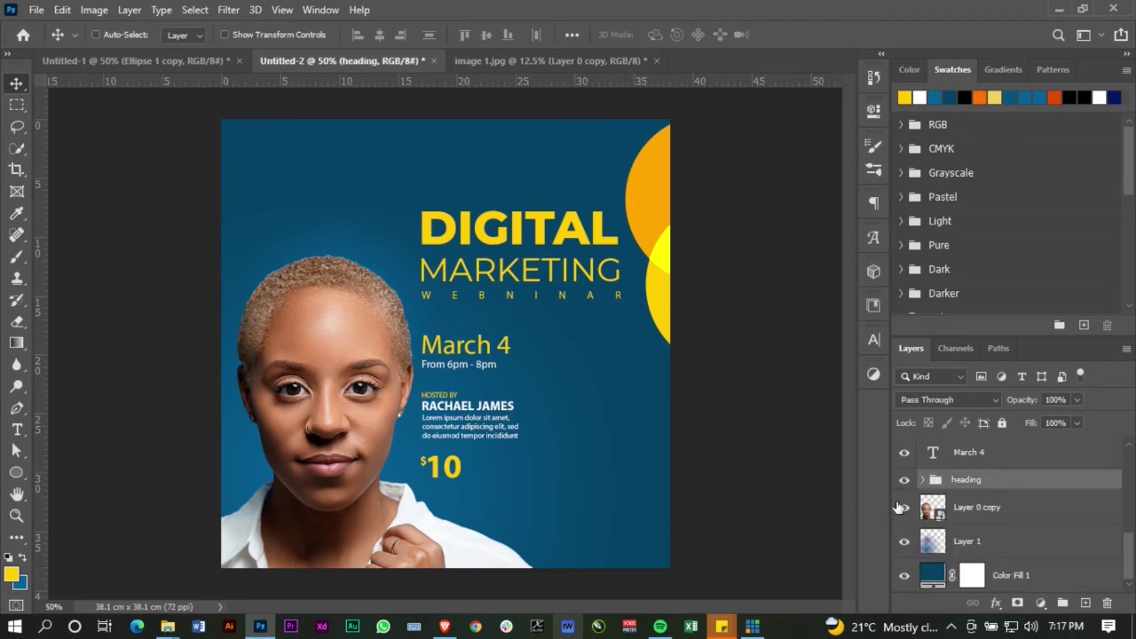
pyautogui.scroll(2, 984, 493)
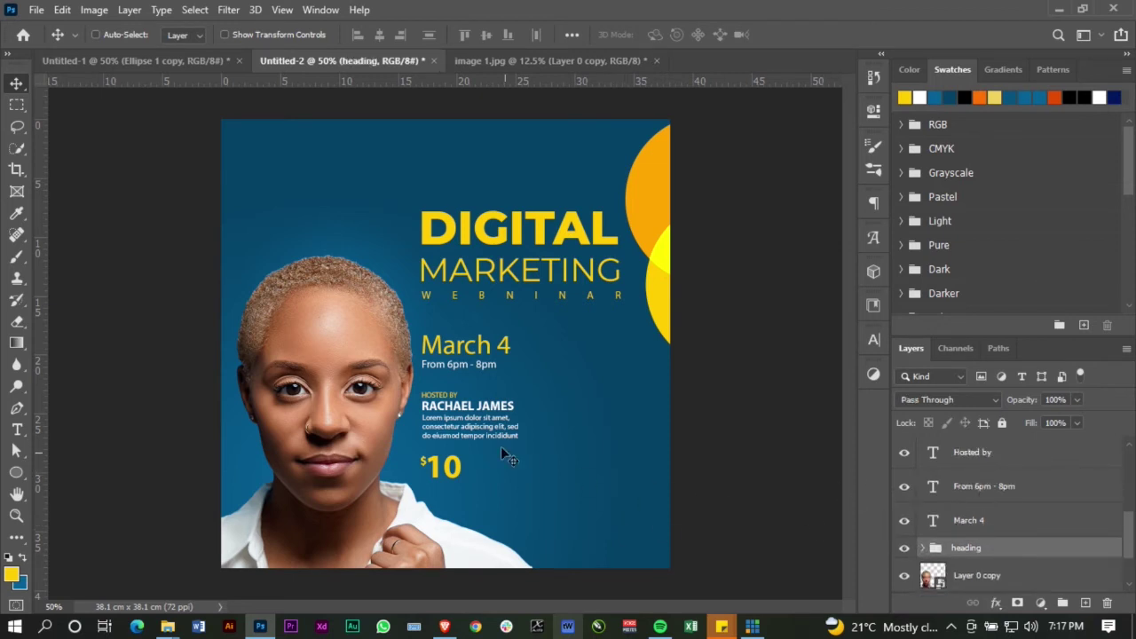
pyautogui.keyDown('ctrl'); pyautogui.click(454, 396); pyautogui.keyUp('ctrl')
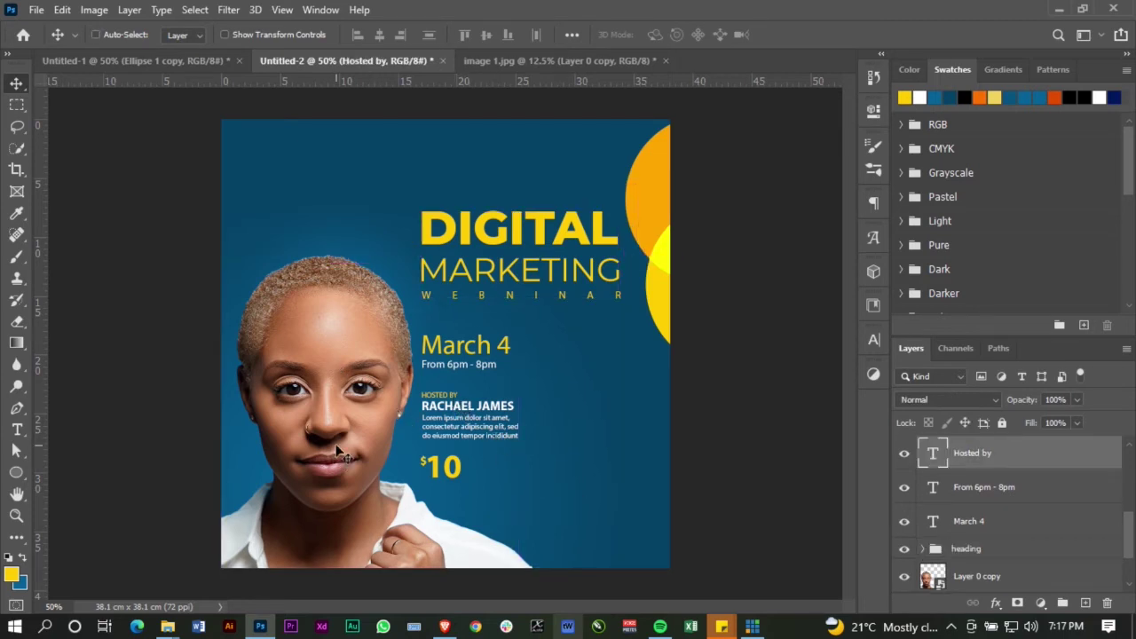
pyautogui.press('Up')
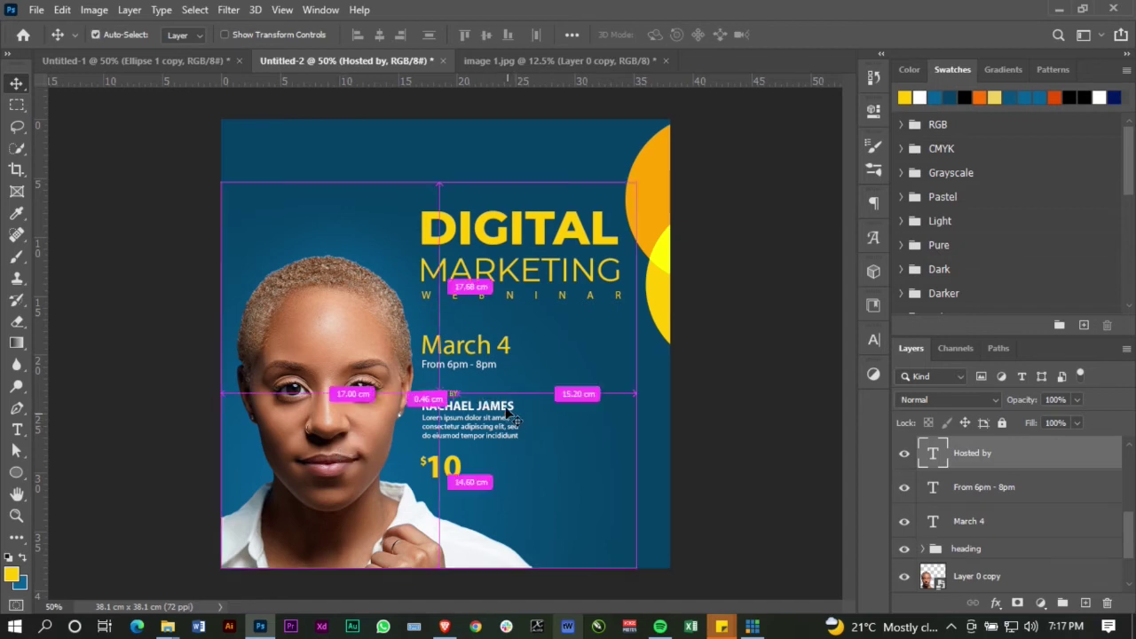
pyautogui.keyDown('ctrl'); pyautogui.click(500, 417); pyautogui.keyUp('ctrl')
pyautogui.press('Up')
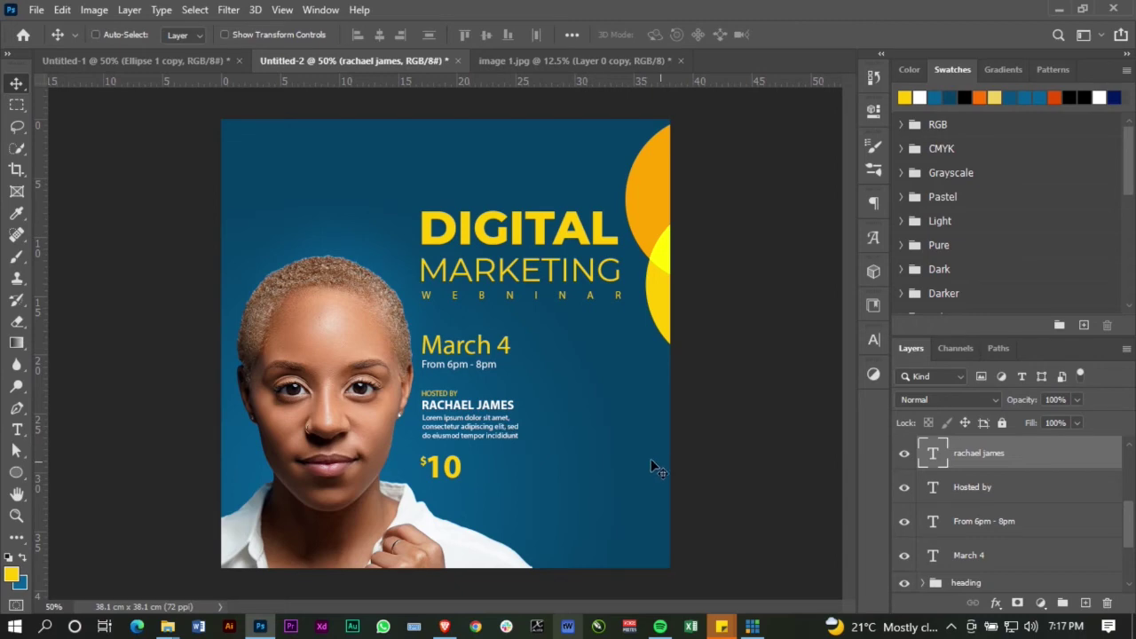
# Step: Convert the Lorem ipsum paragraph layer to point text
pyautogui.keyDown('ctrl'); pyautogui.click(449, 438); pyautogui.keyUp('ctrl')
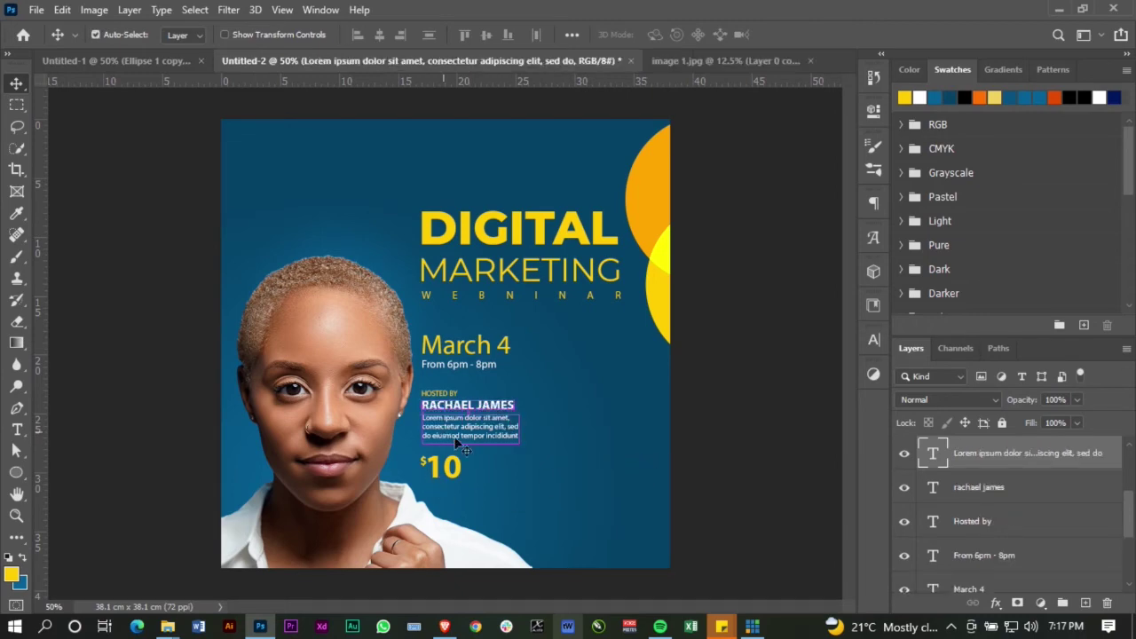
pyautogui.rightClick(1039, 463)
pyautogui.click(866, 492)
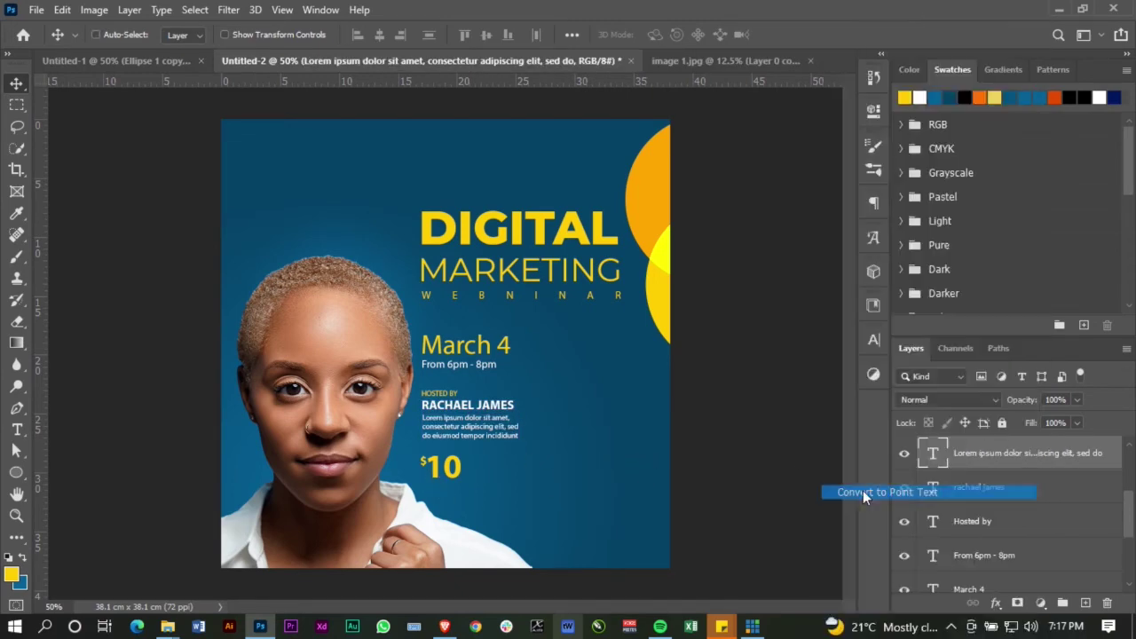
pyautogui.click(544, 255)
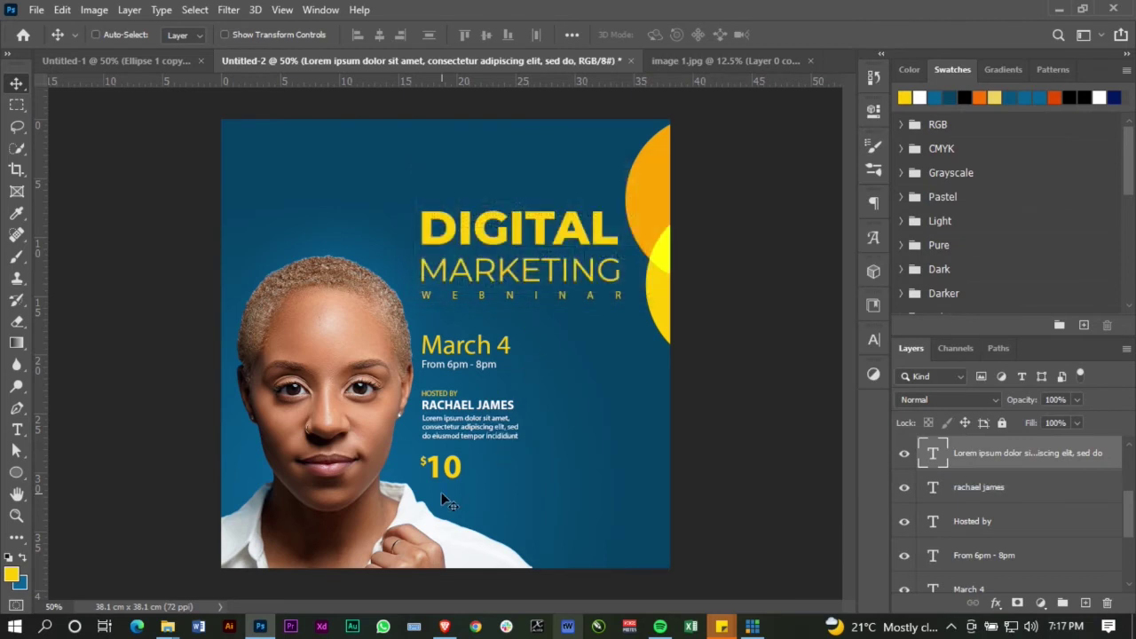
# Step: Trim the blurb to two lines ending 'consectetur adipiscing elit.' and select the $10 layers
pyautogui.press('t')
pyautogui.moveTo(506, 428); pyautogui.dragTo(553, 468)
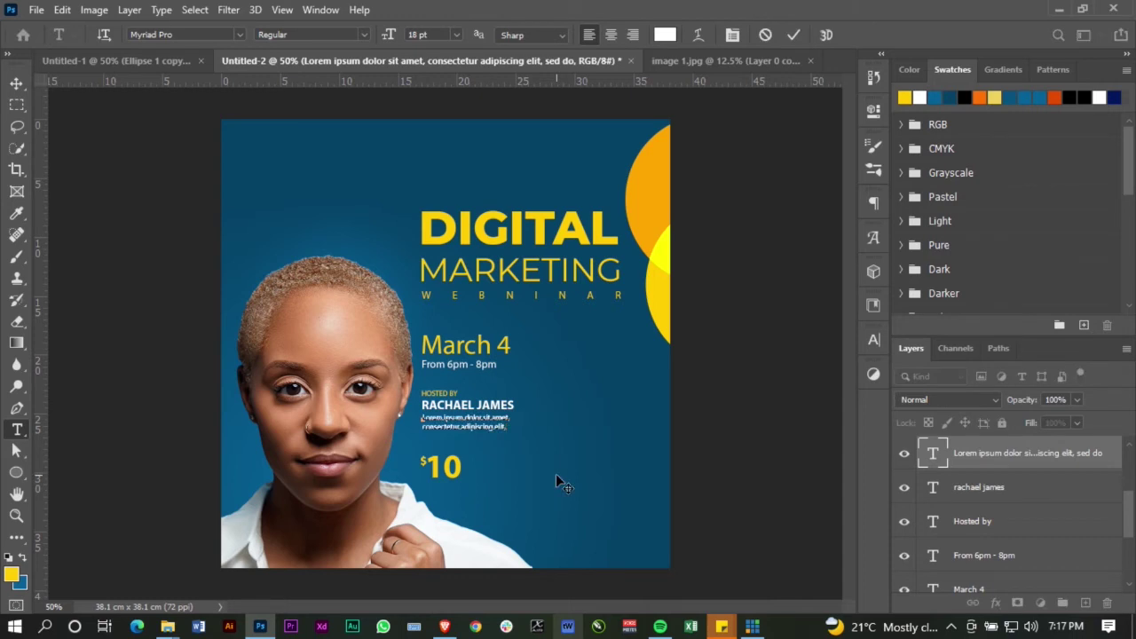
pyautogui.click(556, 475)
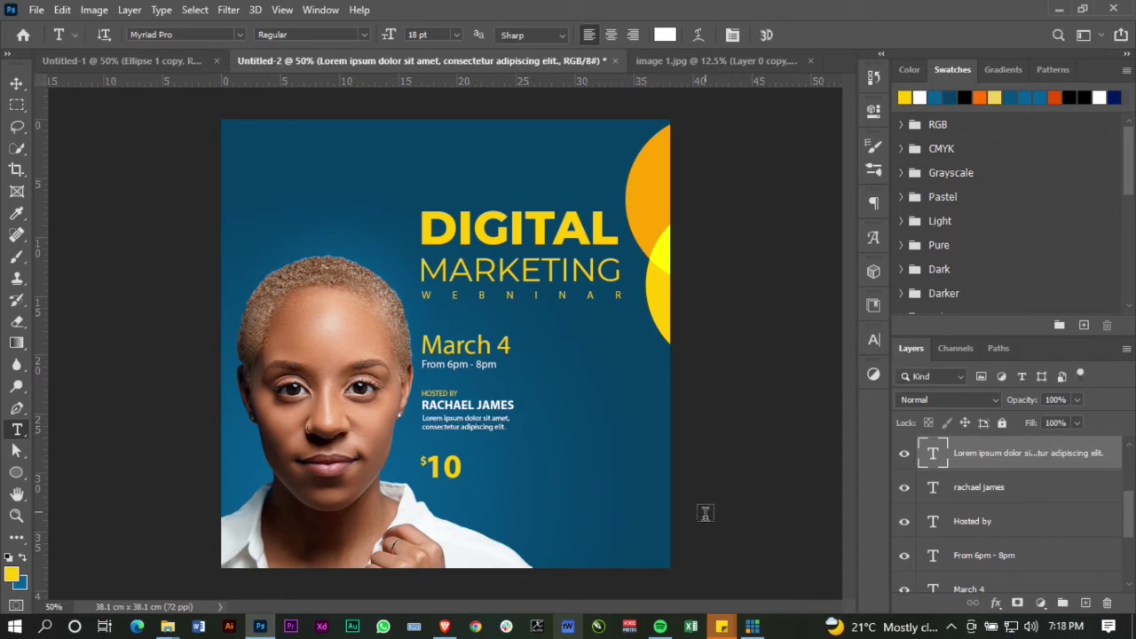
pyautogui.scroll(-2, 971, 529)
pyautogui.scroll(-2, 970, 529)
pyautogui.scroll(7, 977, 537)
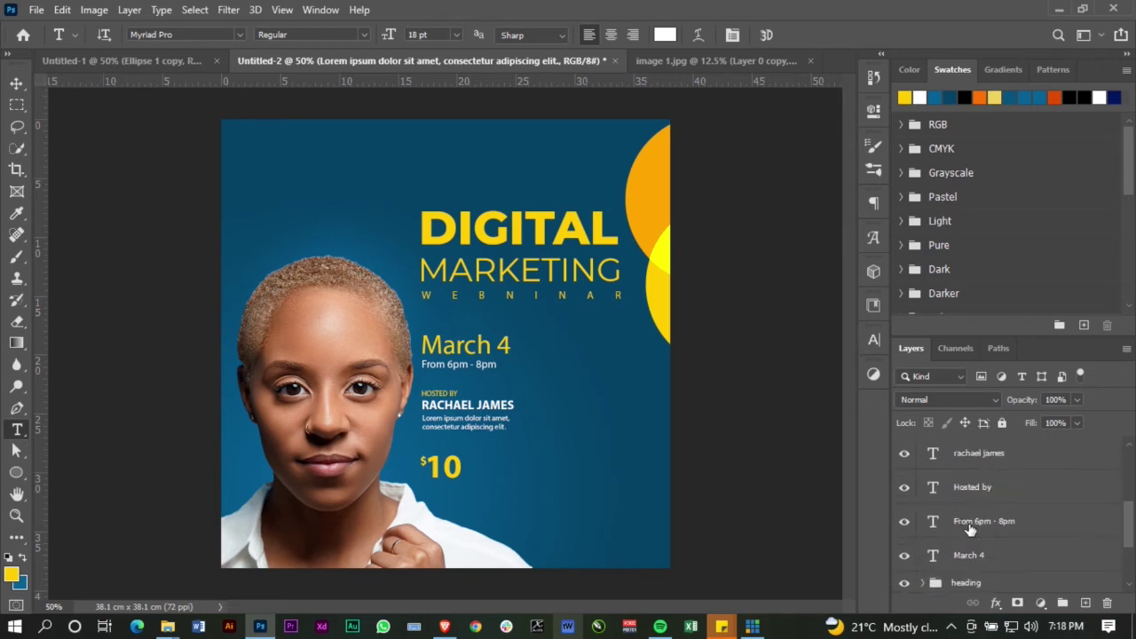
pyautogui.click(981, 525)
pyautogui.keyDown('shift'); pyautogui.click(980, 494); pyautogui.keyUp('shift')
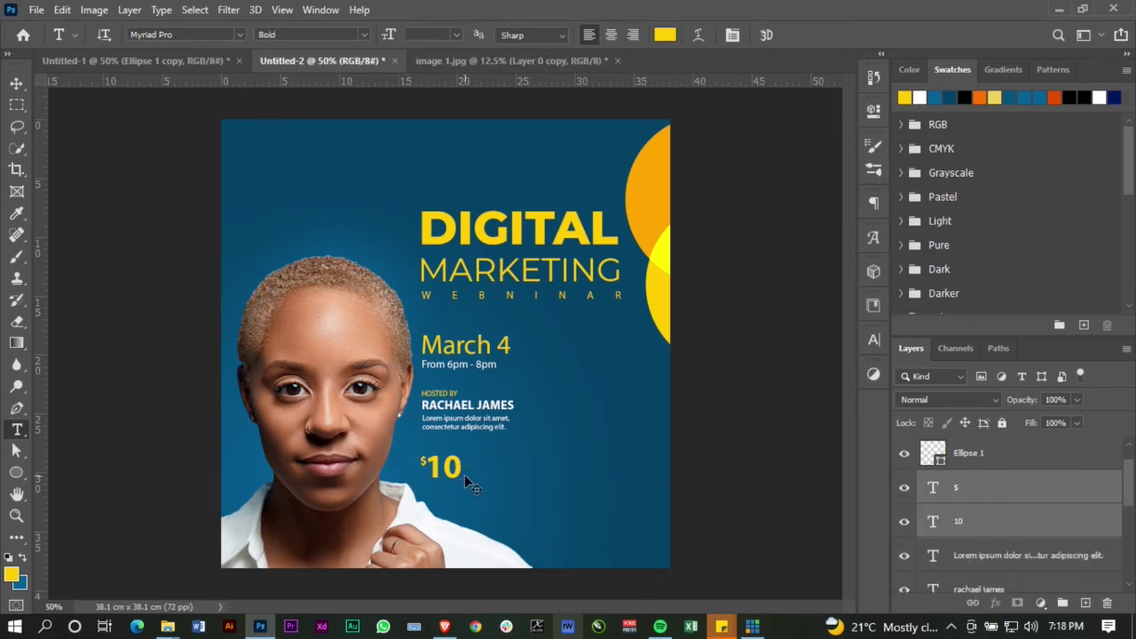
# Step: Nudge the $10 price up slightly, then switch to the Untitled-2 poster document
pyautogui.press('v')
pyautogui.moveTo(449, 477); pyautogui.dragTo(449, 473)
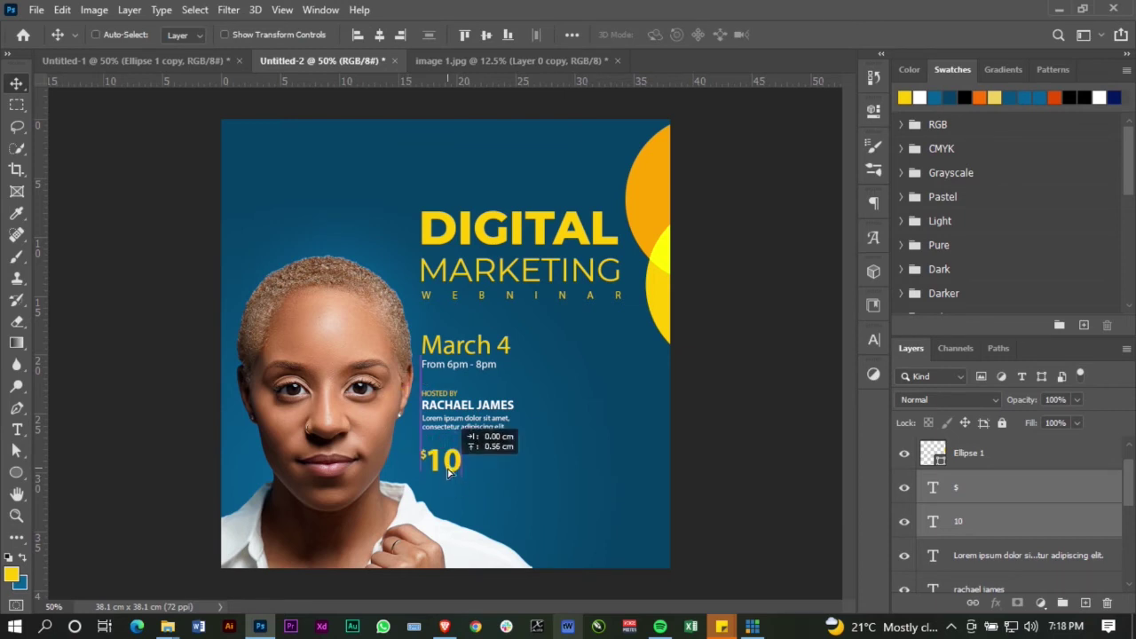
pyautogui.moveTo(449, 474); pyautogui.dragTo(450, 475)
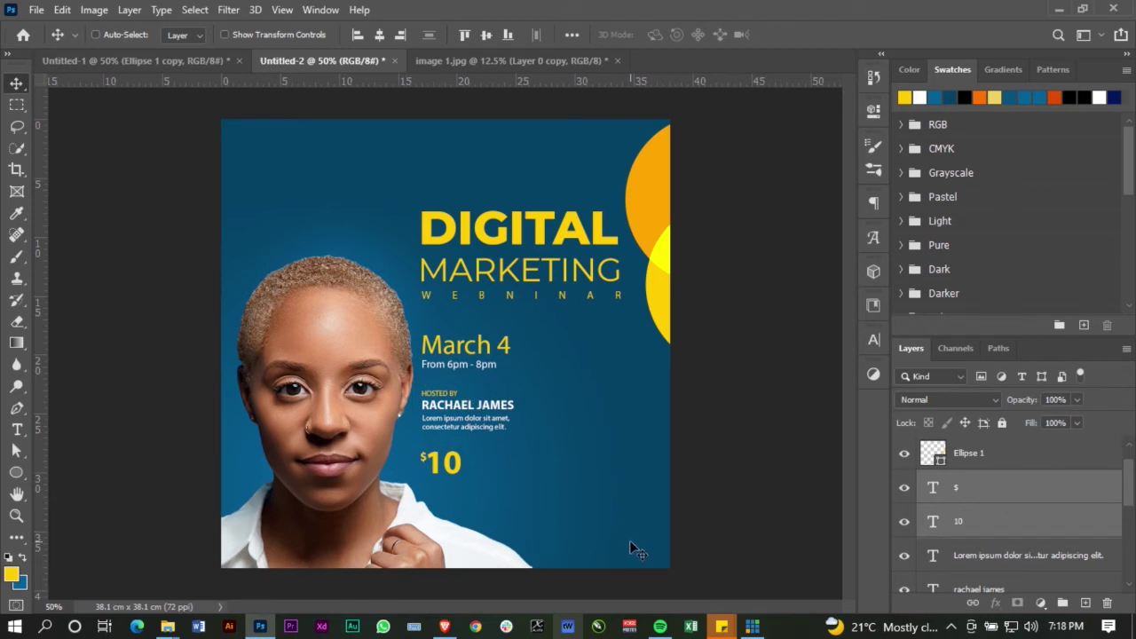
pyautogui.click(160, 59)
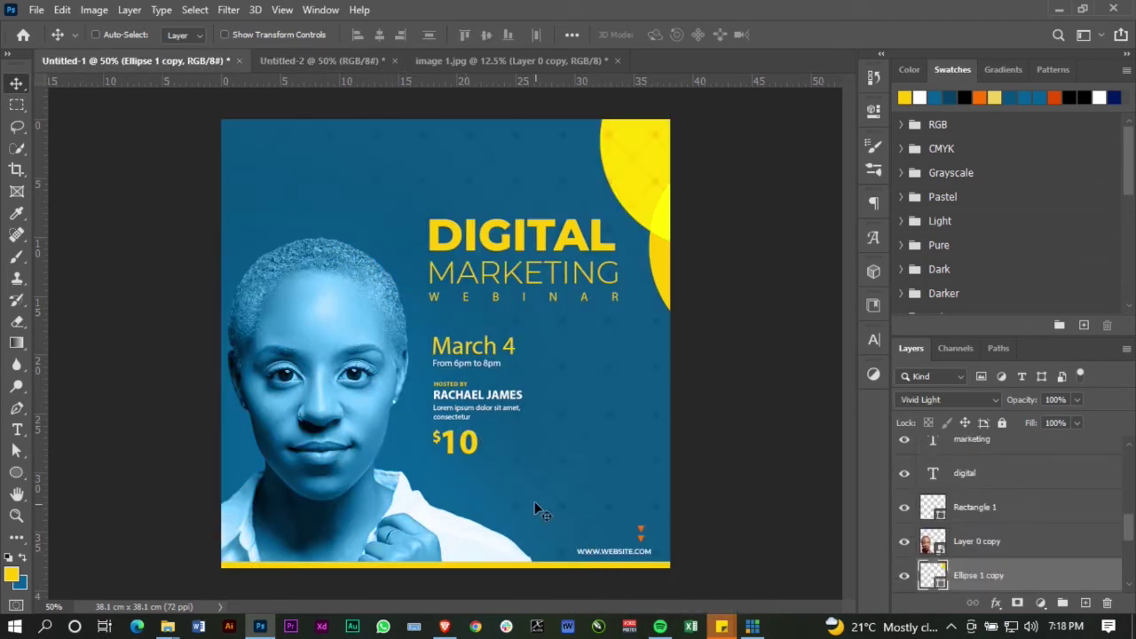
pyautogui.click(316, 60)
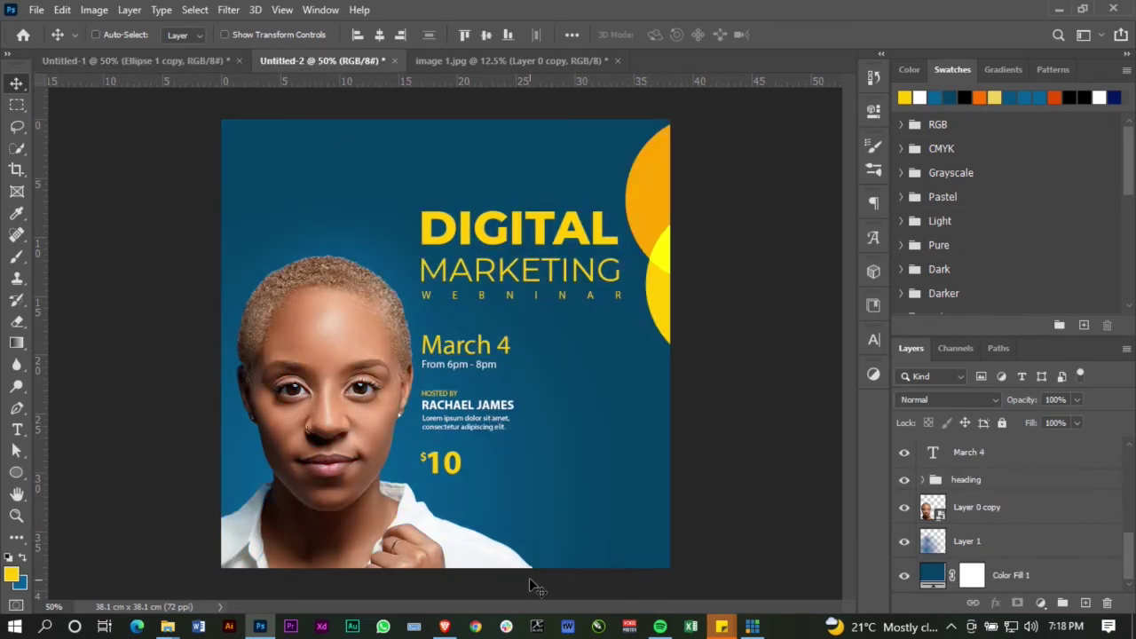
pyautogui.press('t')
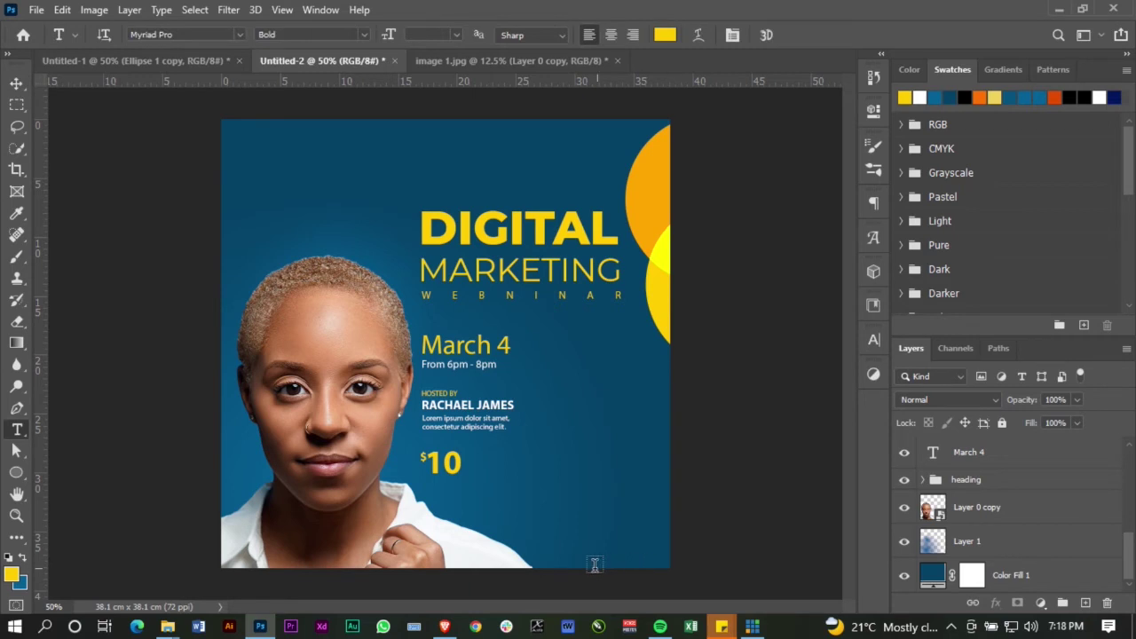
pyautogui.click(589, 552)
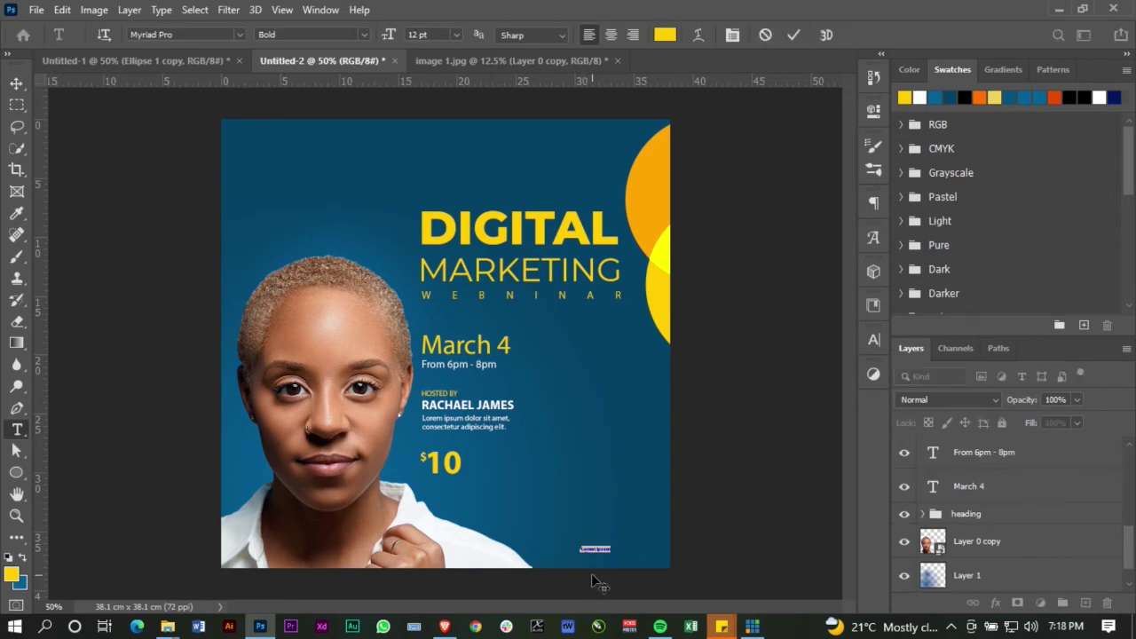
pyautogui.hotkey('ctrl', 'v')
pyautogui.click(600, 584)
pyautogui.click(920, 98)
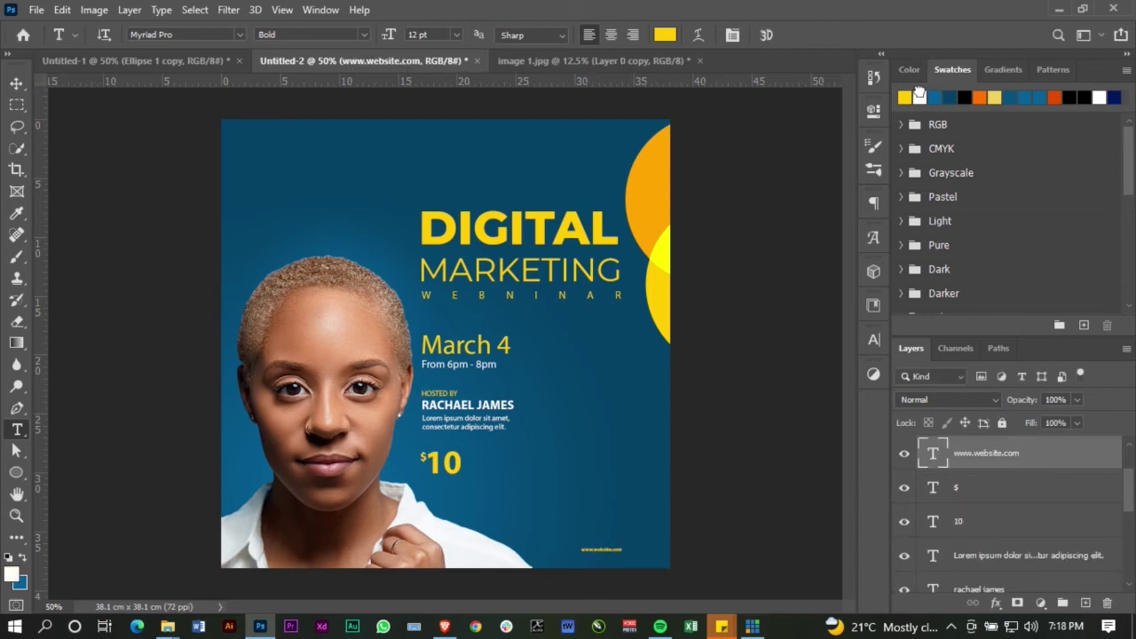
# Step: Set the website text to 20 pt and move it into the bottom-right corner
pyautogui.click(874, 340)
pyautogui.click(754, 384)
pyautogui.click(719, 521)
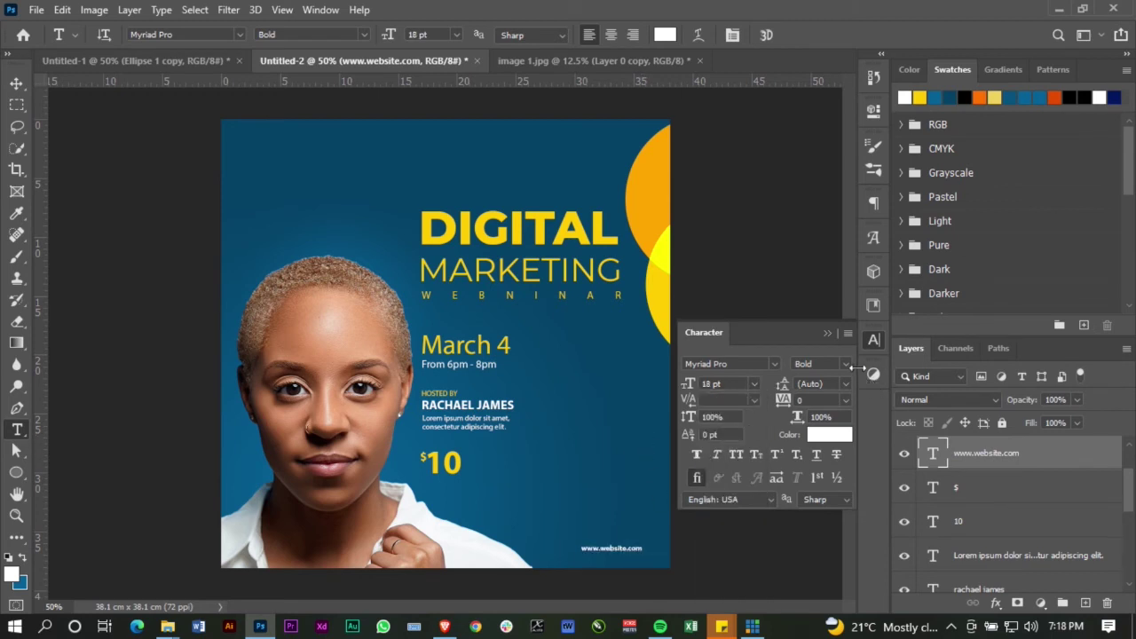
pyautogui.click(754, 383)
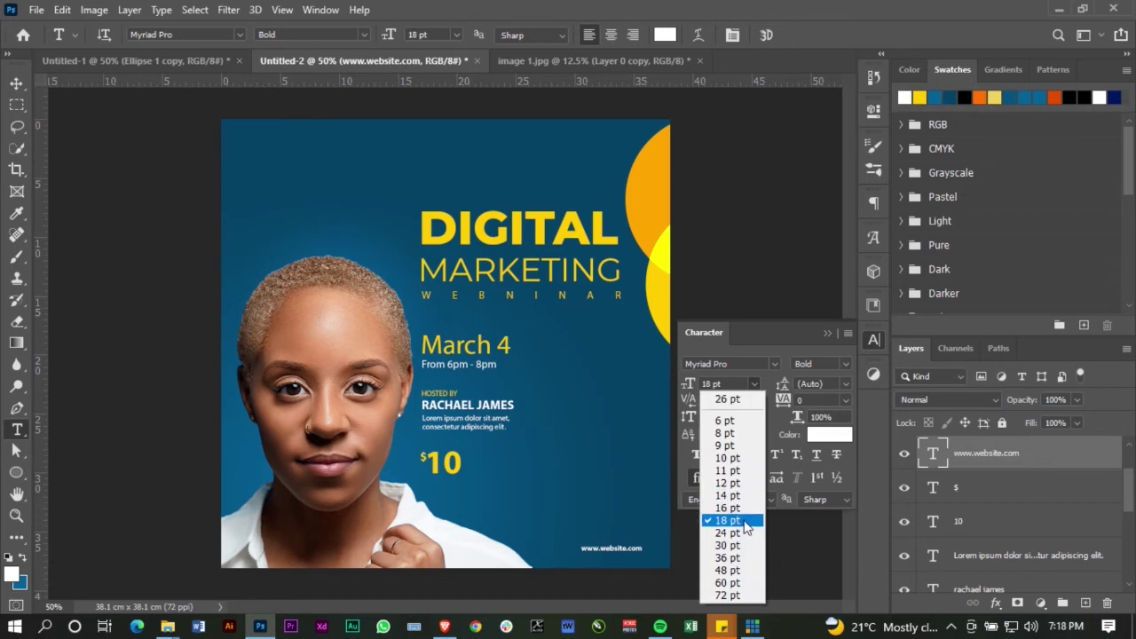
pyautogui.click(730, 386)
pyautogui.moveTo(732, 384); pyautogui.dragTo(670, 379)
pyautogui.write('20')
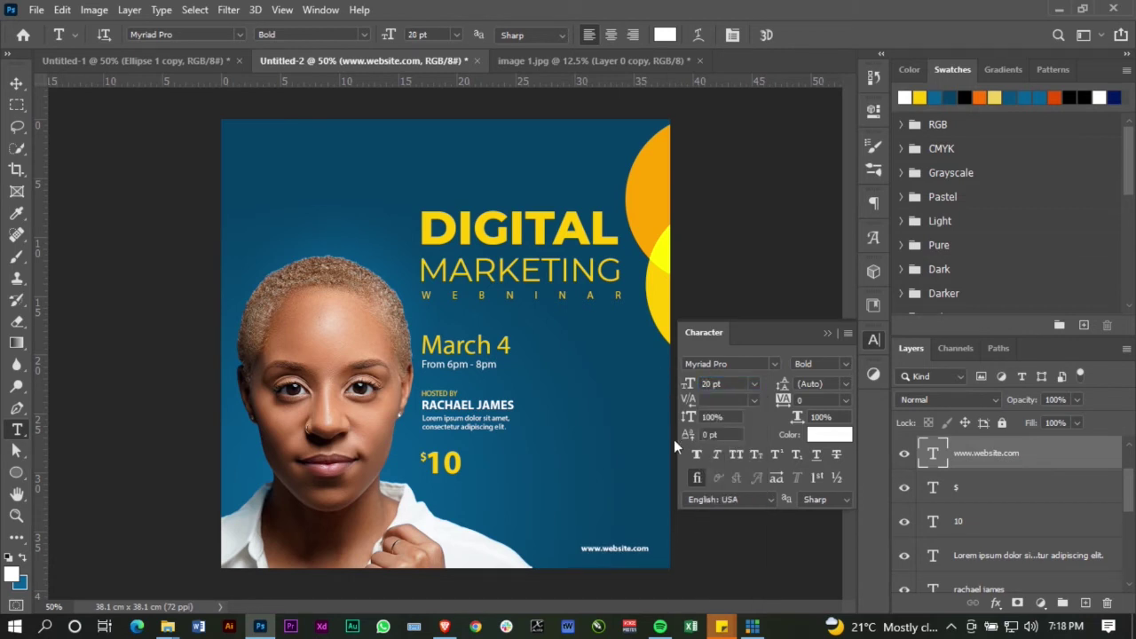
pyautogui.write('v')
pyautogui.moveTo(634, 555); pyautogui.dragTo(627, 559)
# Step: Draw a small three-sided polygon and rotate it to point downward
pyautogui.click(17, 475)
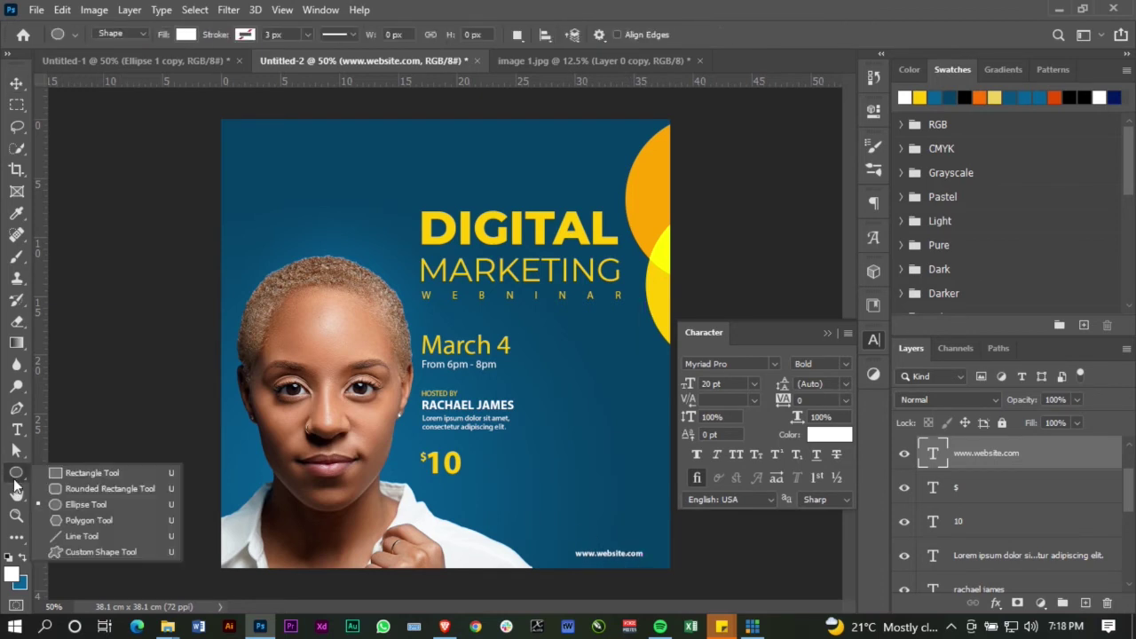
pyautogui.click(81, 521)
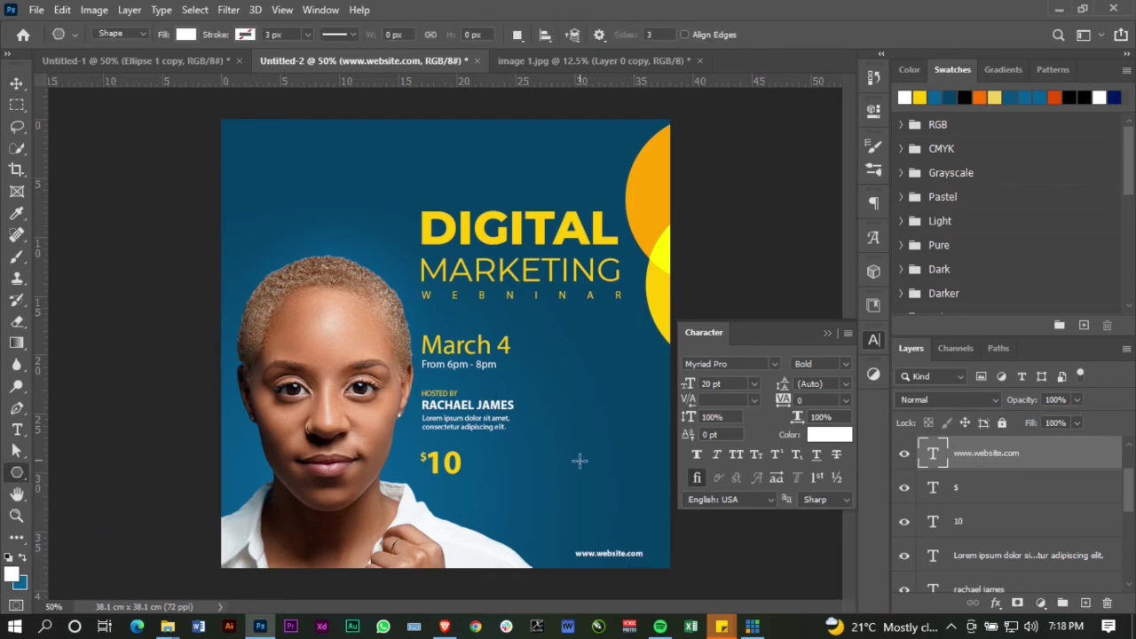
pyautogui.click(593, 507)
pyautogui.click(510, 320)
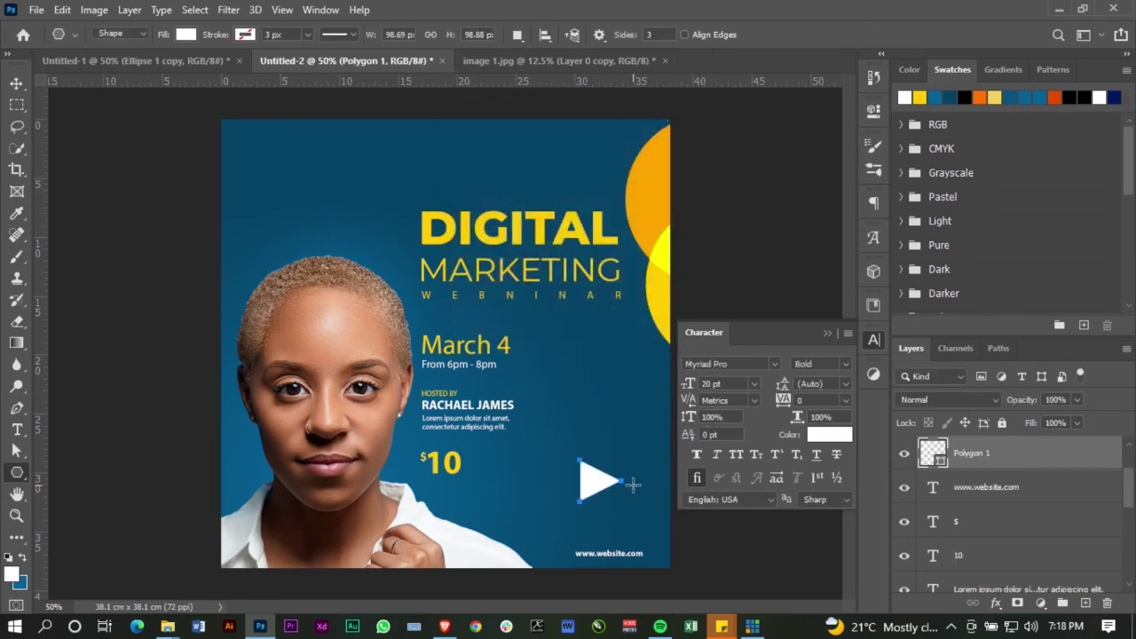
pyautogui.press('v')
pyautogui.hotkey('ctrl', 't')
pyautogui.moveTo(622, 503); pyautogui.dragTo(588, 490)
pyautogui.moveTo(609, 451); pyautogui.dragTo(613, 497)
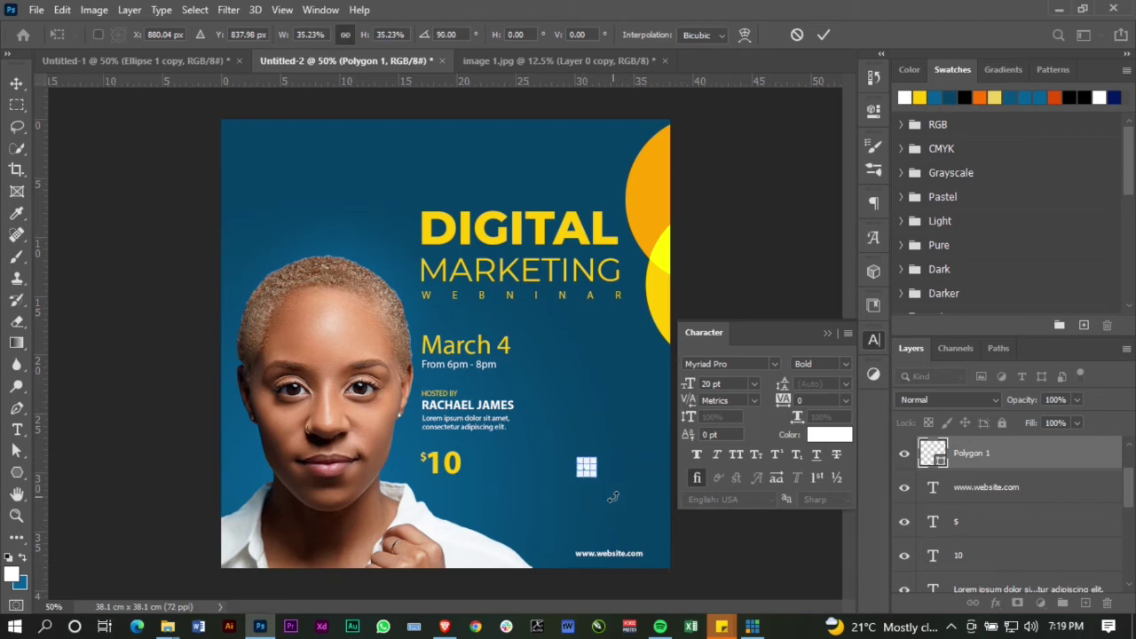
pyautogui.click(824, 35)
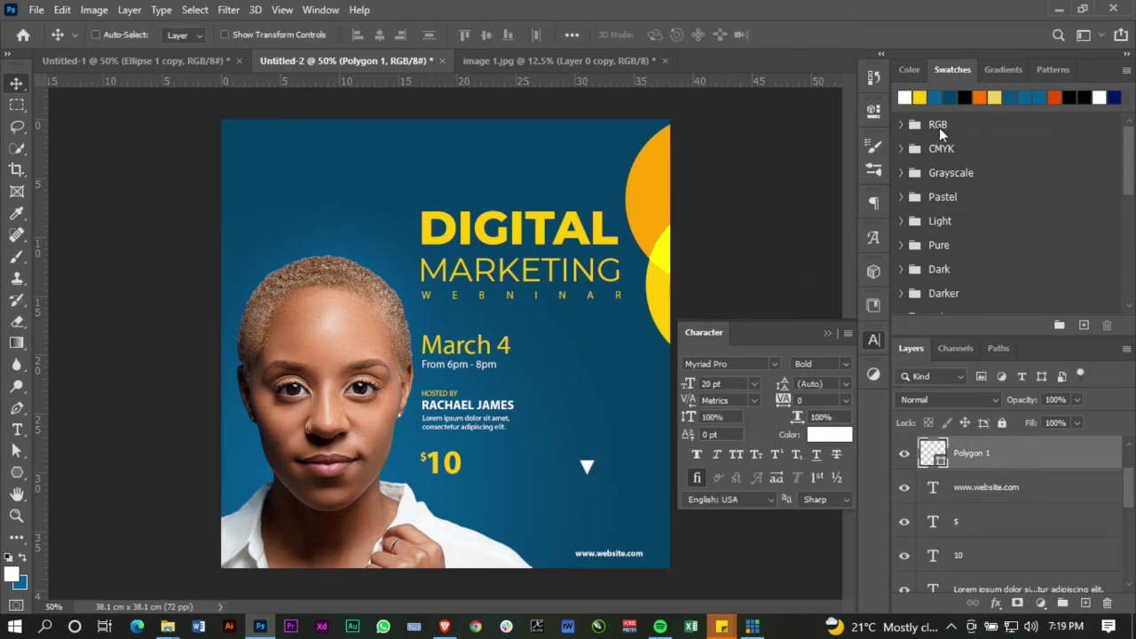
# Step: Fill the triangle orange, place it above the website text, duplicate it above, and group both
pyautogui.click(982, 98)
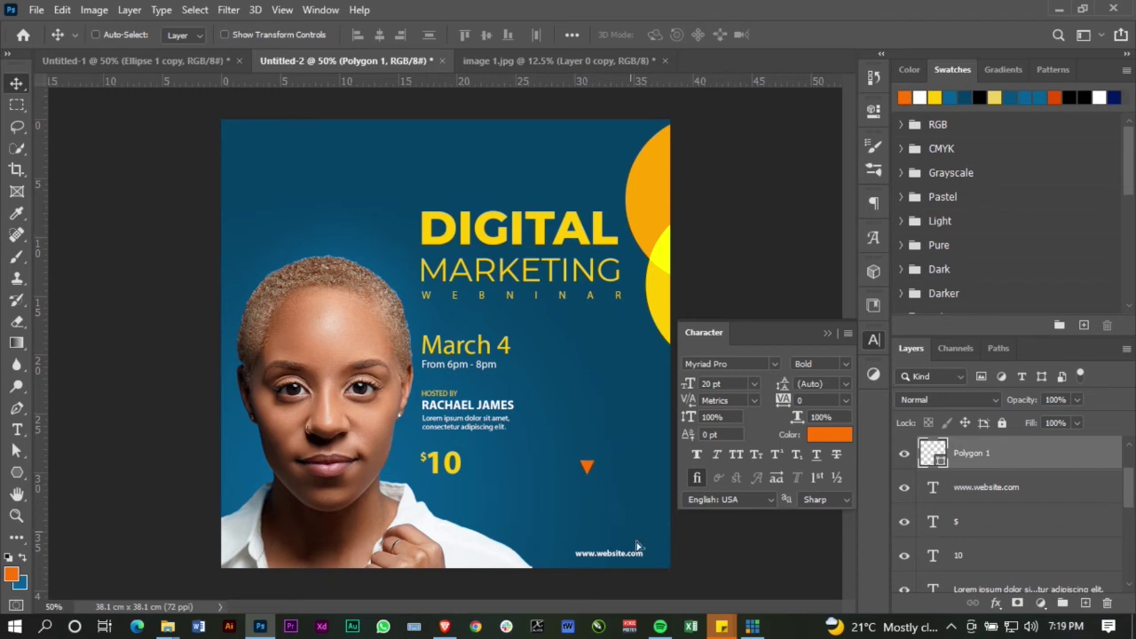
pyautogui.moveTo(636, 546); pyautogui.dragTo(611, 546)
pyautogui.moveTo(613, 550); pyautogui.dragTo(619, 550)
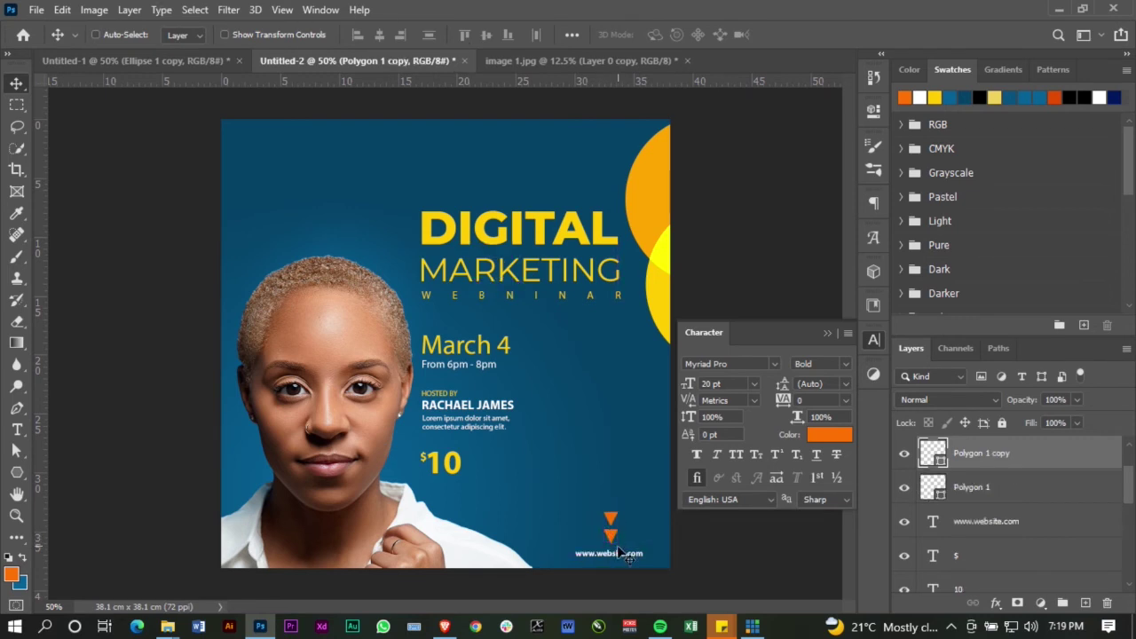
pyautogui.keyDown('shift'); pyautogui.click(982, 503); pyautogui.keyUp('shift')
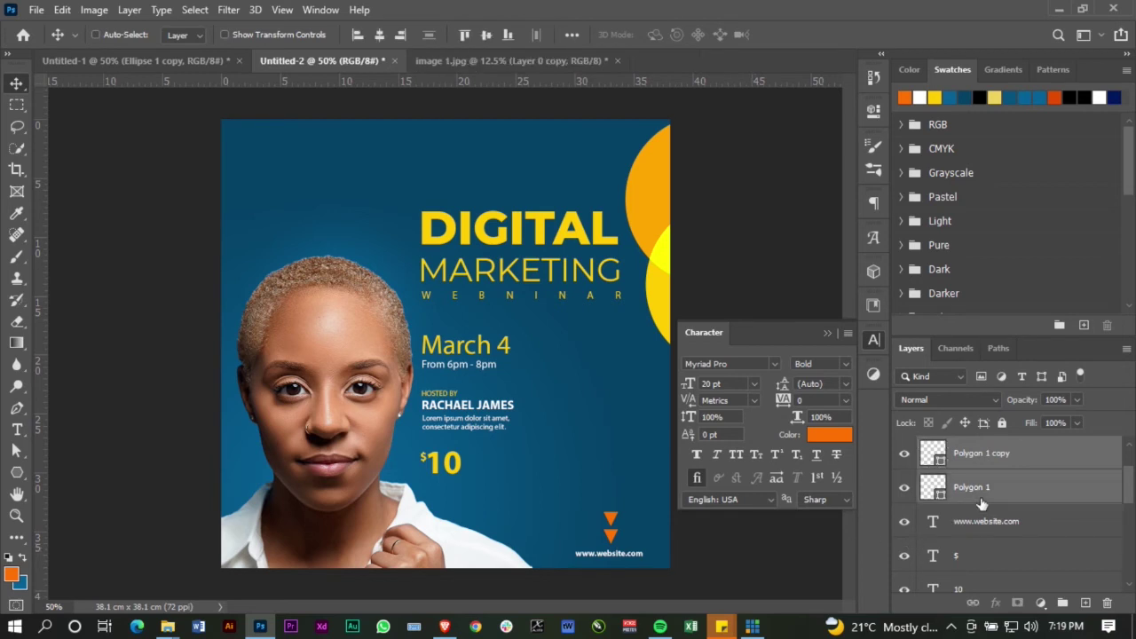
pyautogui.hotkey('ctrl', 'g')
# Step: Name the group 'arrows' and scale it down to about half size
pyautogui.doubleClick(966, 447)
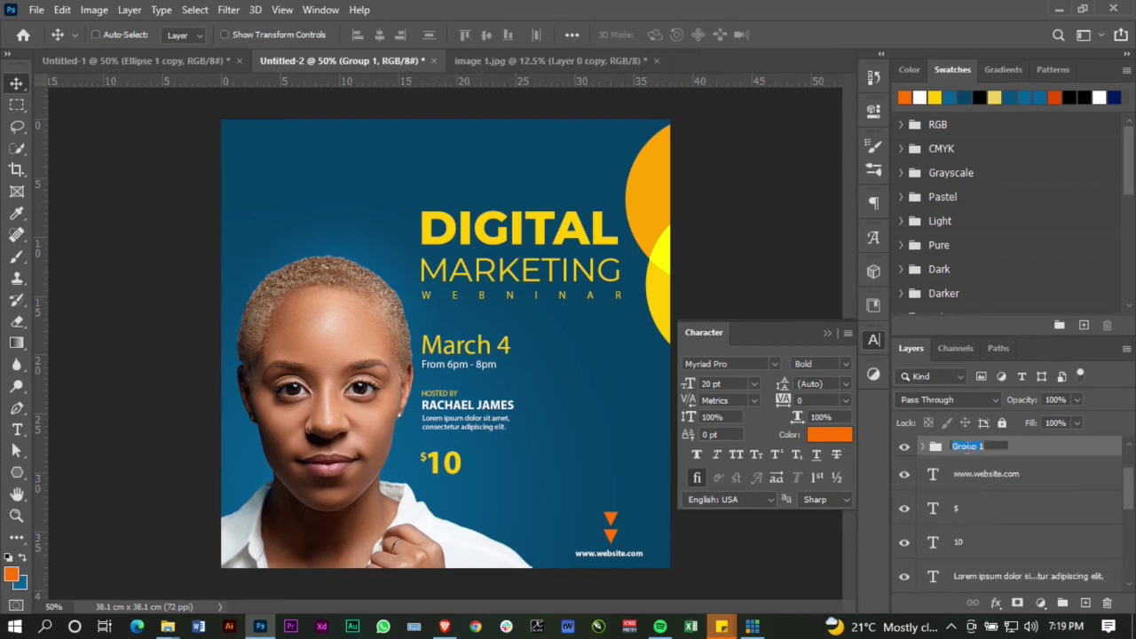
pyautogui.press('Return')
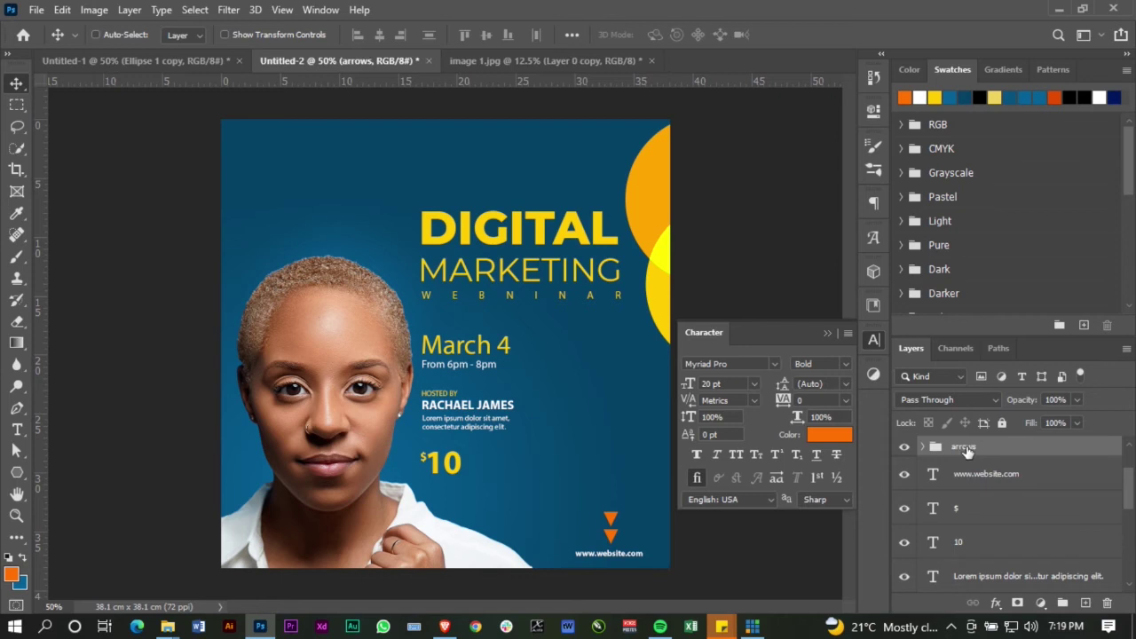
pyautogui.hotkey('ctrl', 't')
pyautogui.moveTo(619, 509)
pyautogui.mouseDown()
pyautogui.moveTo(631, 497)
pyautogui.moveTo(618, 512)
pyautogui.mouseUp()
pyautogui.press('Return')
pyautogui.click(826, 332)
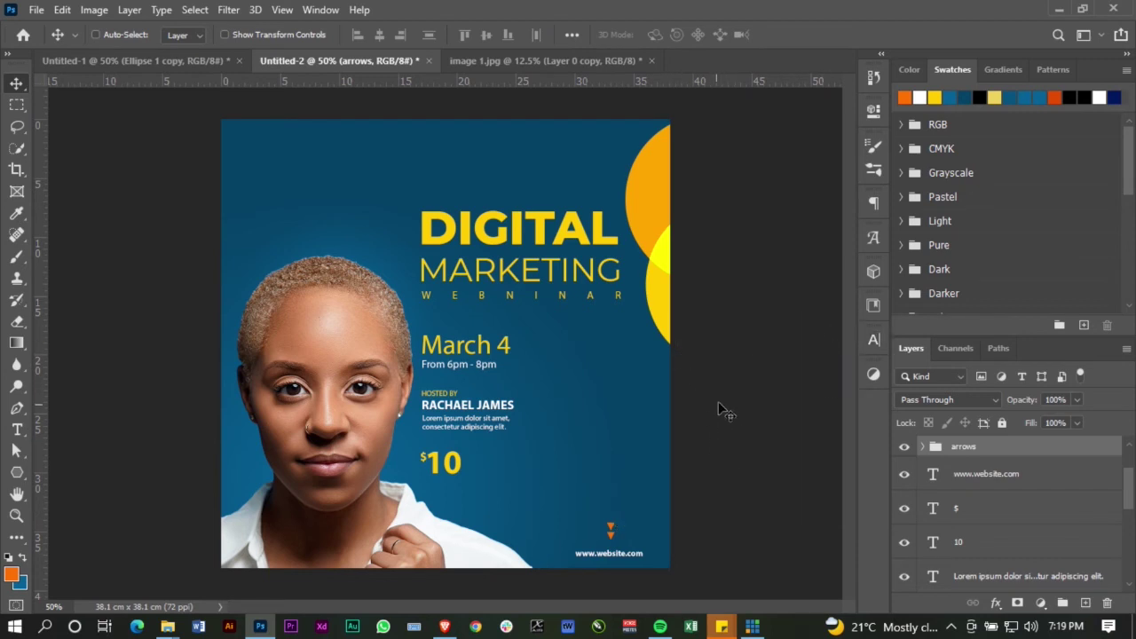
# Step: Set the woman's photo layer to Luminosity blend mode to tint it blue
pyautogui.press('ctrl')
pyautogui.keyDown('ctrl'); pyautogui.click(313, 325); pyautogui.keyUp('ctrl')
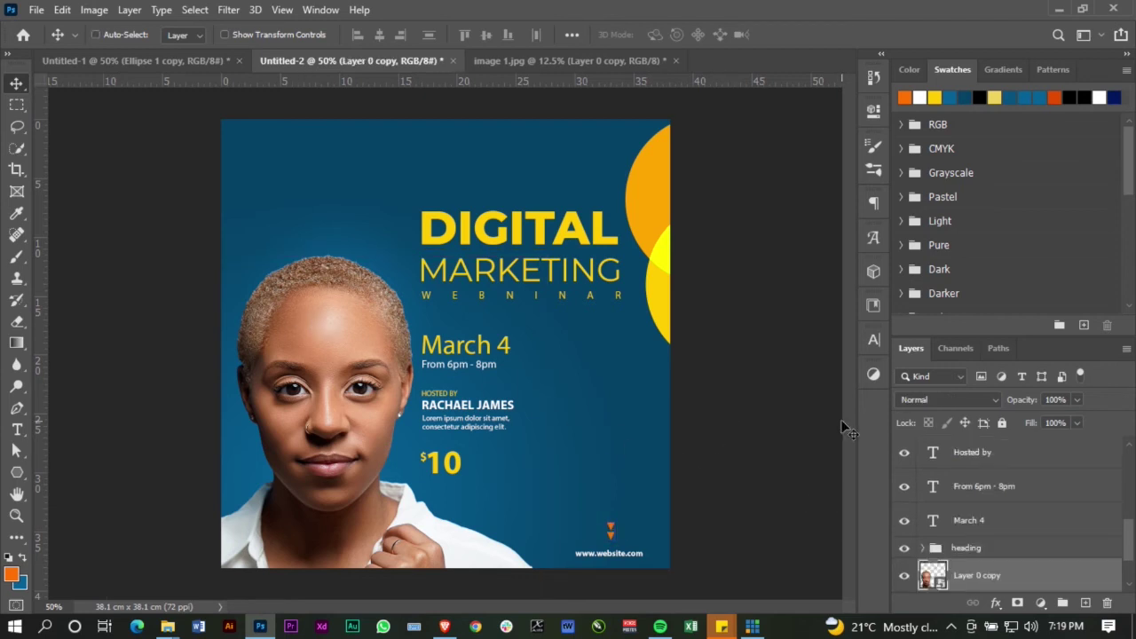
pyautogui.click(937, 403)
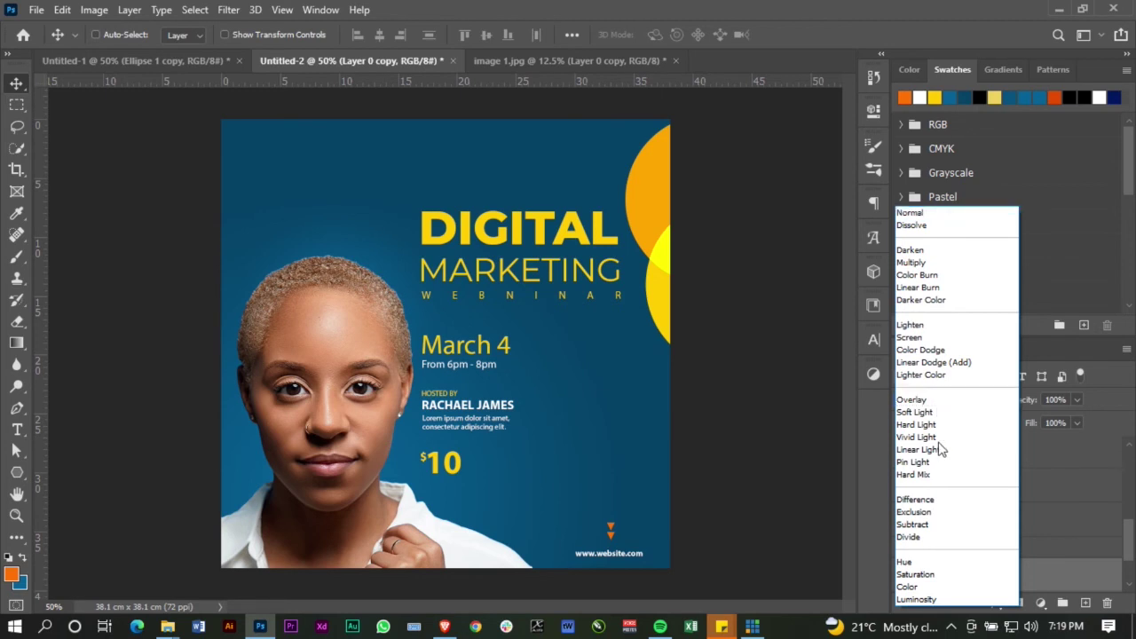
pyautogui.click(927, 601)
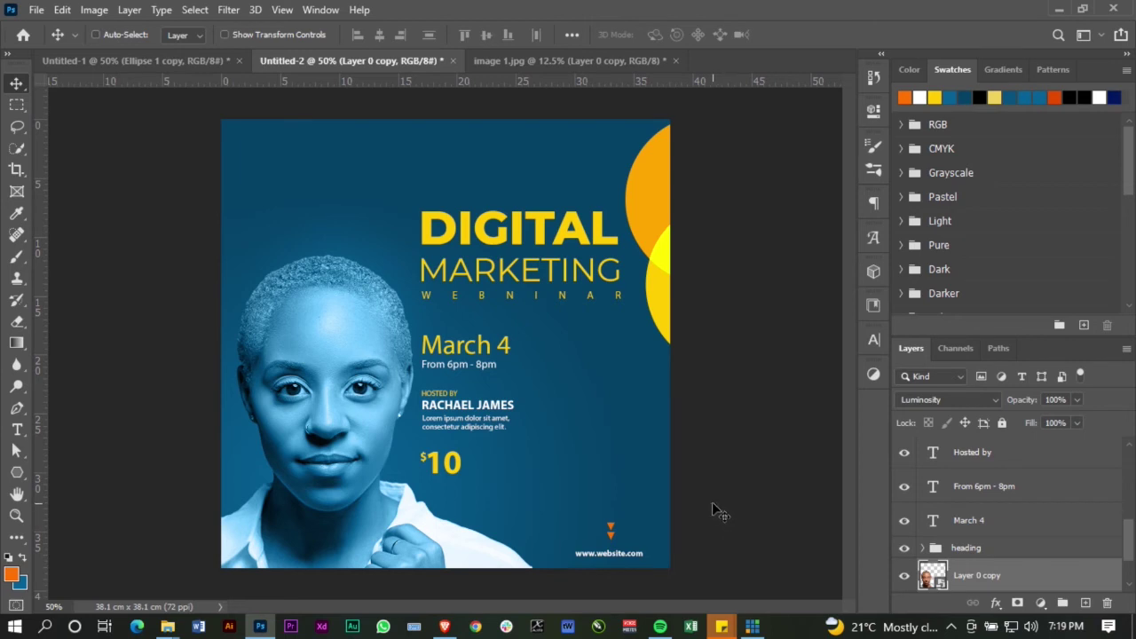
pyautogui.scroll(-2, 973, 565)
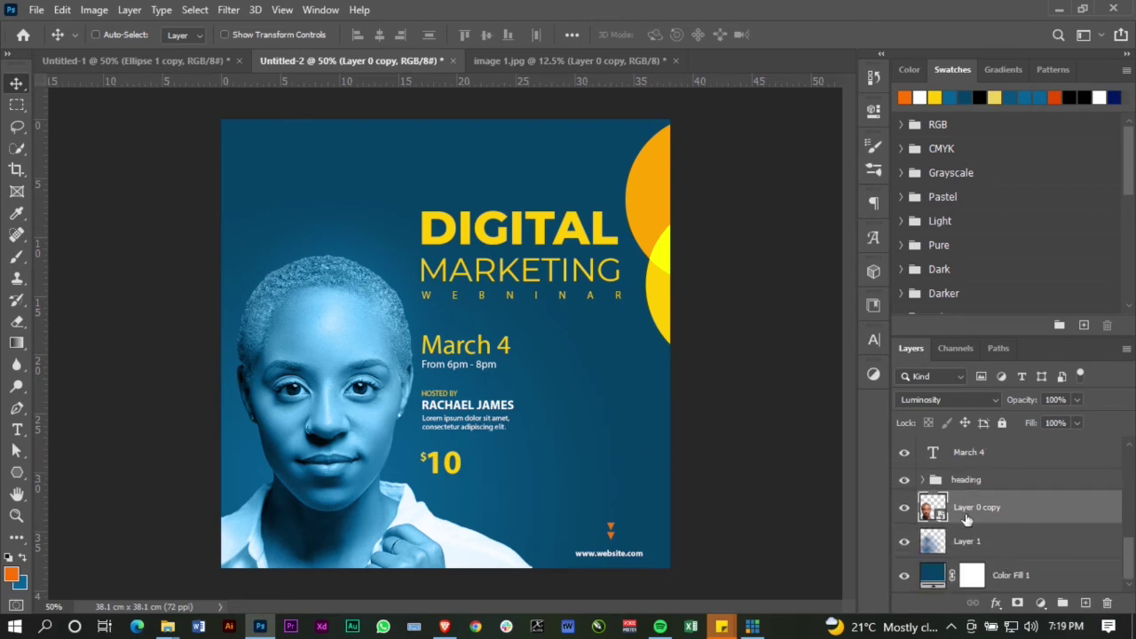
# Step: Draw a large yellow triangle over the poster's upper left and send it behind the photo
pyautogui.press('m')
pyautogui.press('u')
pyautogui.hotkey('shift', 'u')
pyautogui.moveTo(256, 270); pyautogui.dragTo(336, 393)
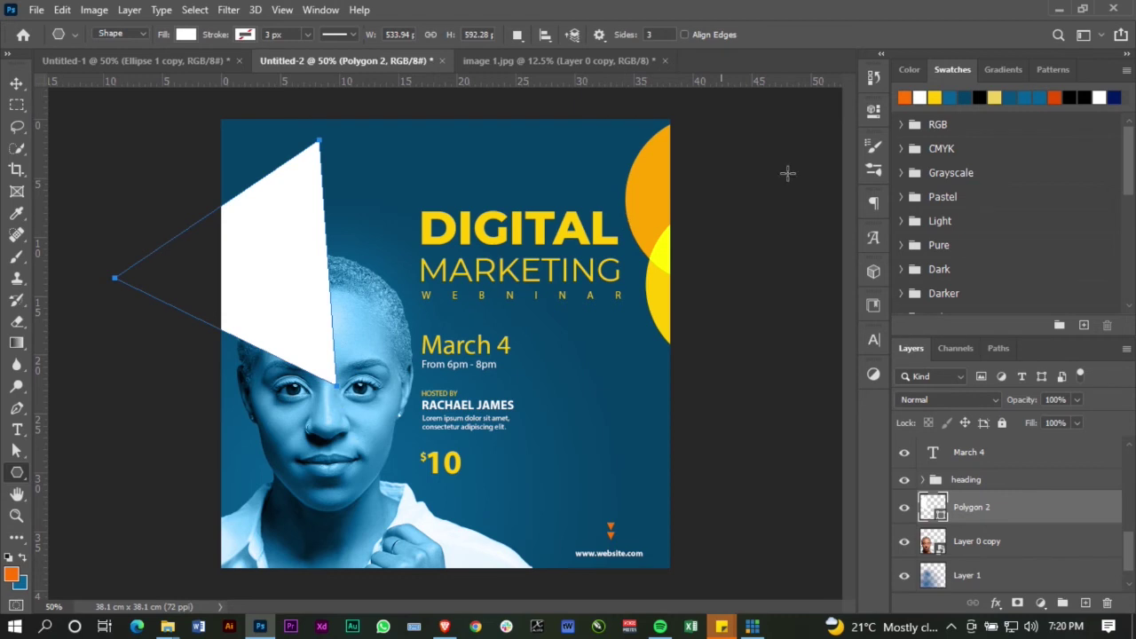
pyautogui.click(936, 96)
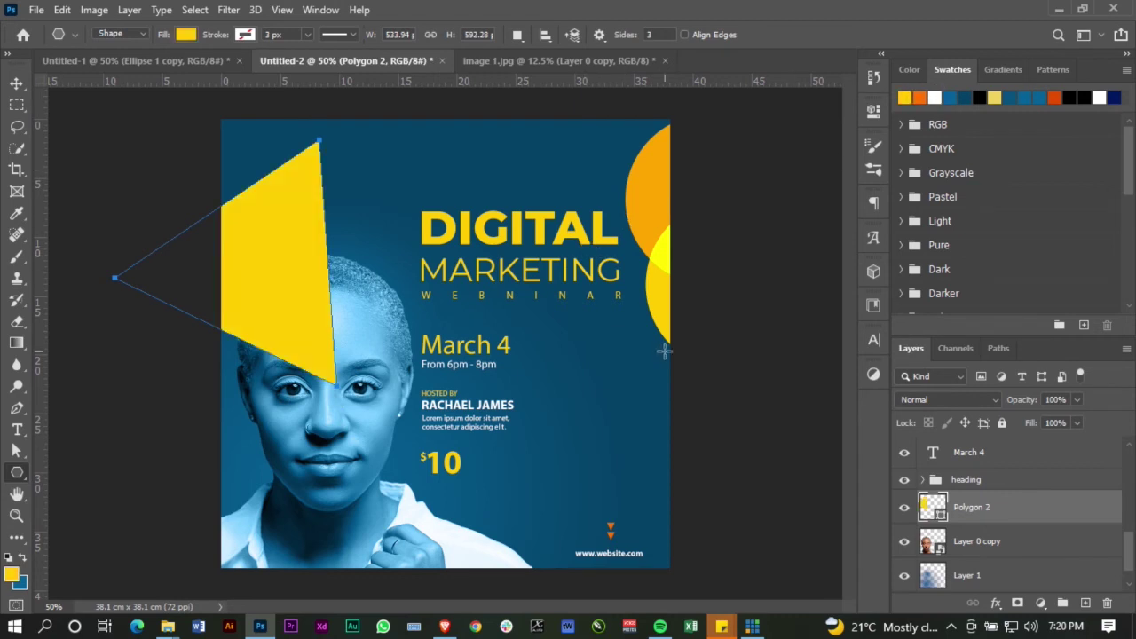
pyautogui.press('v')
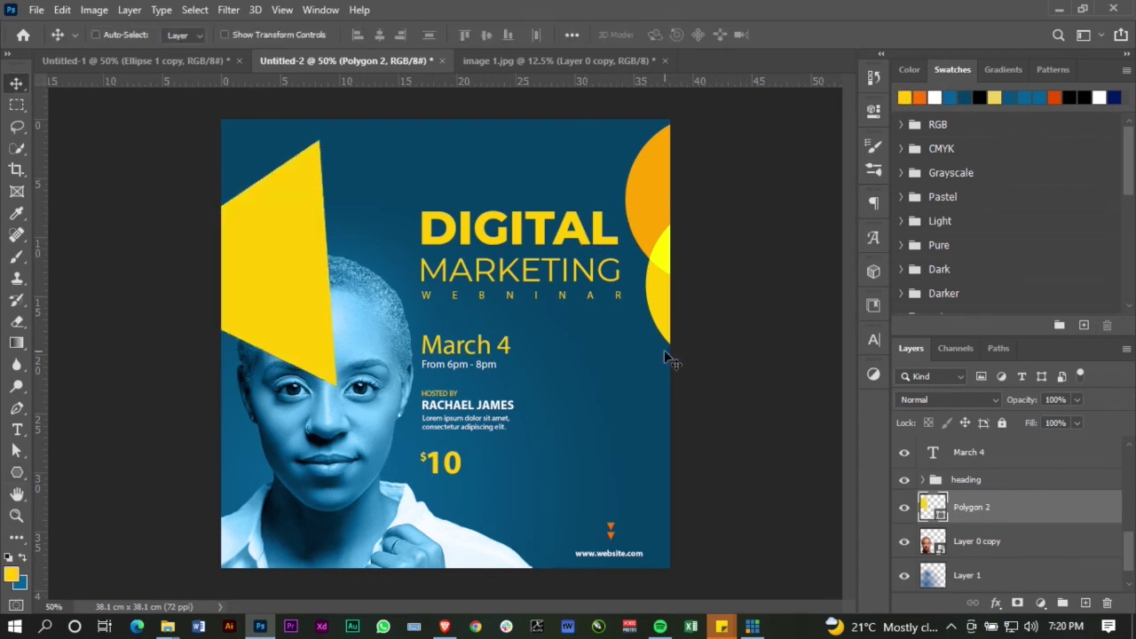
pyautogui.hotkey('ctrl', '[')
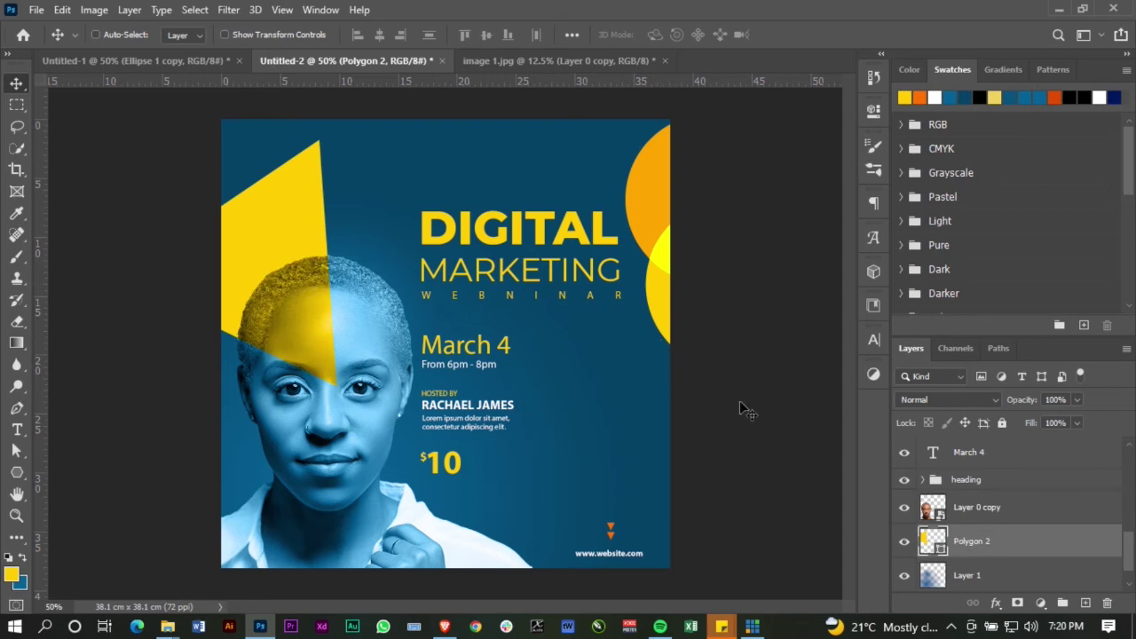
# Step: Lock the woman's photo layer, keeping its original position
pyautogui.click(948, 508)
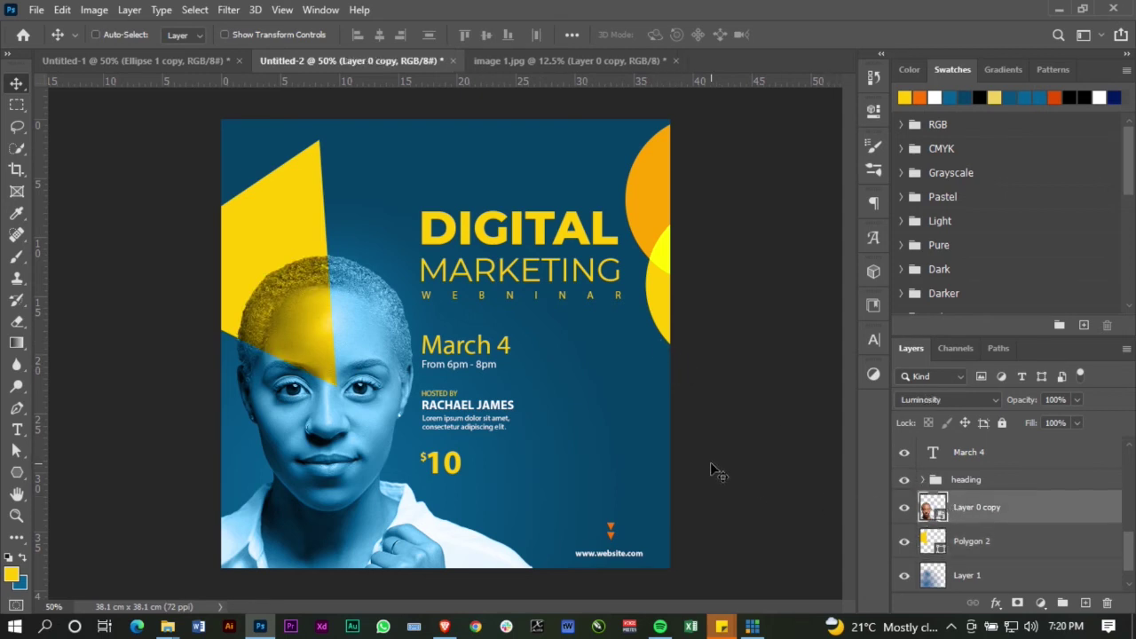
pyautogui.moveTo(272, 277); pyautogui.dragTo(255, 233)
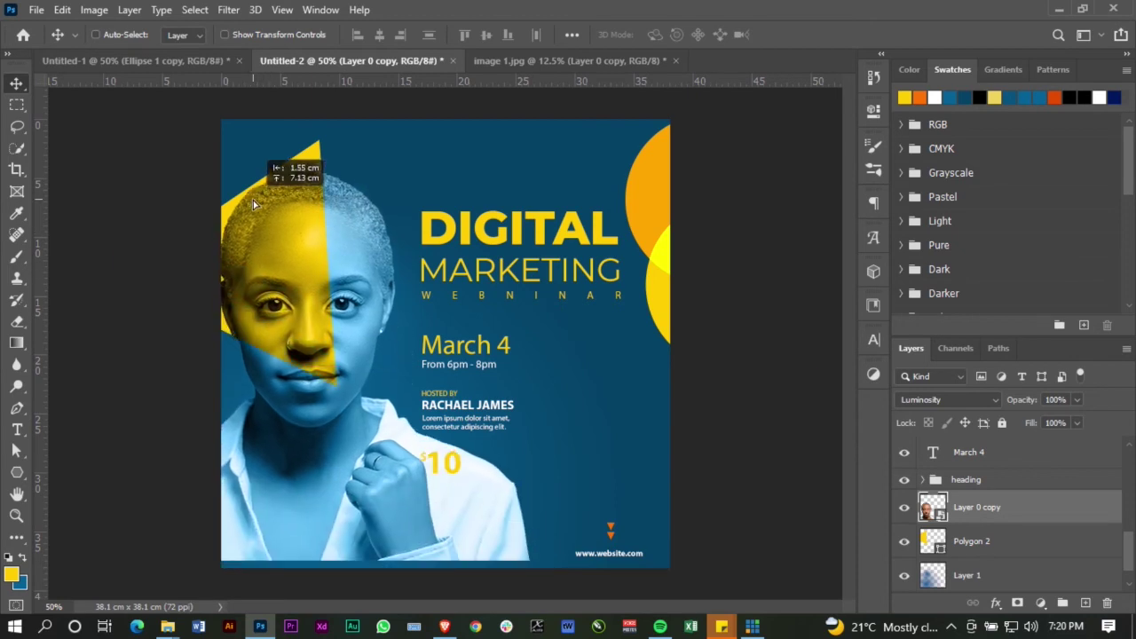
pyautogui.hotkey('ctrl', 'z')
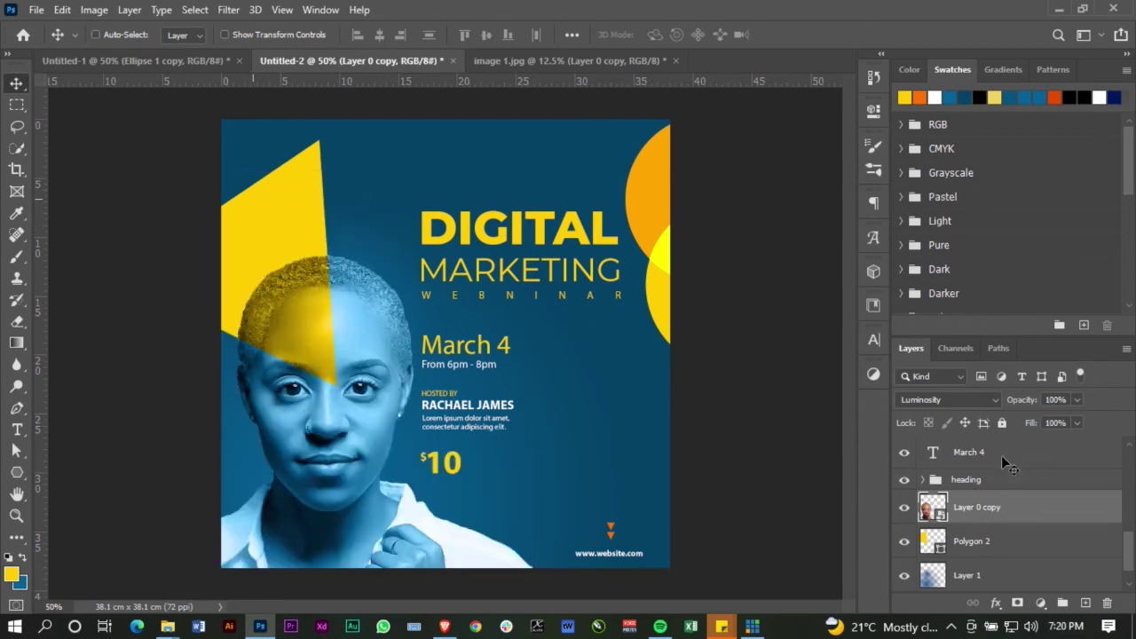
pyautogui.click(1003, 422)
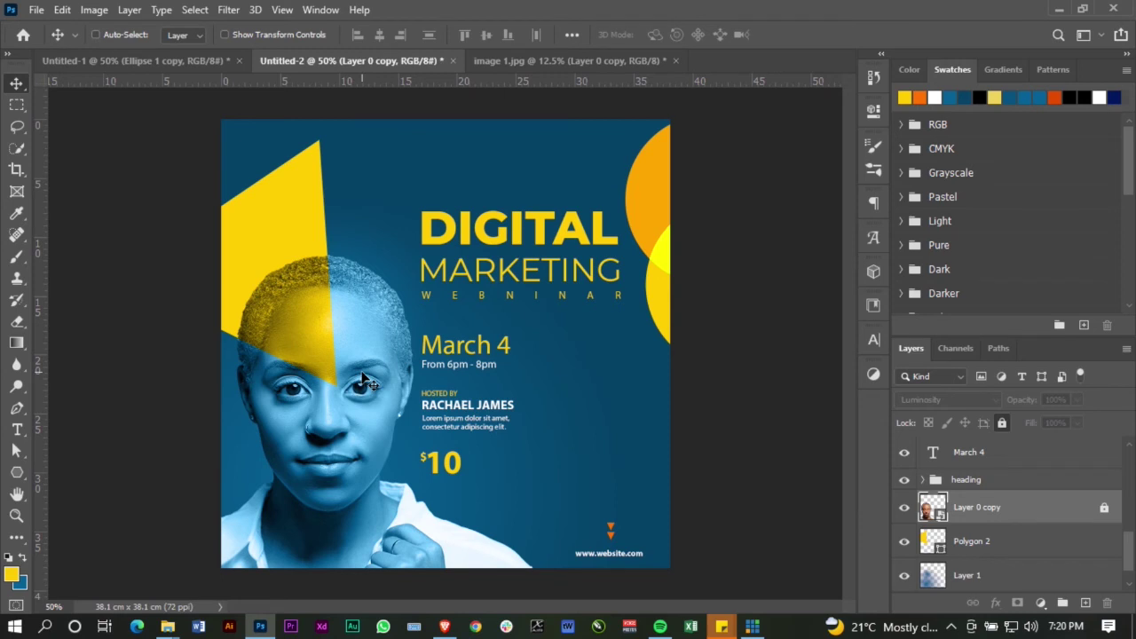
# Step: Delete the yellow polygon layer that overlapped the face
pyautogui.click(972, 542)
pyautogui.moveTo(287, 318); pyautogui.dragTo(264, 468)
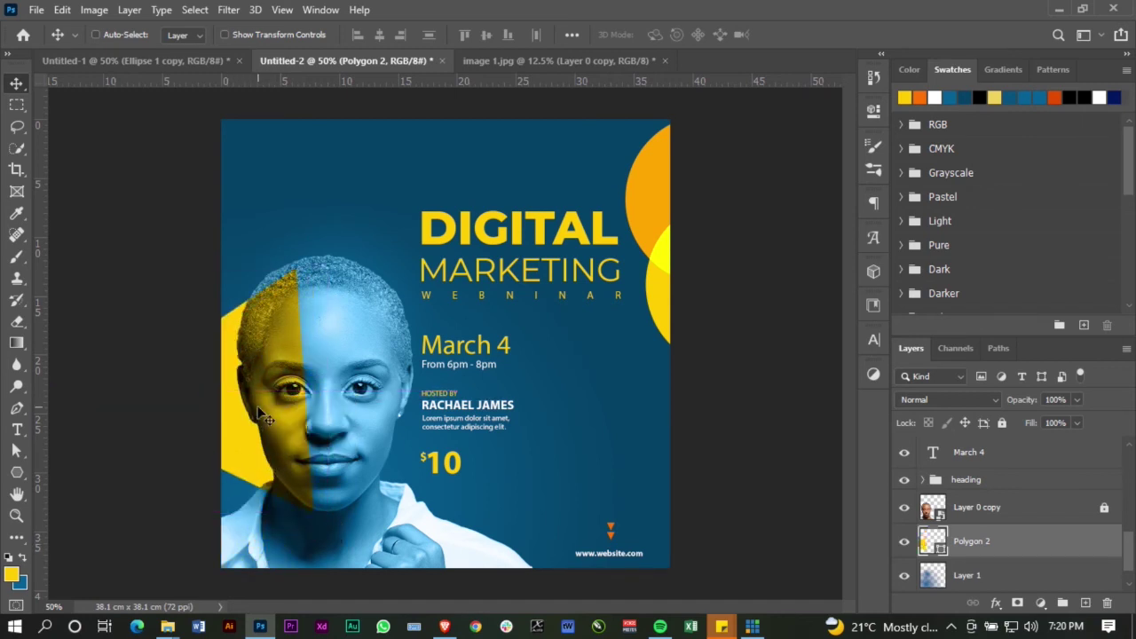
pyautogui.press('Delete')
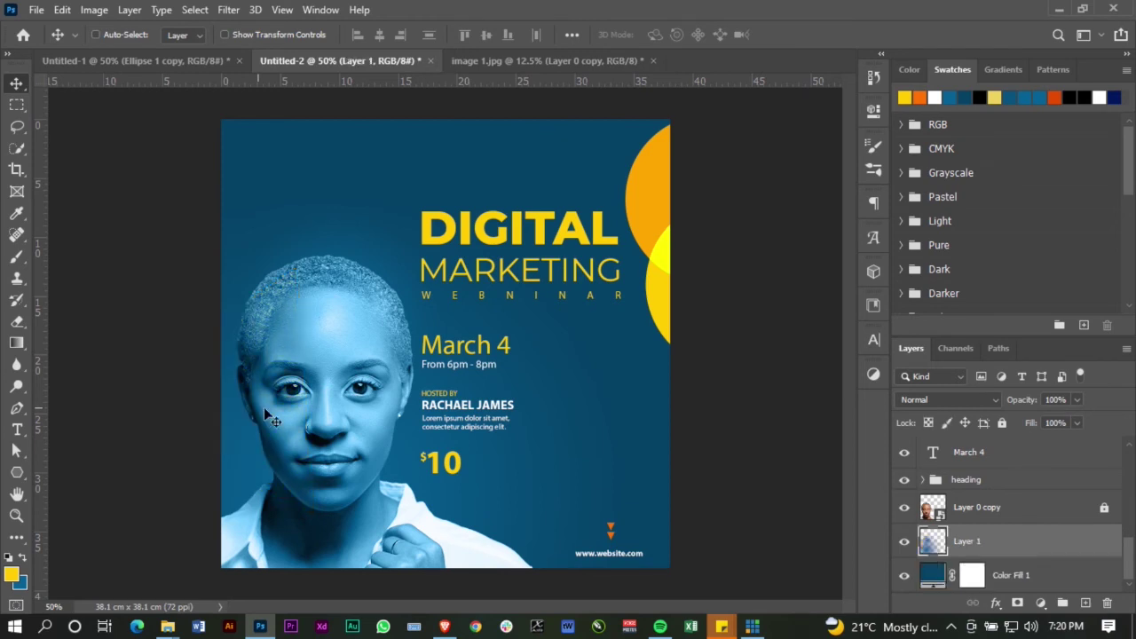
# Step: Draw a tall yellow 342 × 1186 px rectangle down the poster's left edge
pyautogui.click(996, 517)
pyautogui.press('u')
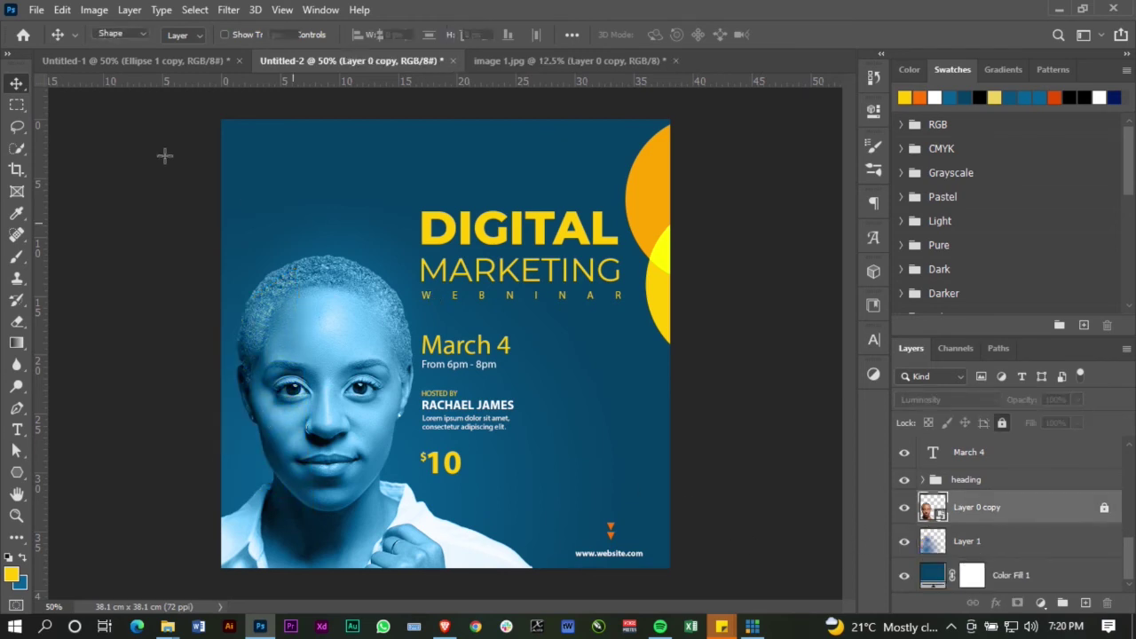
pyautogui.rightClick(10, 475)
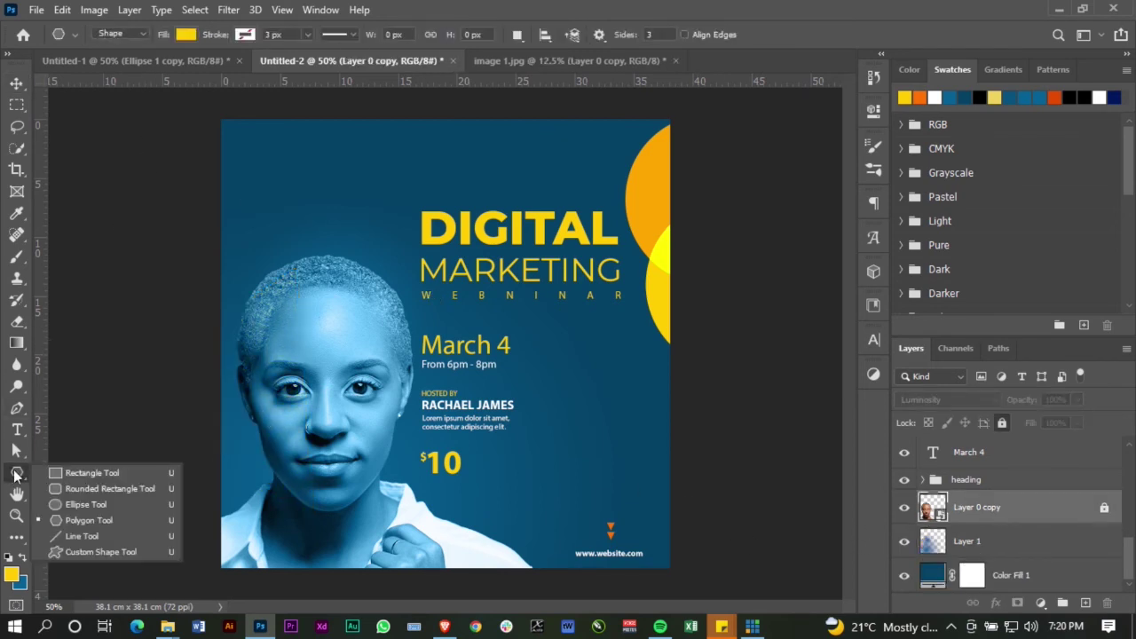
pyautogui.click(103, 473)
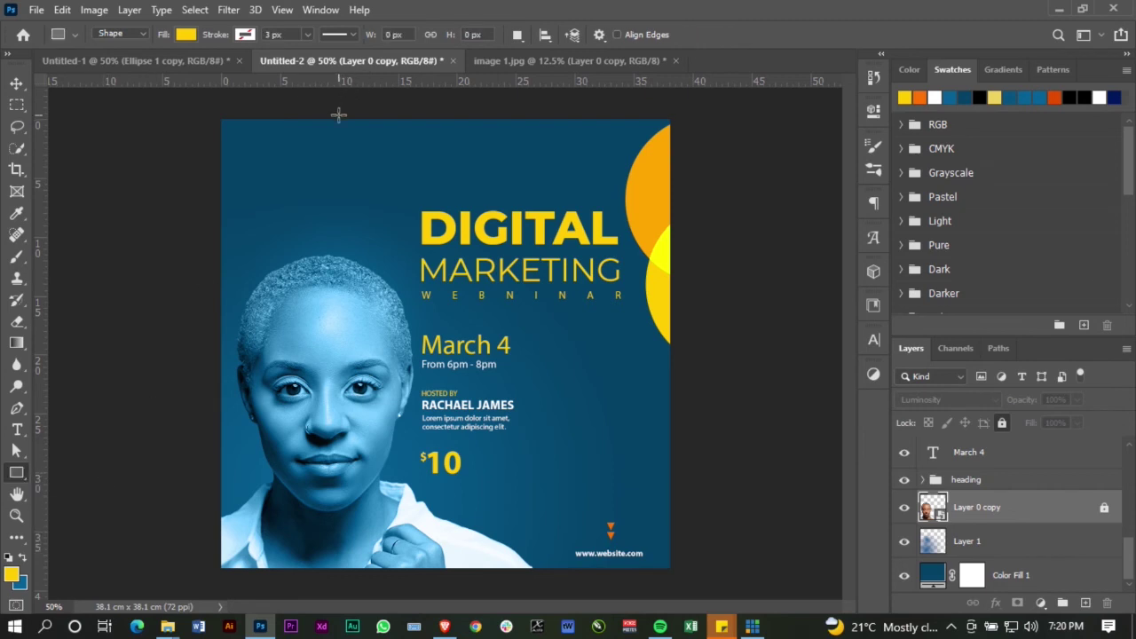
pyautogui.moveTo(334, 108); pyautogui.dragTo(192, 597)
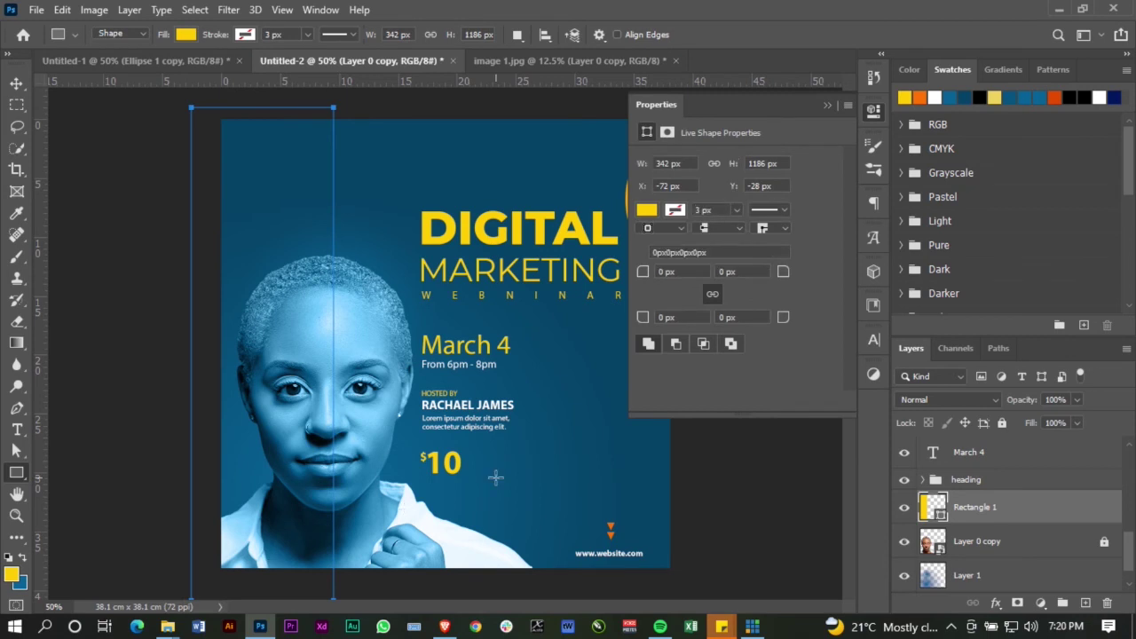
pyautogui.press('v')
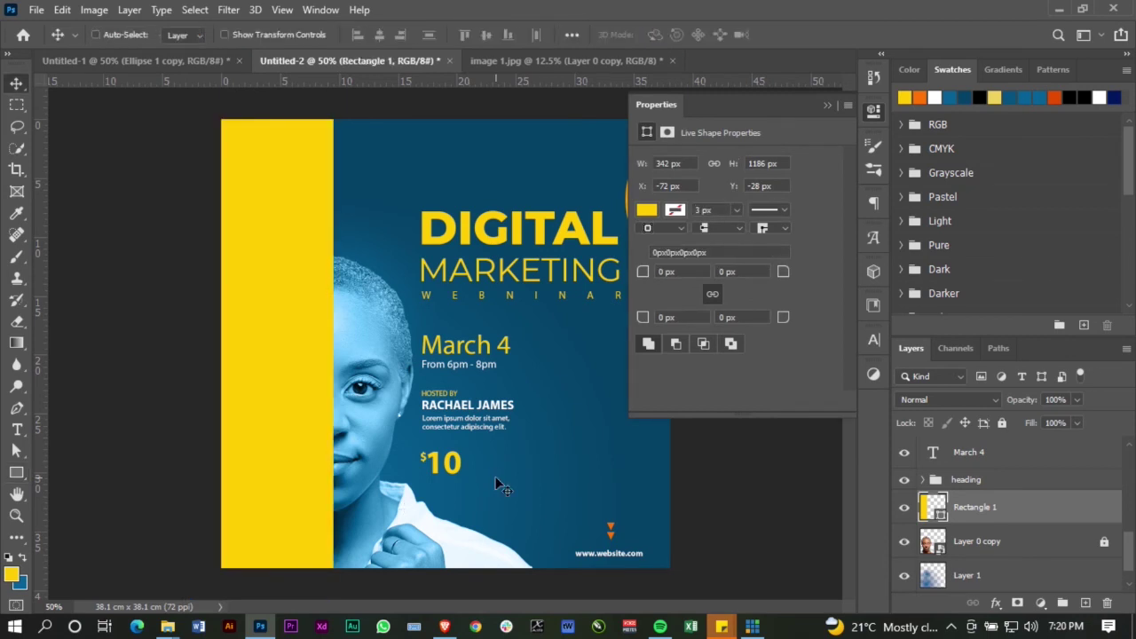
pyautogui.hotkey('ctrl', '[')
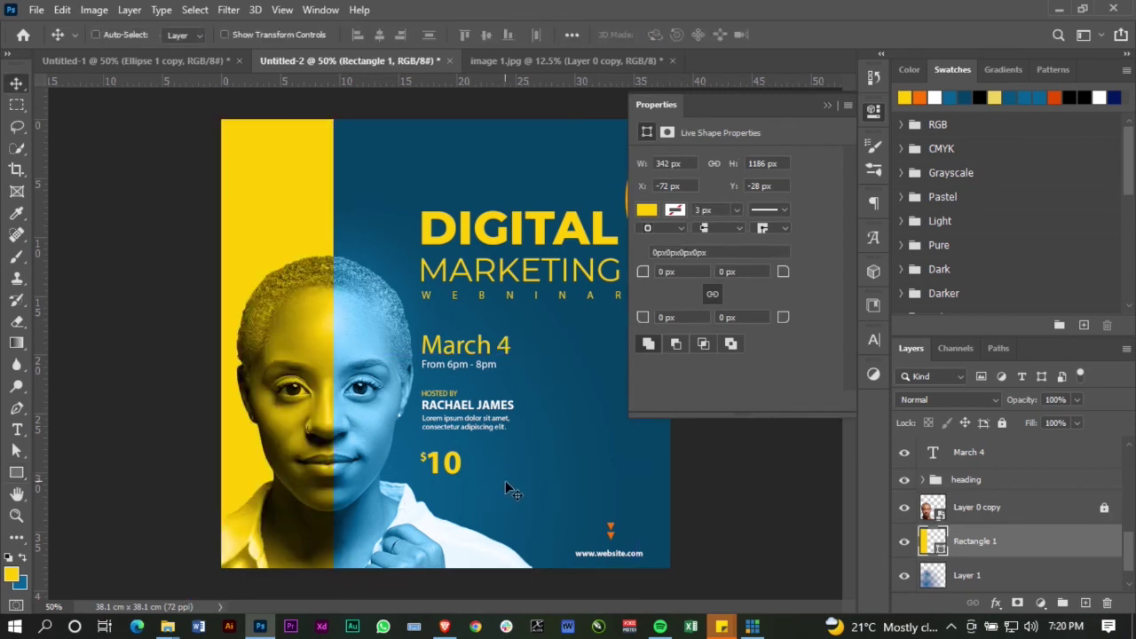
pyautogui.moveTo(318, 485); pyautogui.dragTo(312, 493)
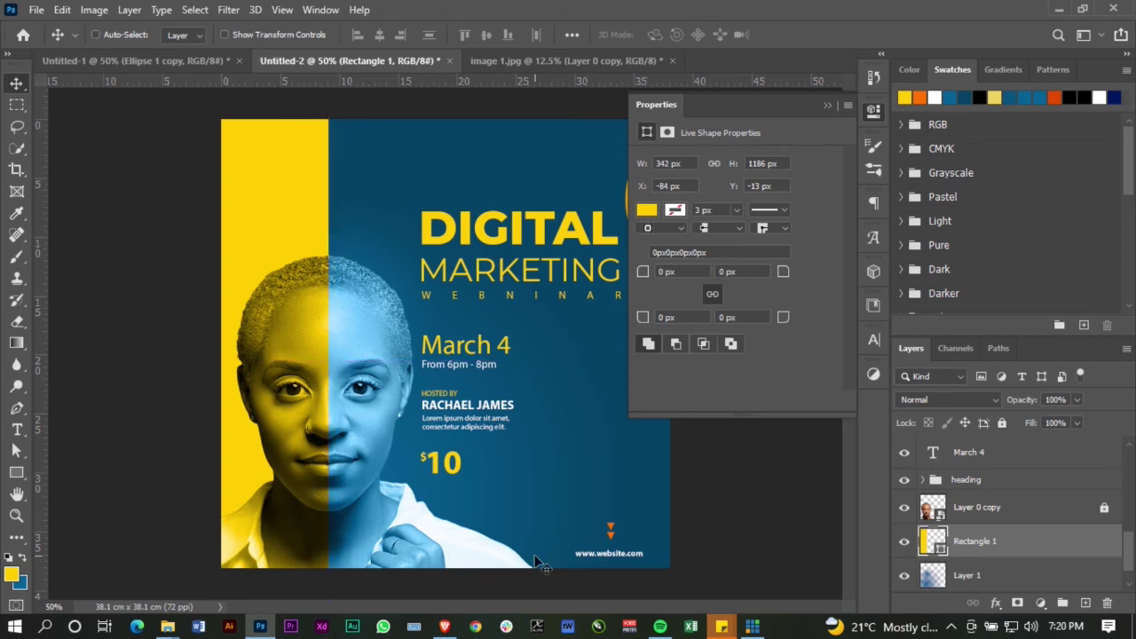
pyautogui.press('Delete')
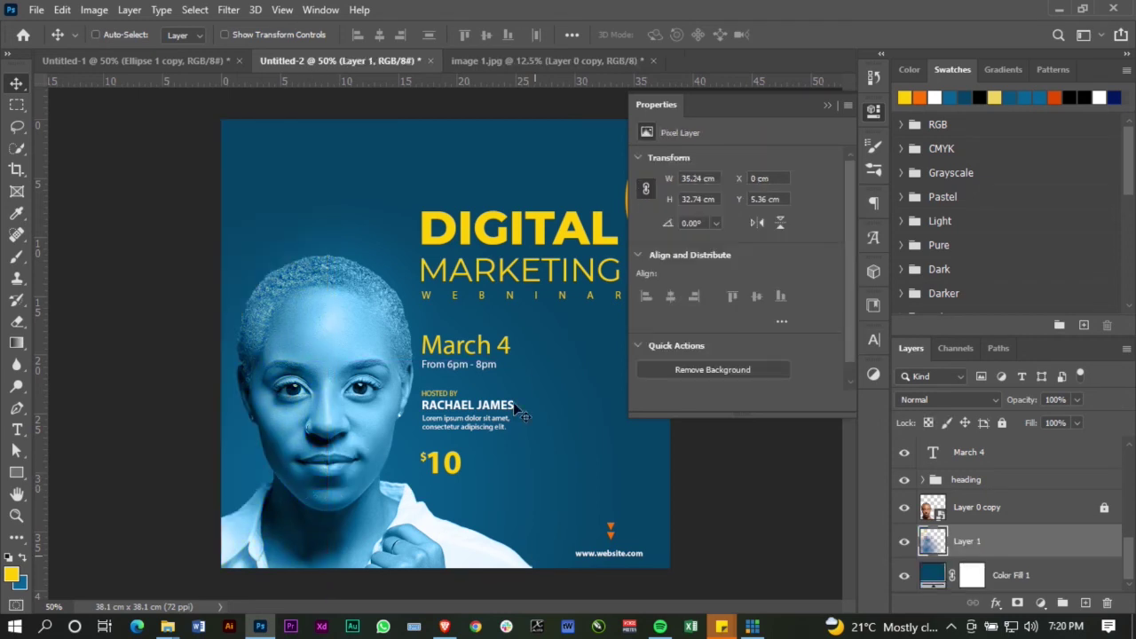
pyautogui.click(826, 107)
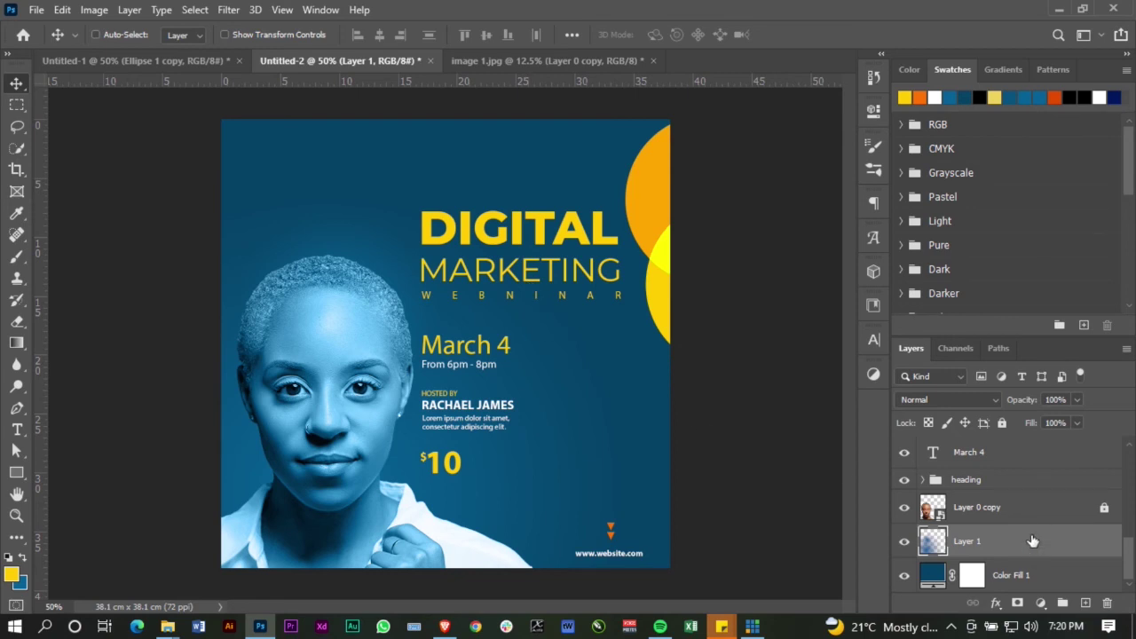
pyautogui.click(128, 63)
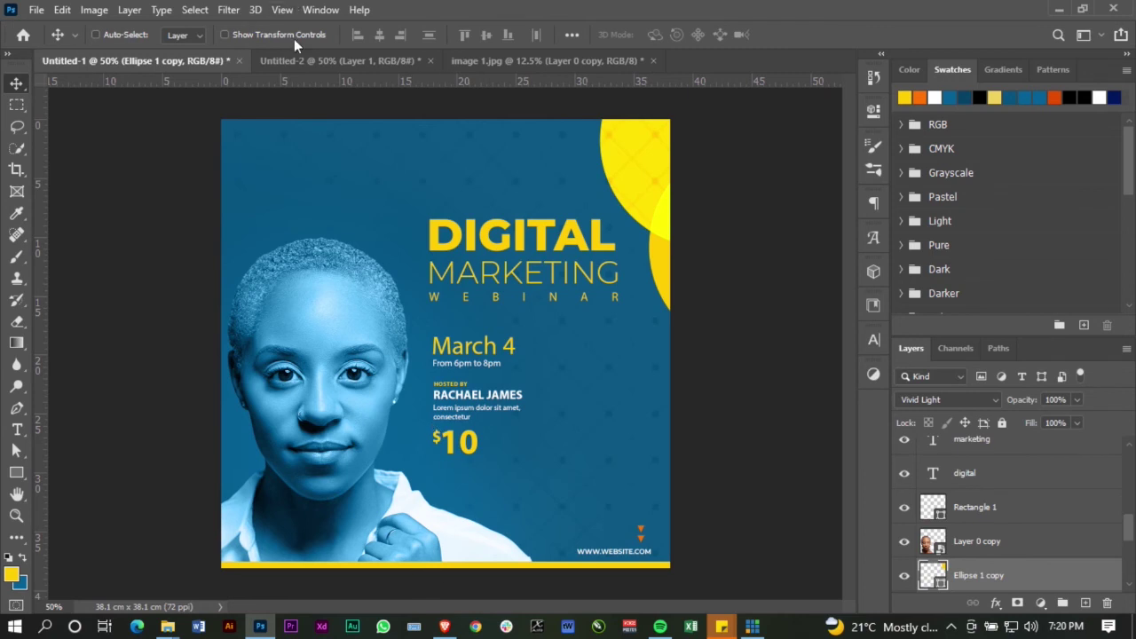
pyautogui.click(324, 62)
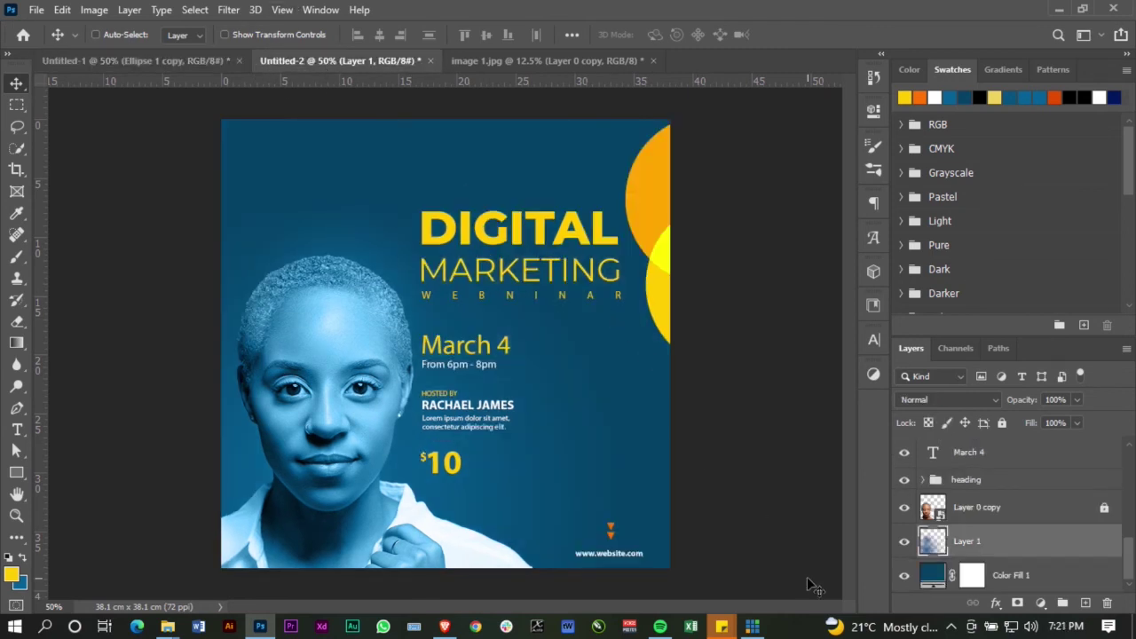
# Step: Draw a thin yellow 1174 × 40 px strip along the poster's bottom edge, then collapse Properties
pyautogui.press('u')
pyautogui.hotkey('alt', 'shift', 'y')
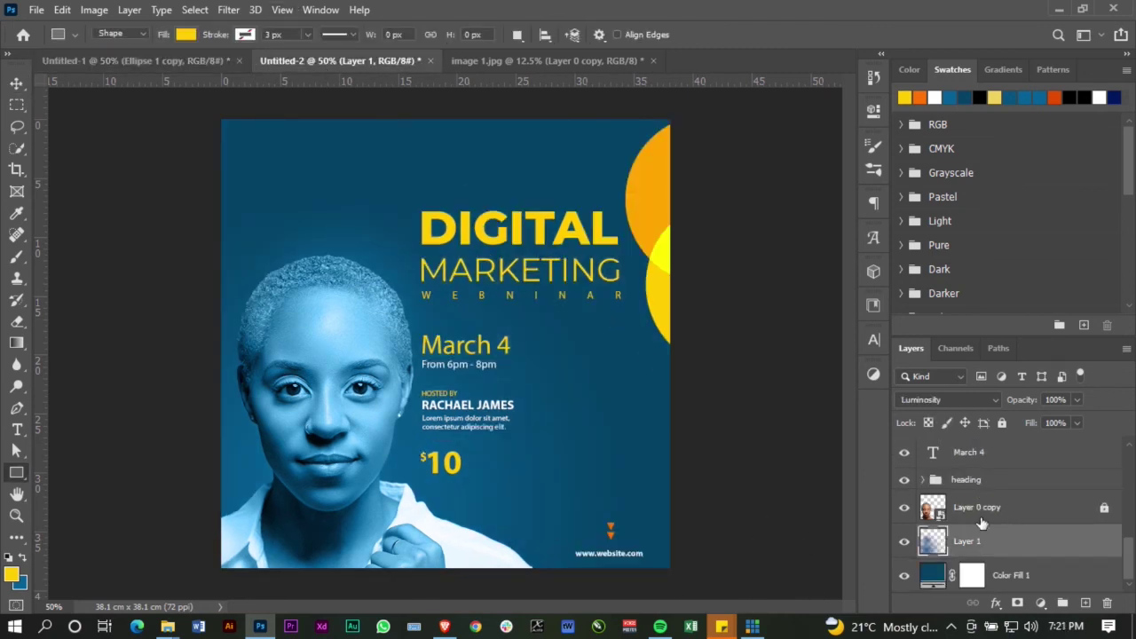
pyautogui.click(1001, 515)
pyautogui.moveTo(210, 562); pyautogui.dragTo(698, 578)
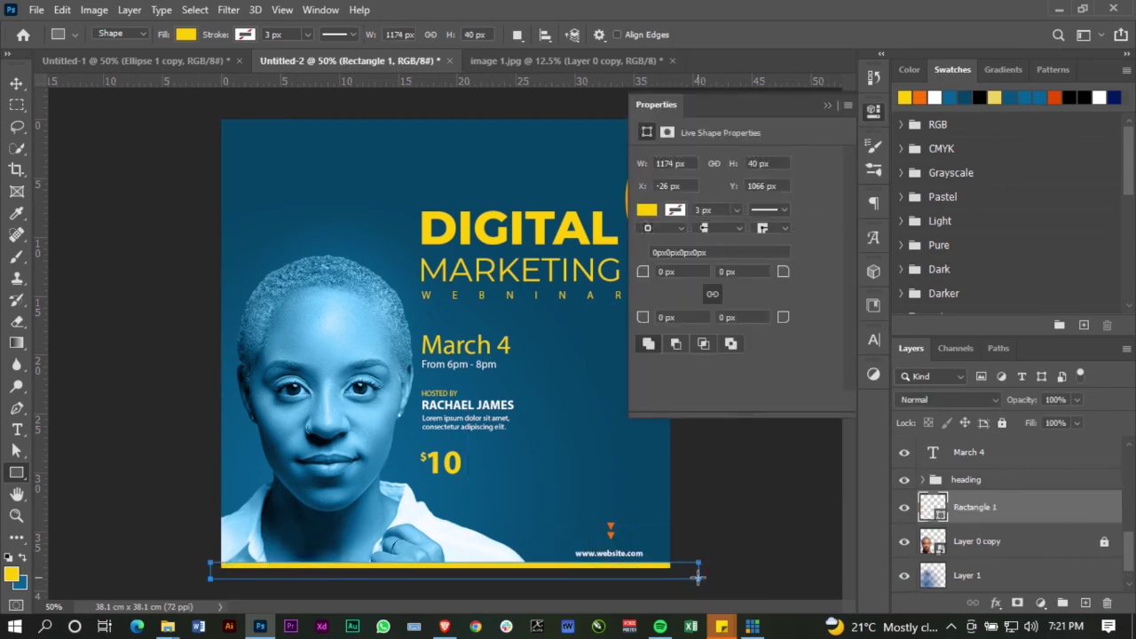
pyautogui.press('v')
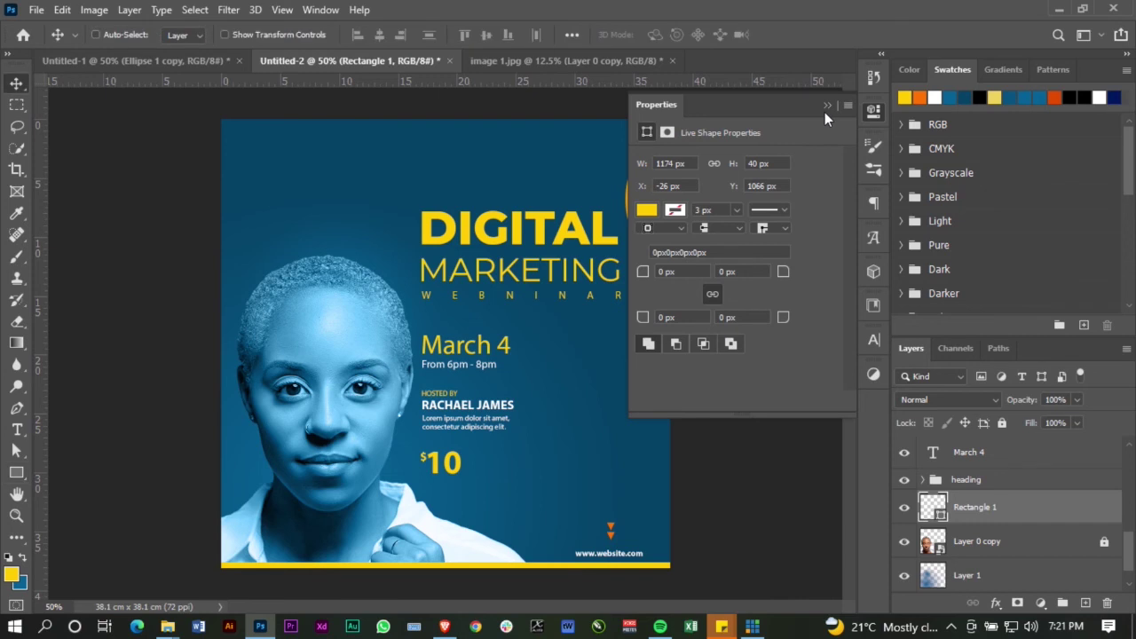
pyautogui.click(827, 106)
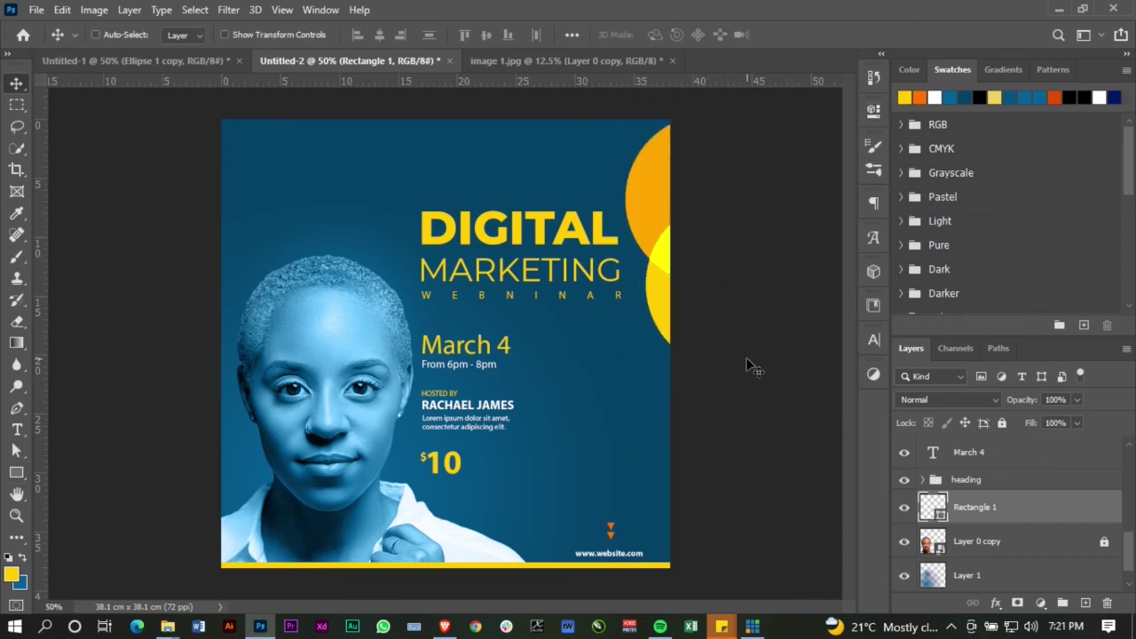
pyautogui.keyDown('ctrl'); pyautogui.click(343, 329); pyautogui.keyUp('ctrl')
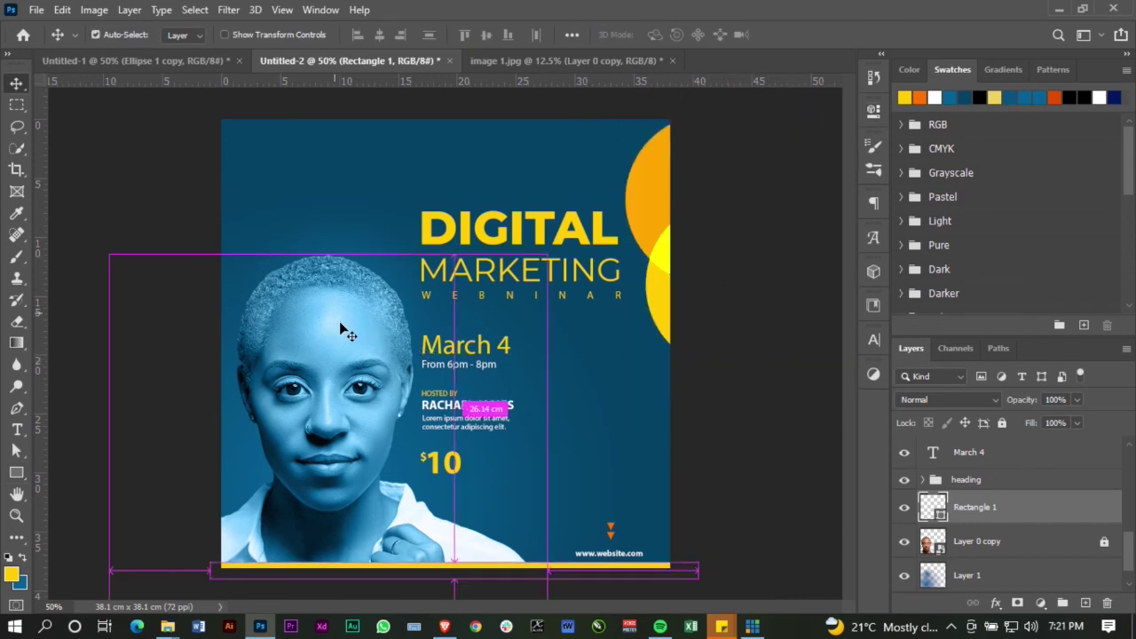
# Step: Move the woman's photo slightly higher and further left, fine-tuning it with arrow-key nudges
pyautogui.click(1030, 552)
pyautogui.moveTo(339, 416); pyautogui.dragTo(333, 412)
pyautogui.press('Up')
pyautogui.press('Up')
pyautogui.press('Up')
pyautogui.press('Up')
pyautogui.press('Up')
pyautogui.press('Up')
pyautogui.press('Up')
pyautogui.press('Up')
pyautogui.press('Up')
pyautogui.press('Up')
pyautogui.press('Up')
pyautogui.press('Up')
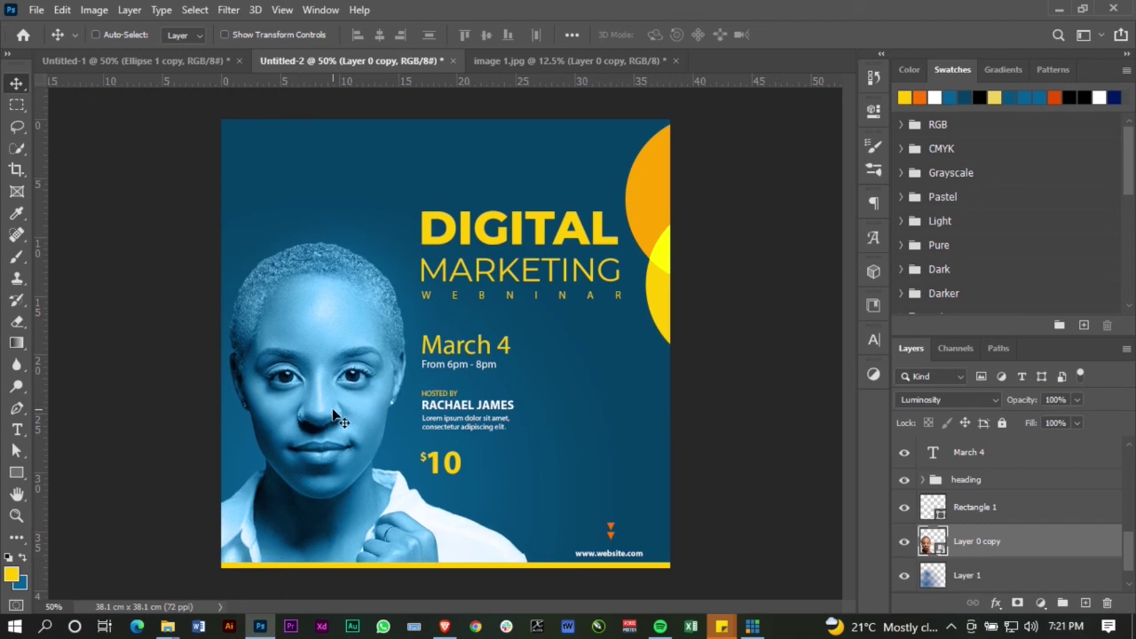
pyautogui.moveTo(538, 430); pyautogui.dragTo(691, 405)
pyautogui.click(95, 34)
pyautogui.moveTo(544, 382); pyautogui.dragTo(321, 408)
pyautogui.press('ctrl')
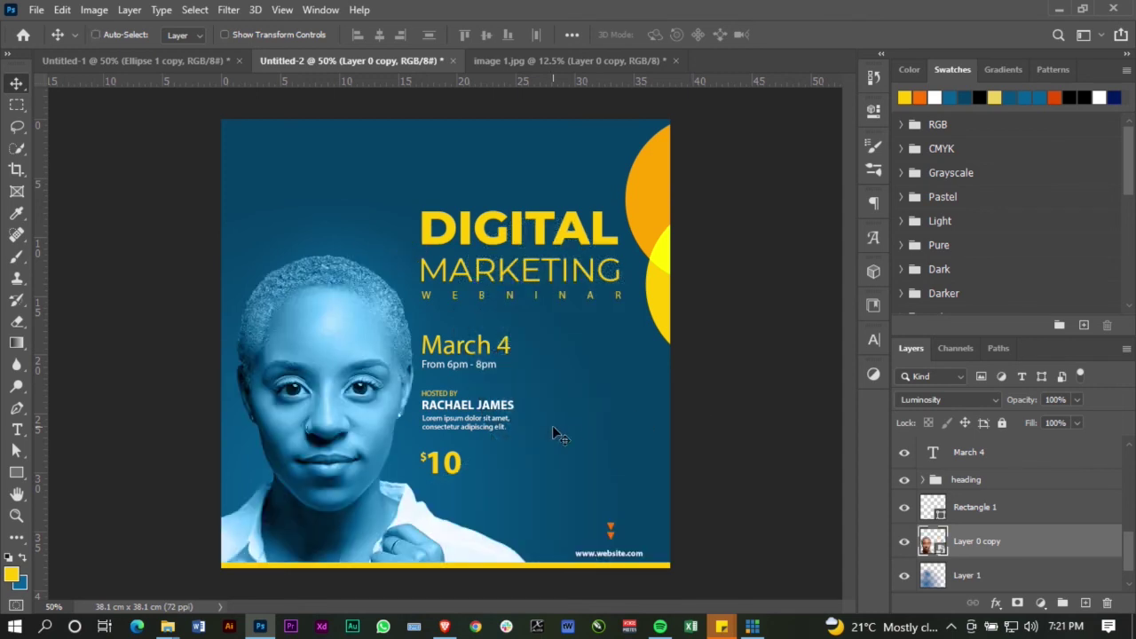
pyautogui.press('Up')
pyautogui.press('Up')
pyautogui.press('Up')
pyautogui.press('Up')
pyautogui.press('Up')
pyautogui.press('Up')
pyautogui.press('Up')
pyautogui.press('Up')
pyautogui.press('Up')
pyautogui.press('Up')
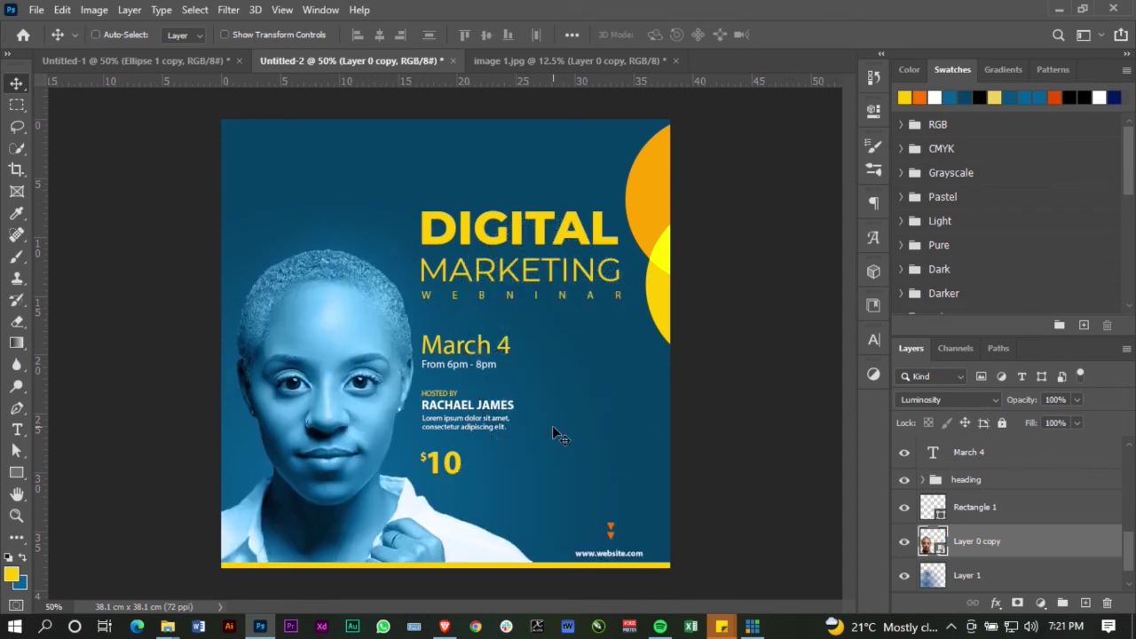
pyautogui.press('Up')
pyautogui.press('Up')
pyautogui.press('Up')
pyautogui.press('Up')
pyautogui.press('Up')
pyautogui.press('Up')
pyautogui.press('Up')
pyautogui.press('Up')
pyautogui.press('Up')
pyautogui.press('Up')
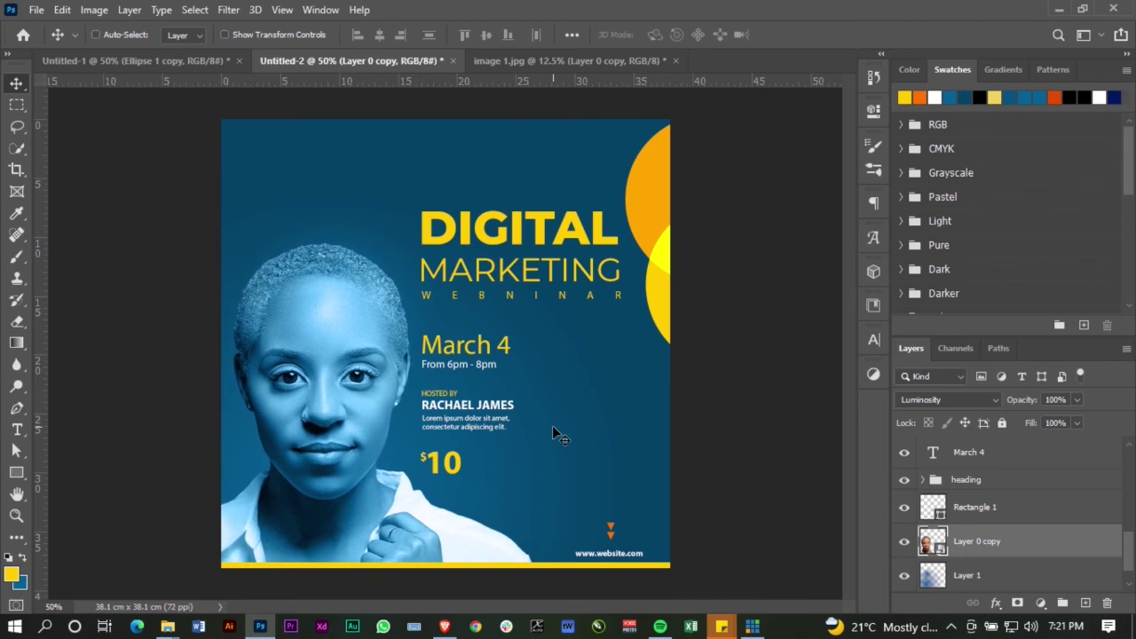
pyautogui.press('Left')
pyautogui.press('Left')
pyautogui.press('Left')
pyautogui.press('Left')
pyautogui.press('Left')
pyautogui.press('Left')
pyautogui.press('Left')
pyautogui.press('Left')
pyautogui.press('Left')
pyautogui.press('Left')
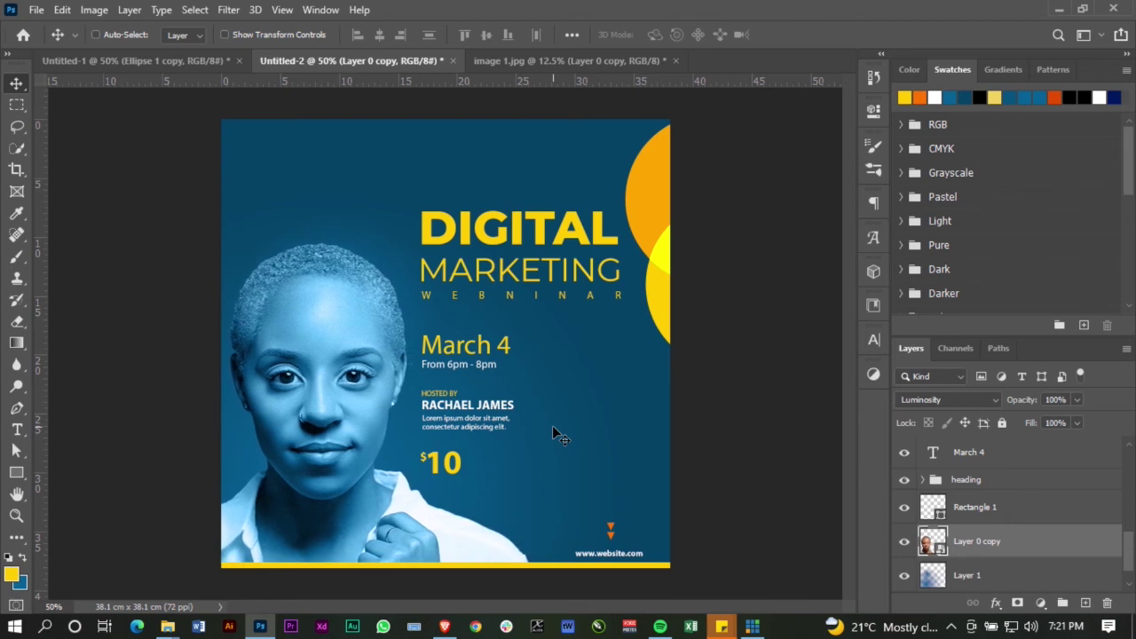
pyautogui.press('Right')
pyautogui.press('Right')
pyautogui.press('Right')
pyautogui.press('Right')
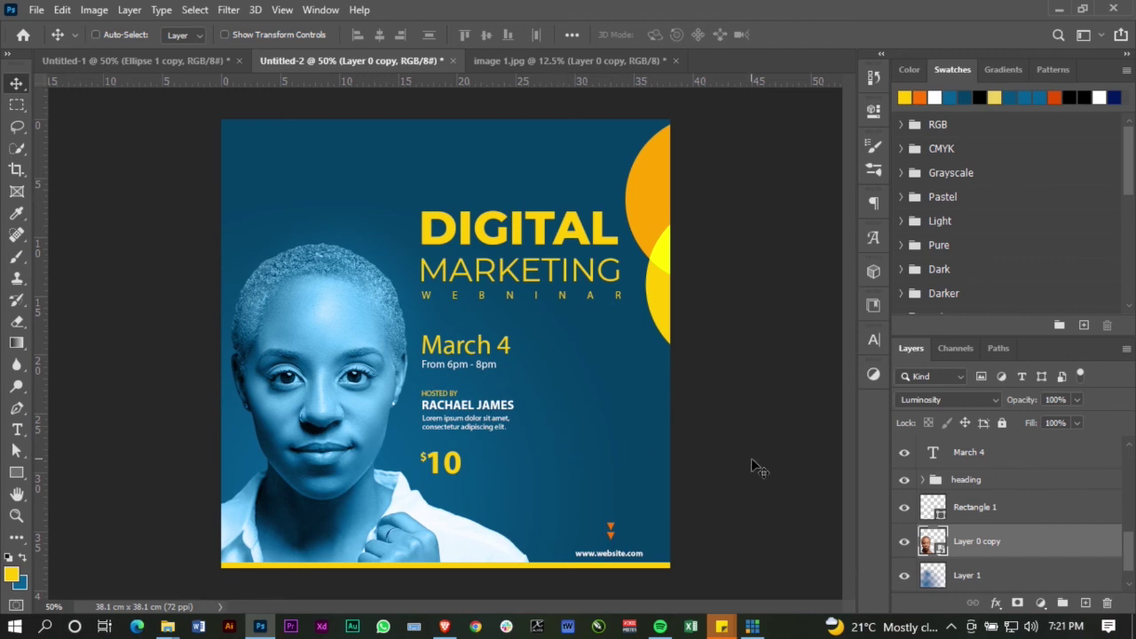
pyautogui.scroll(-1, 968, 497)
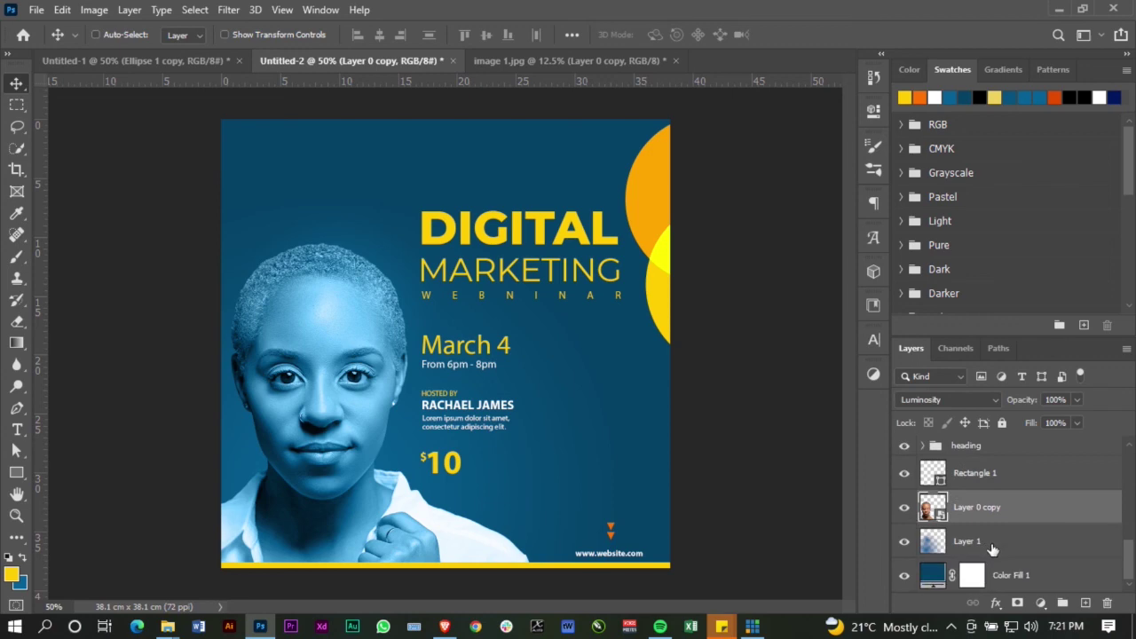
pyautogui.click(1007, 543)
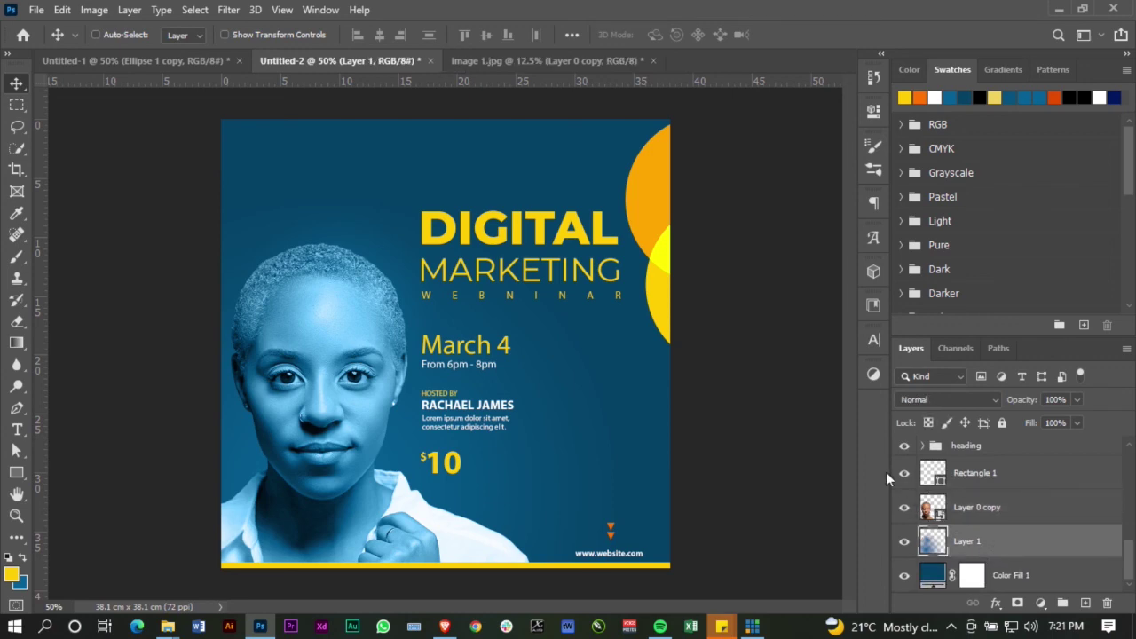
# Step: Place the diamond pattern image onto the poster and scale it to cover the canvas
pyautogui.hotkey('alt', 'Tab')
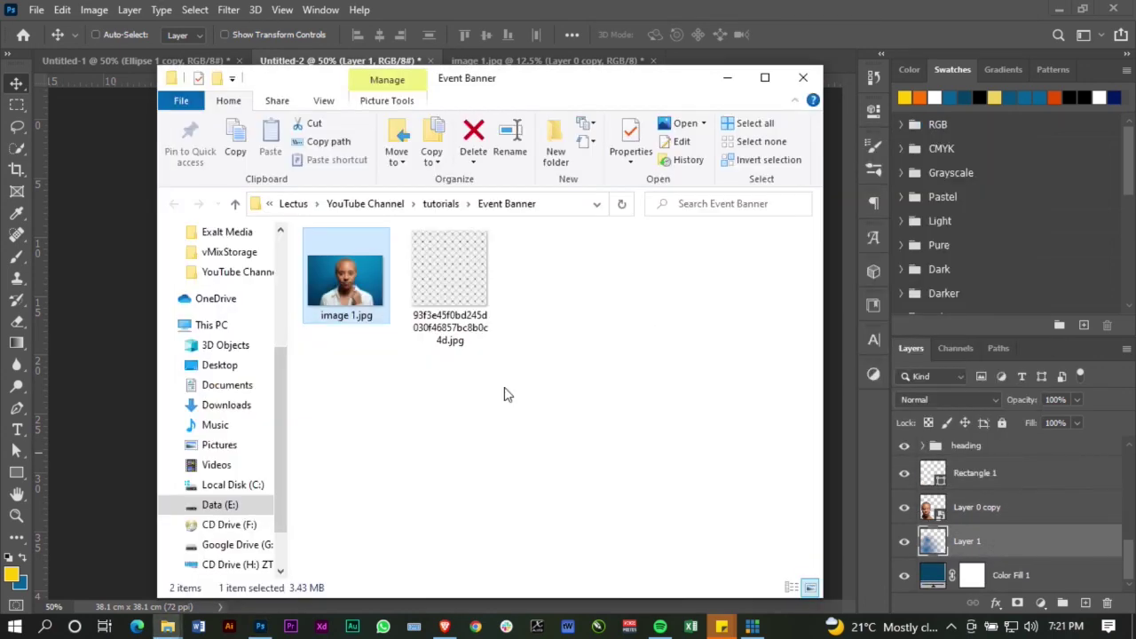
pyautogui.moveTo(451, 293); pyautogui.dragTo(124, 333)
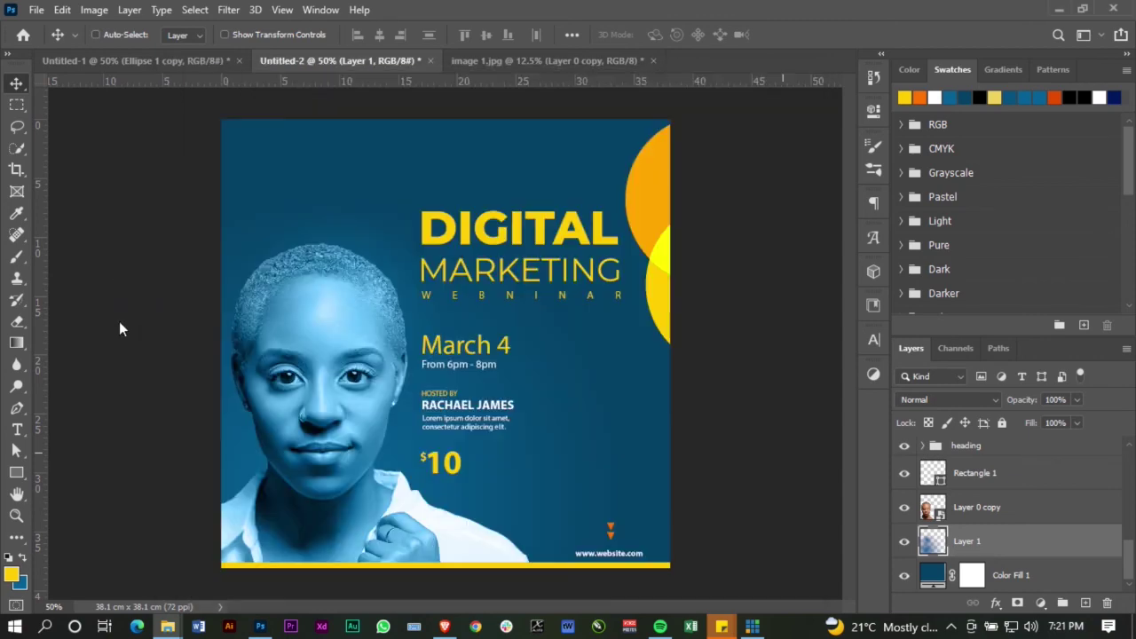
pyautogui.moveTo(578, 476); pyautogui.dragTo(708, 579)
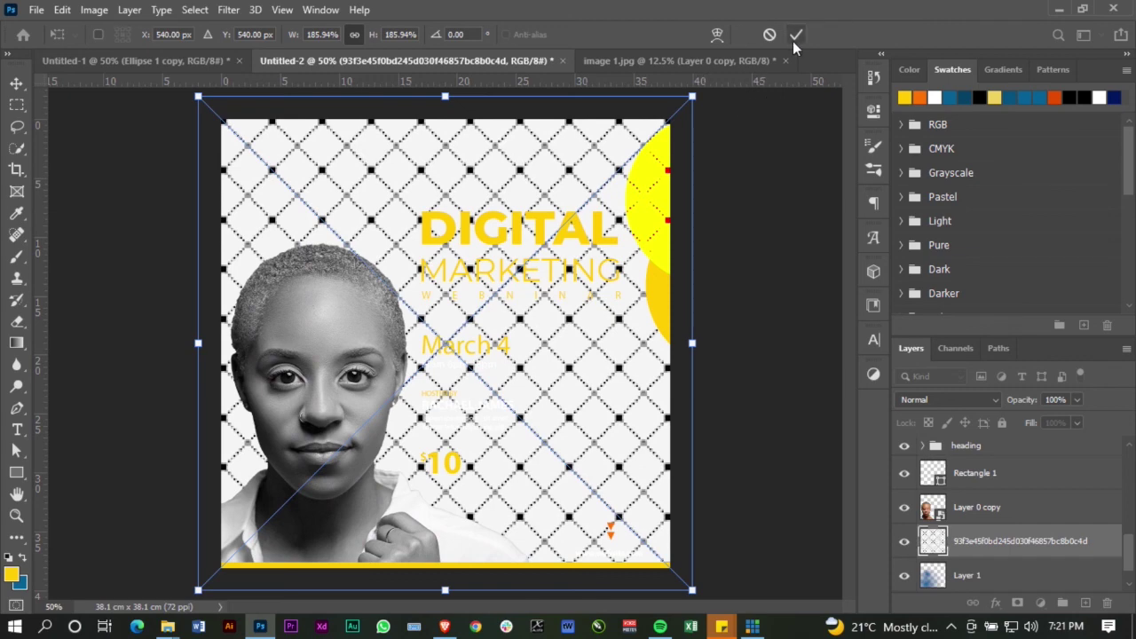
pyautogui.press('Return')
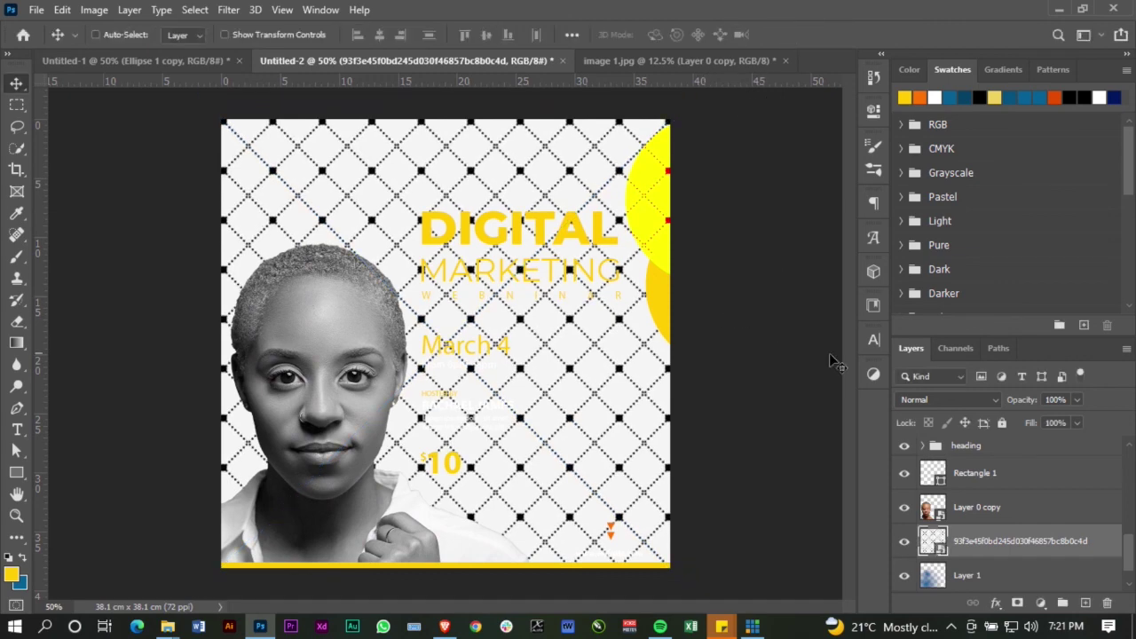
# Step: Set the pattern layer to Overlay blend mode with 8% opacity and 80% fill
pyautogui.click(928, 399)
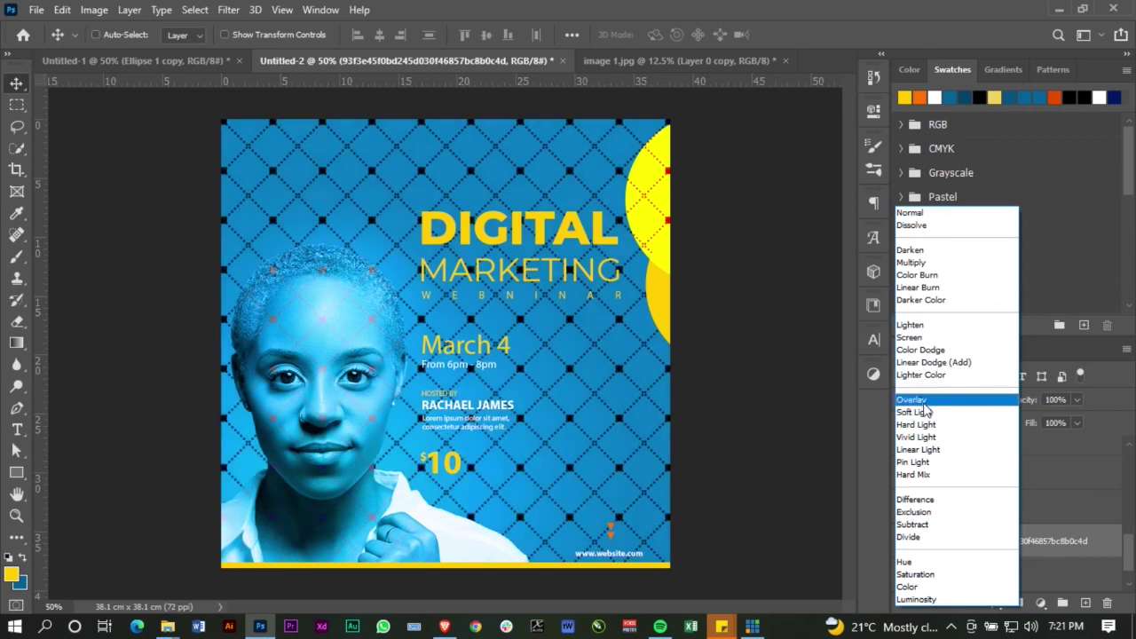
pyautogui.click(925, 400)
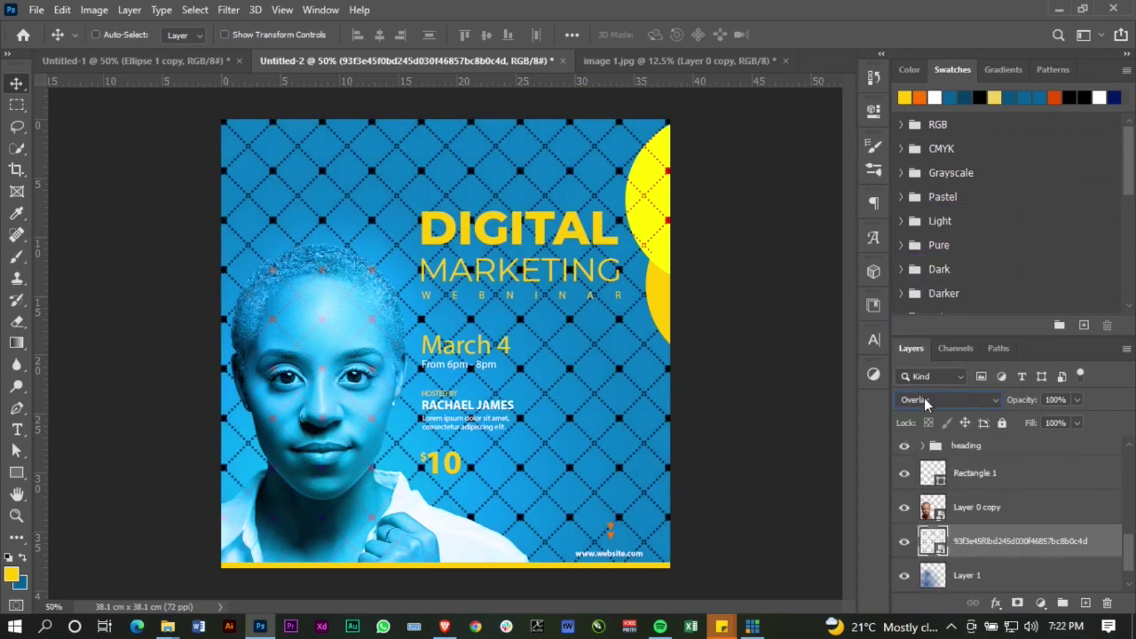
pyautogui.click(1078, 400)
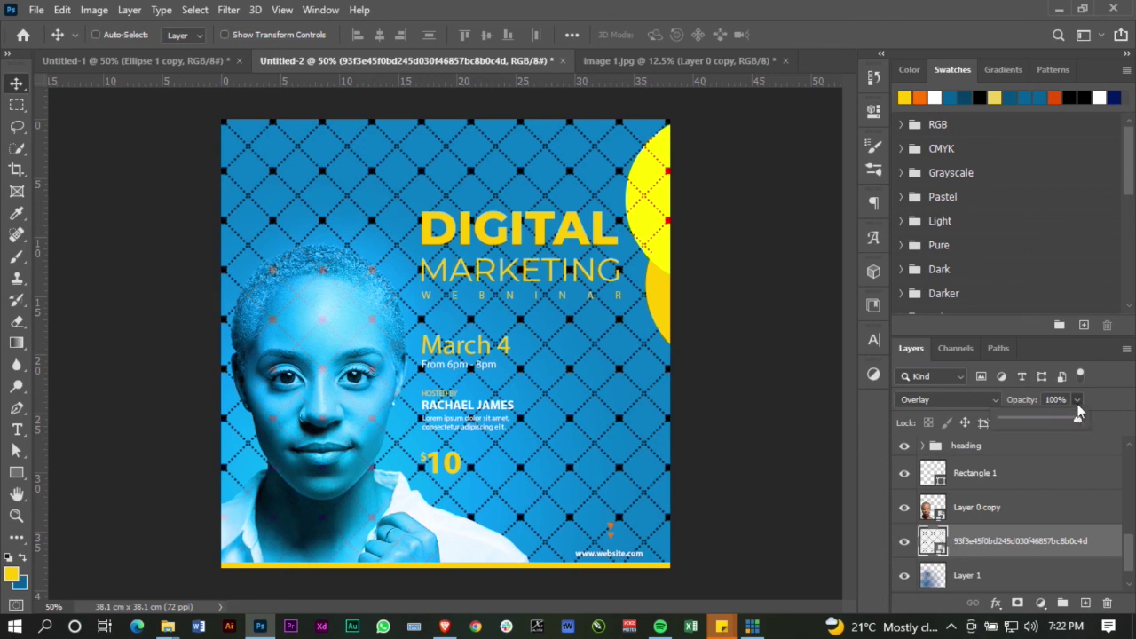
pyautogui.moveTo(1076, 417); pyautogui.dragTo(1019, 416)
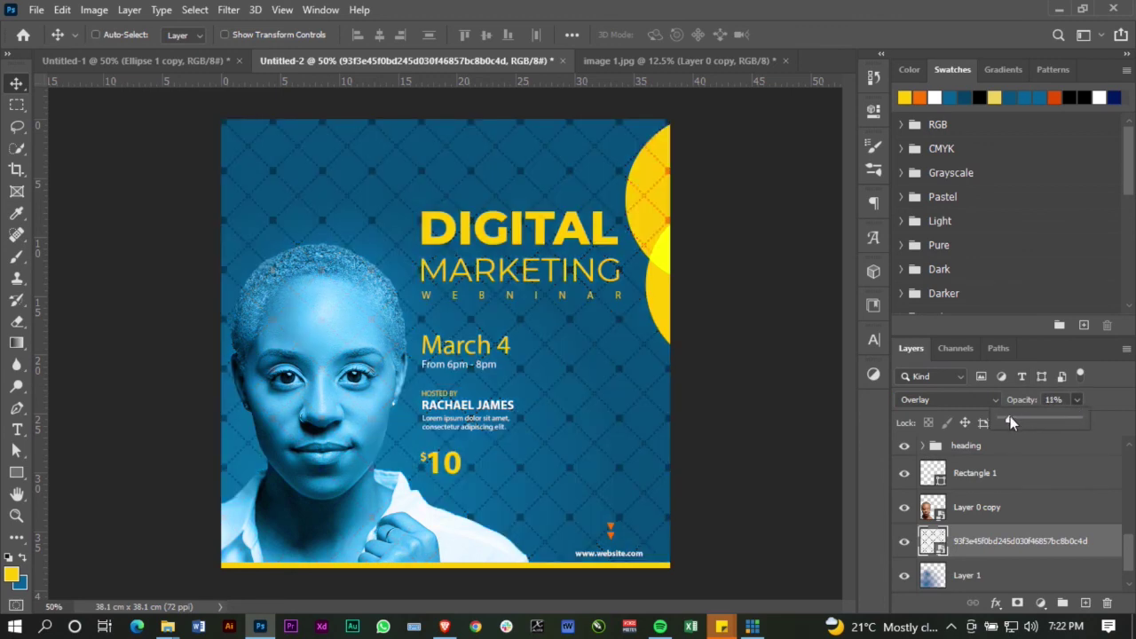
pyautogui.moveTo(1010, 415); pyautogui.dragTo(1008, 417)
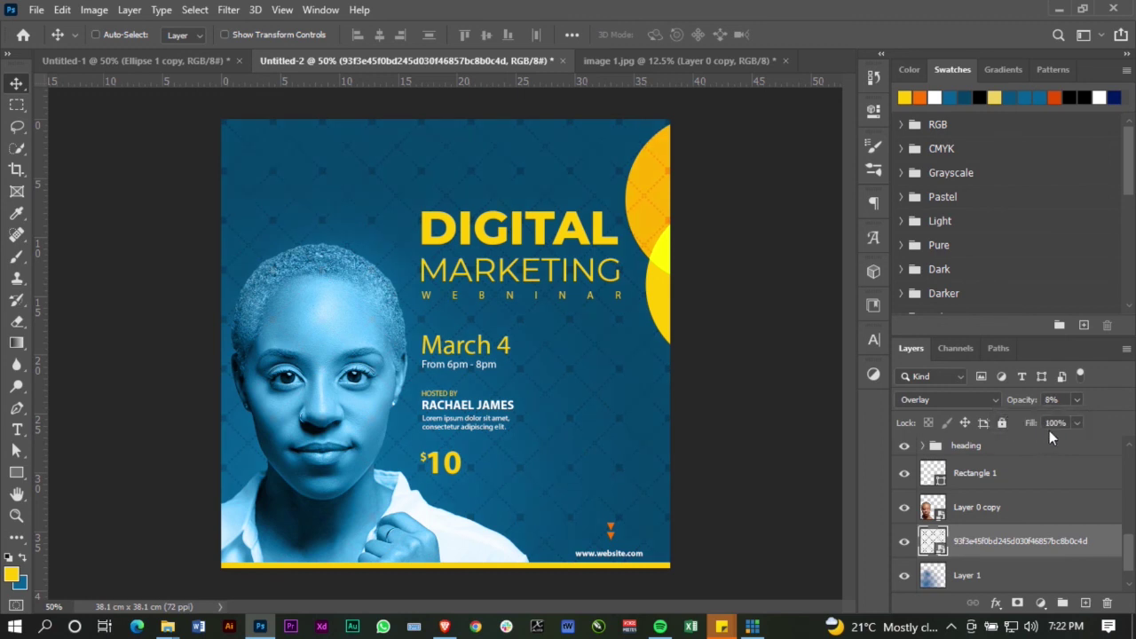
pyautogui.write('80')
pyautogui.press('Return')
# Step: Add a layer mask with a gradient so the pattern fades out over the woman's face
pyautogui.click(1018, 603)
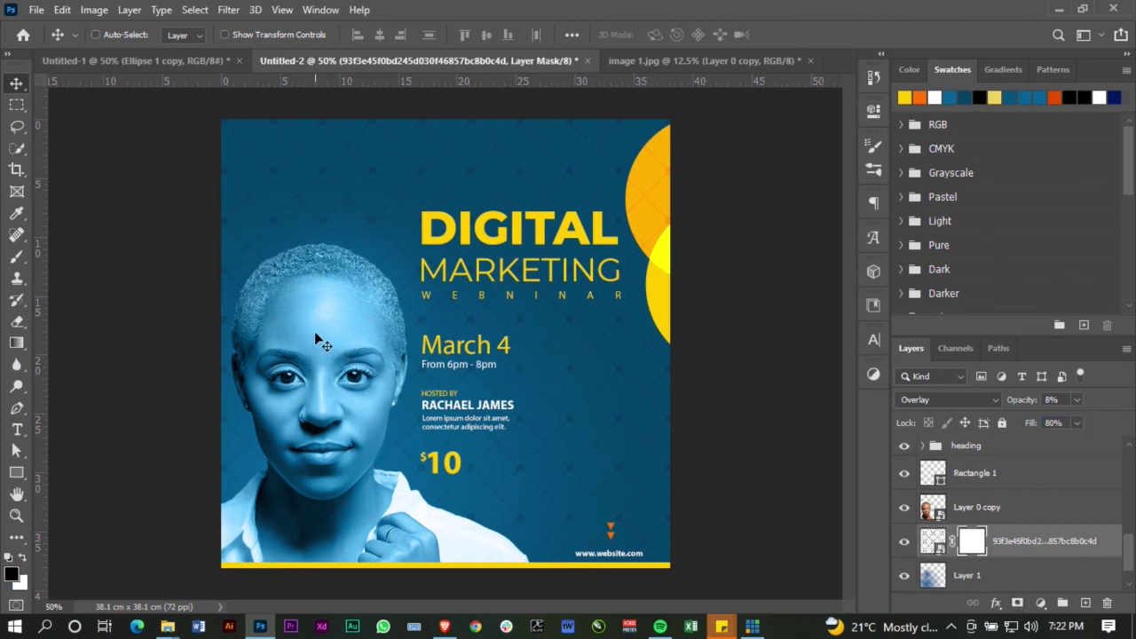
pyautogui.press('g')
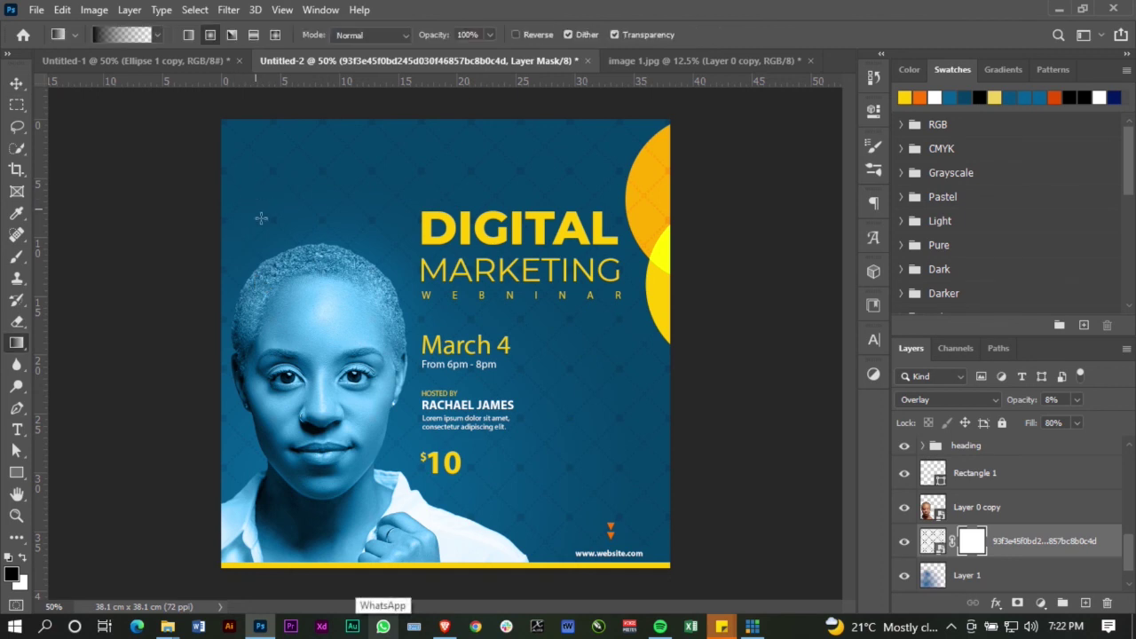
pyautogui.moveTo(305, 300); pyautogui.dragTo(130, 91)
pyautogui.moveTo(324, 333); pyautogui.dragTo(434, 152)
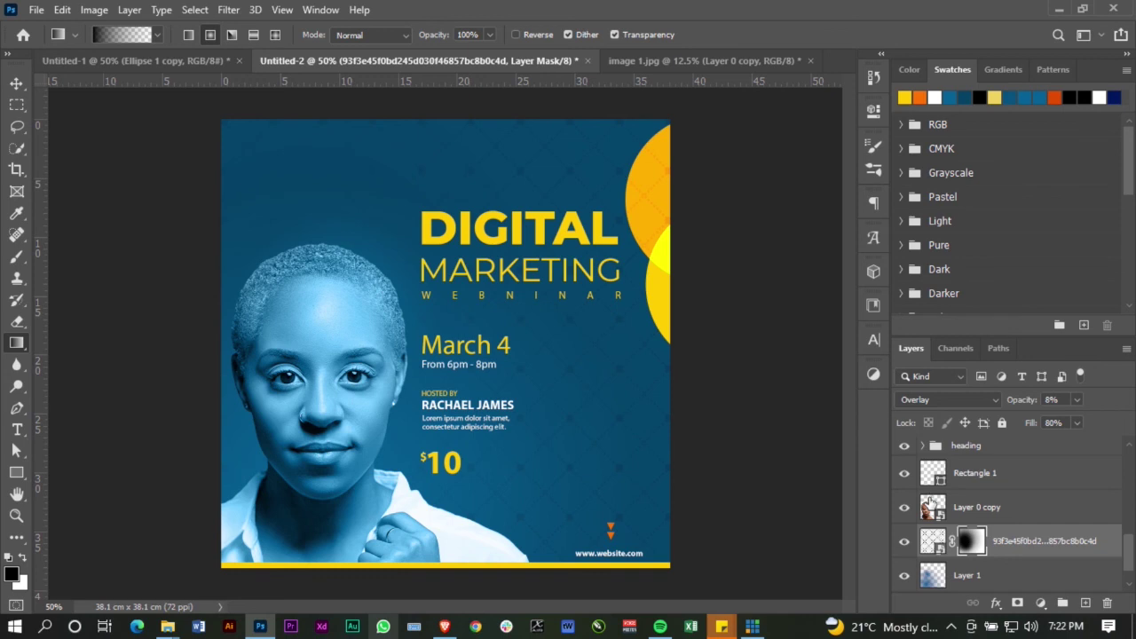
pyautogui.click(932, 540)
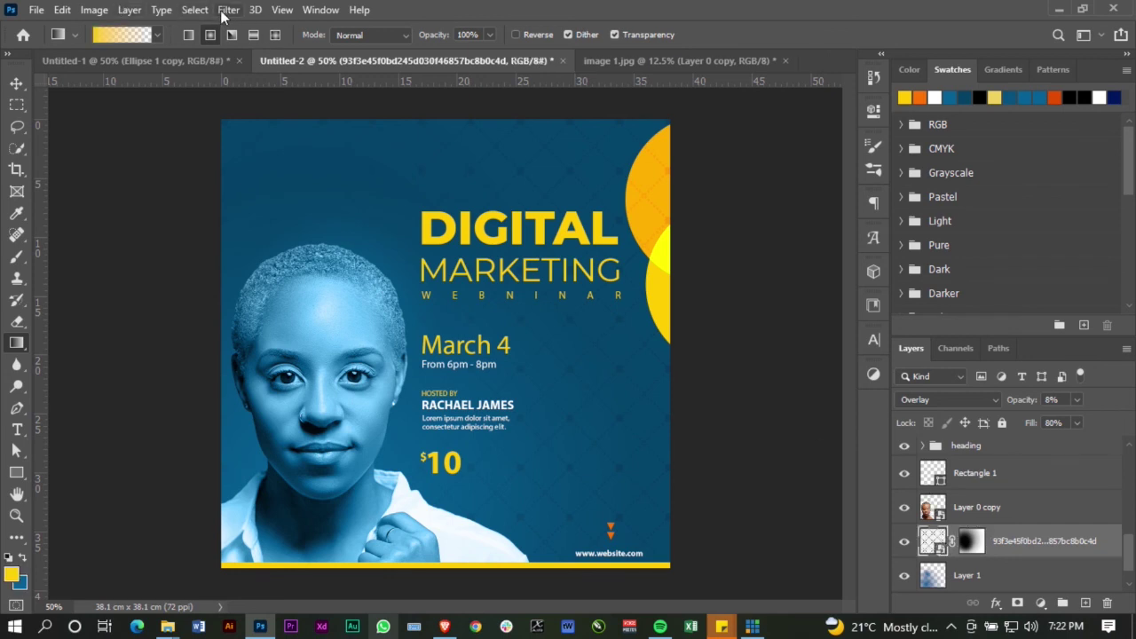
# Step: Apply a 2-pixel Gaussian Blur to the pattern layer
pyautogui.click(229, 10)
pyautogui.moveTo(342, 204)
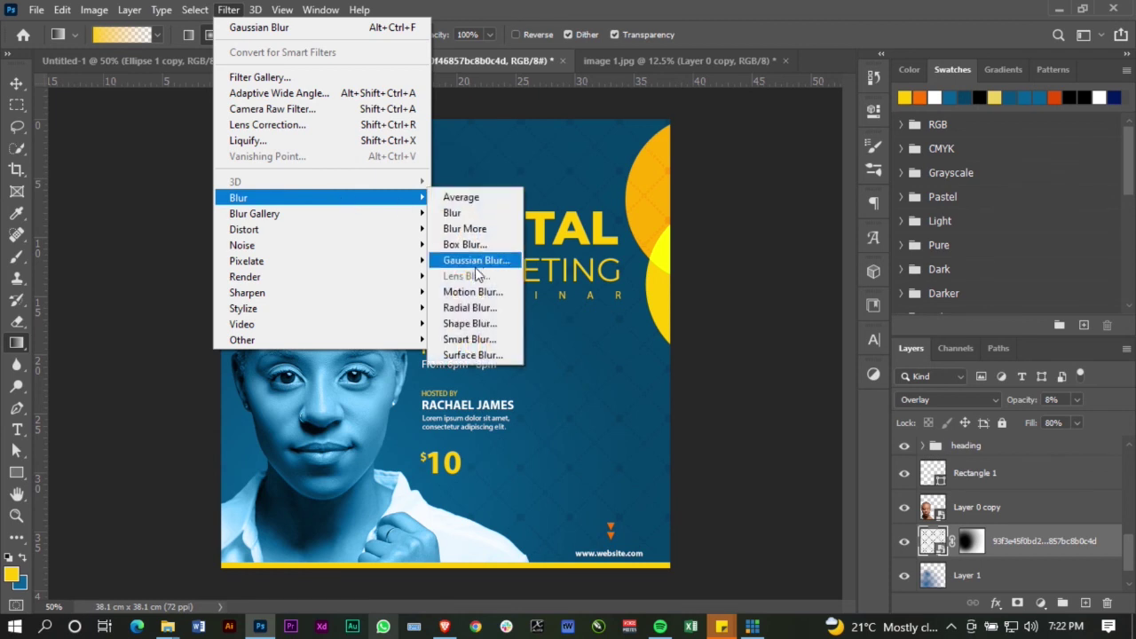
pyautogui.click(480, 261)
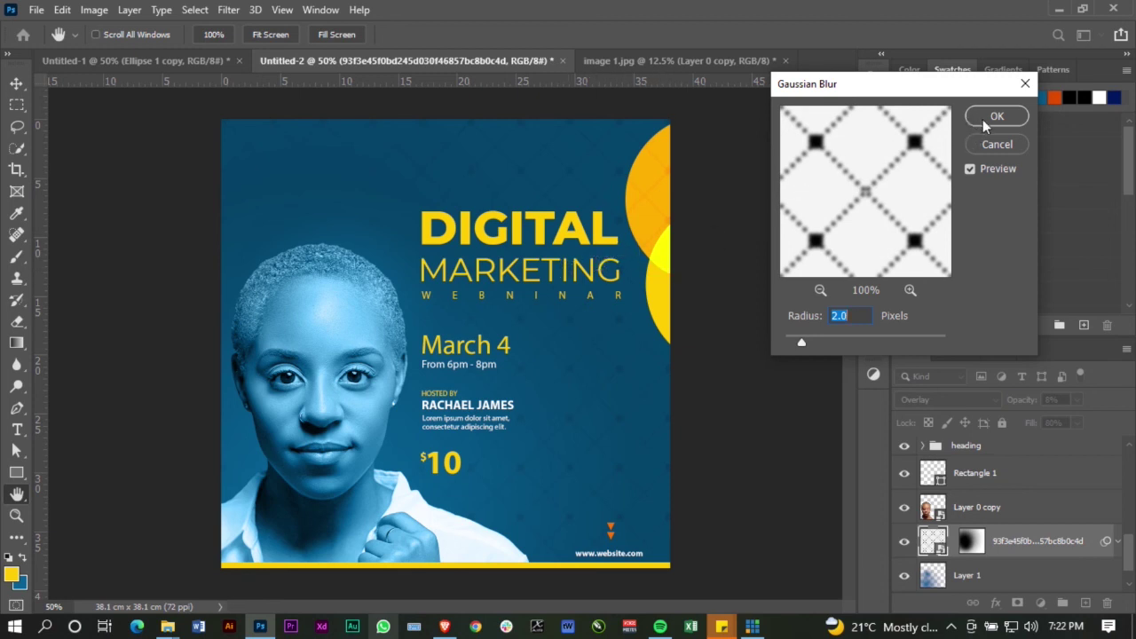
pyautogui.click(983, 119)
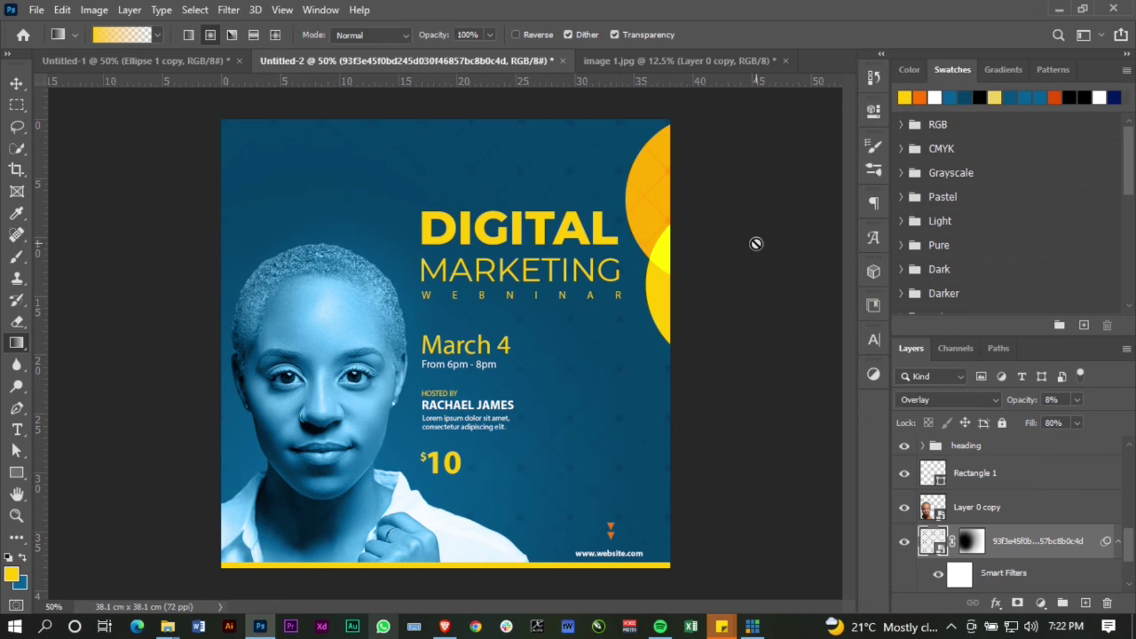
pyautogui.press('v')
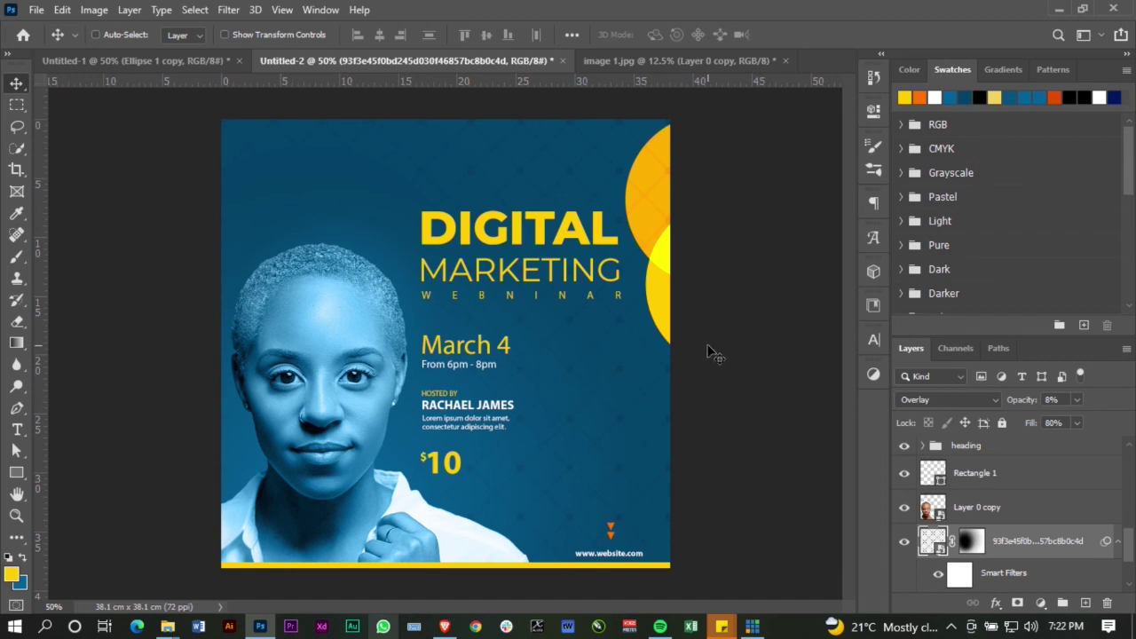
# Step: Zoom in on the heading and add a vertical guide at DIGITAL's right edge
pyautogui.press('z')
pyautogui.click(592, 294)
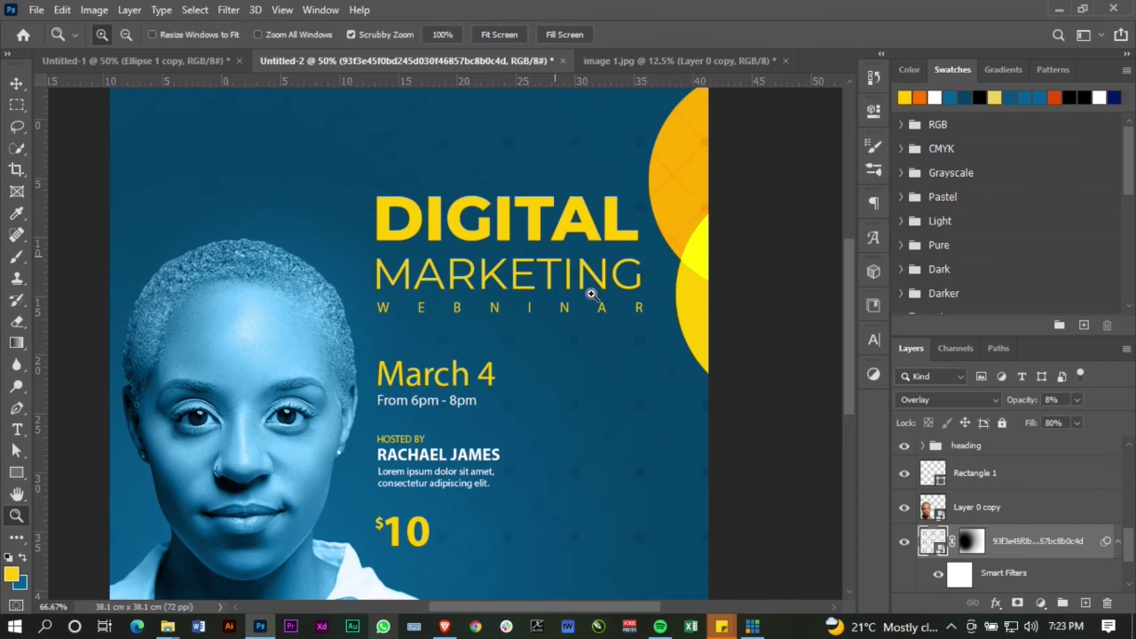
pyautogui.press('v')
pyautogui.click(591, 230)
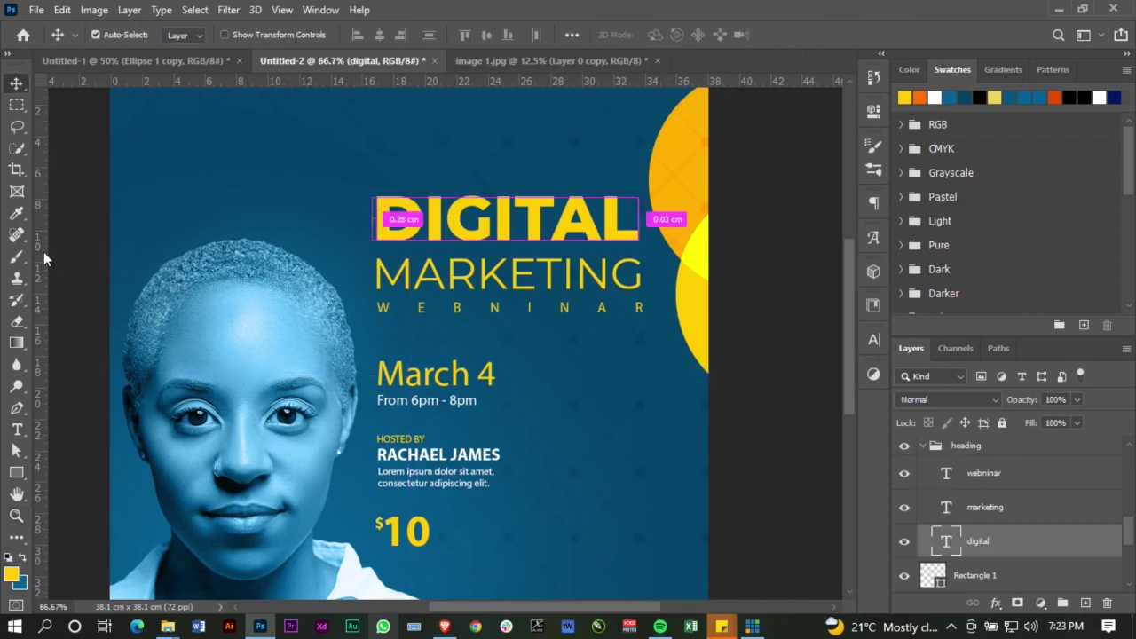
pyautogui.press('ctrl')
pyautogui.moveTo(37, 267); pyautogui.dragTo(640, 249)
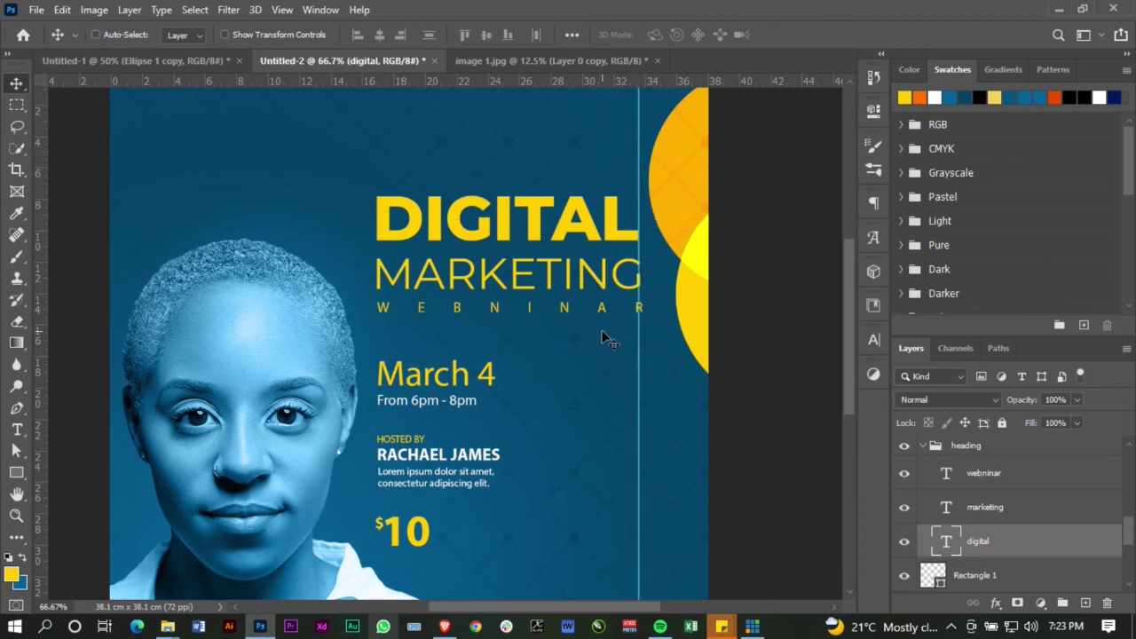
# Step: Scale the webinar text line to 98% so it ends at the guide
pyautogui.click(990, 479)
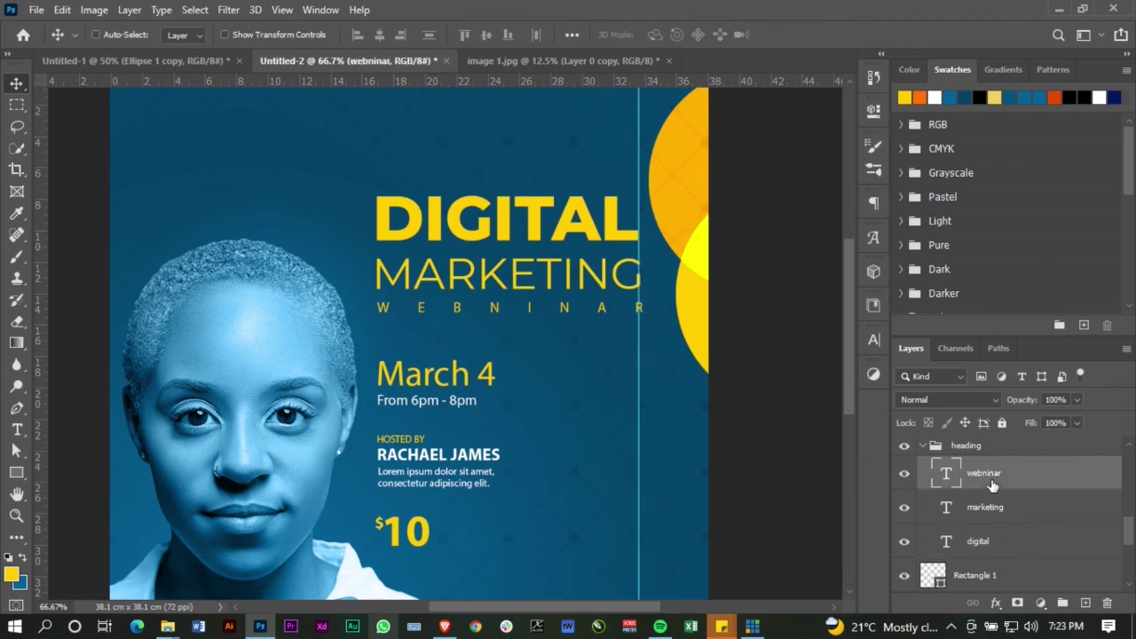
pyautogui.hotkey('ctrl', 't')
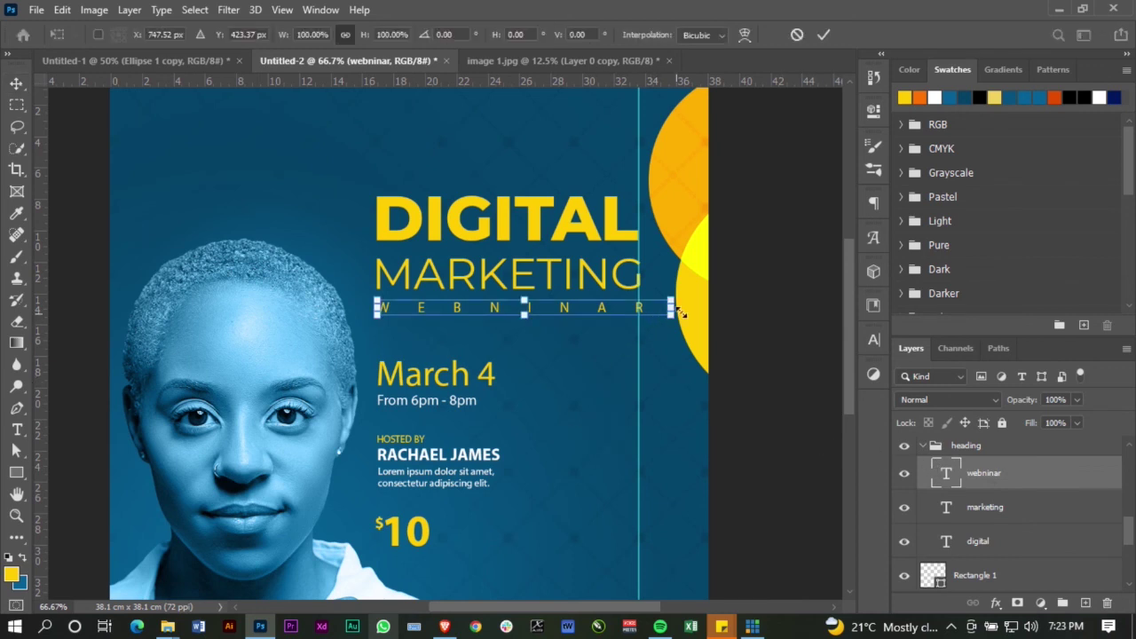
pyautogui.moveTo(672, 318); pyautogui.dragTo(668, 320)
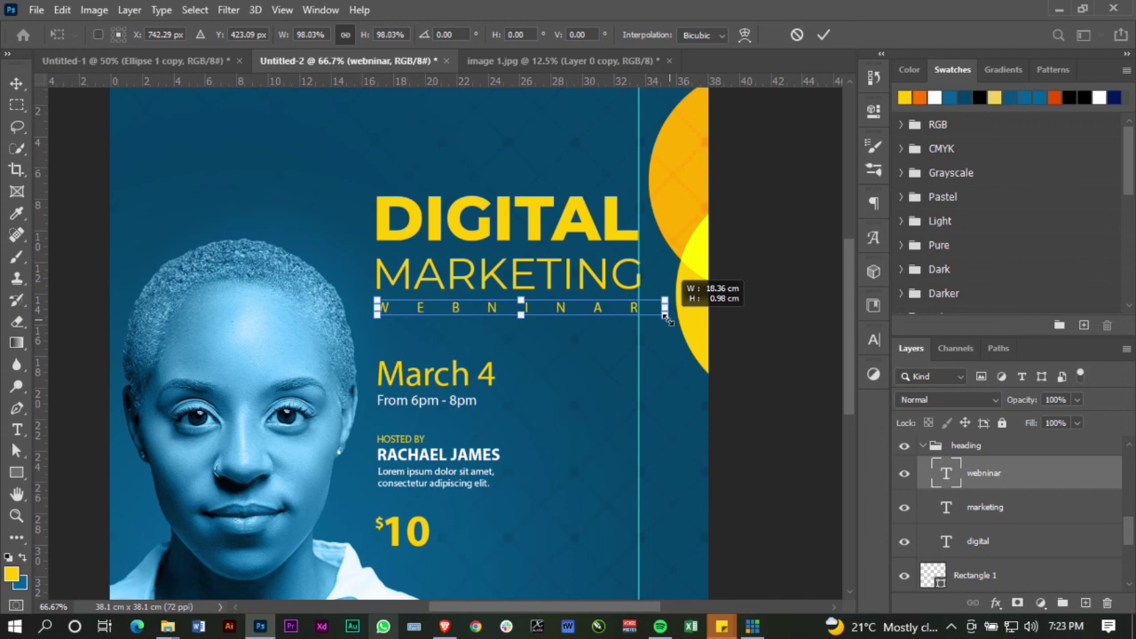
pyautogui.click(822, 34)
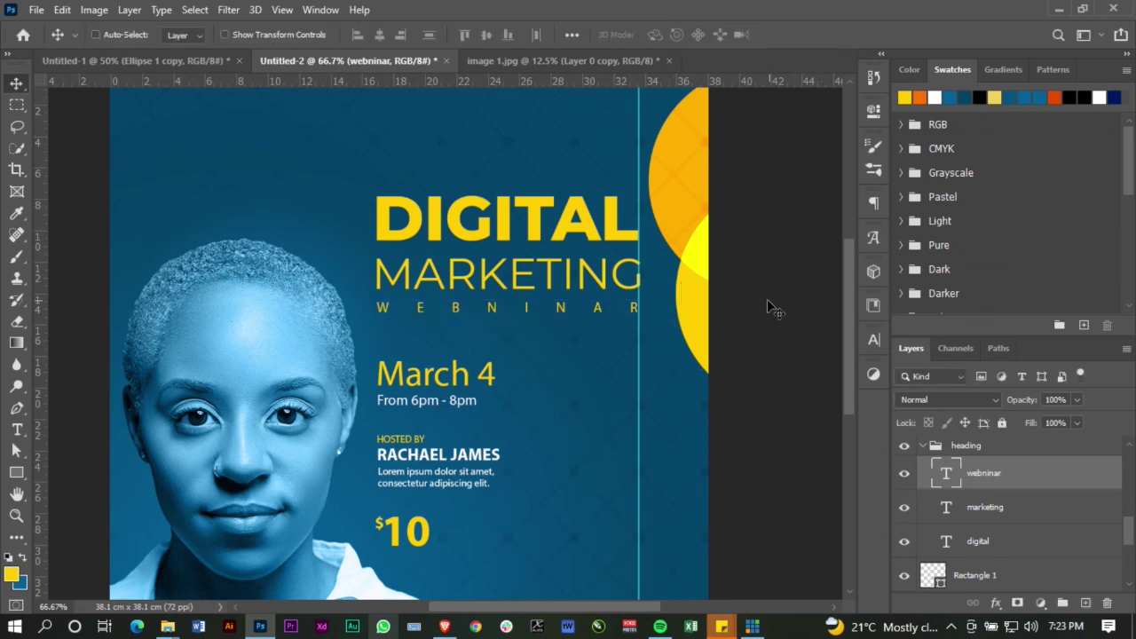